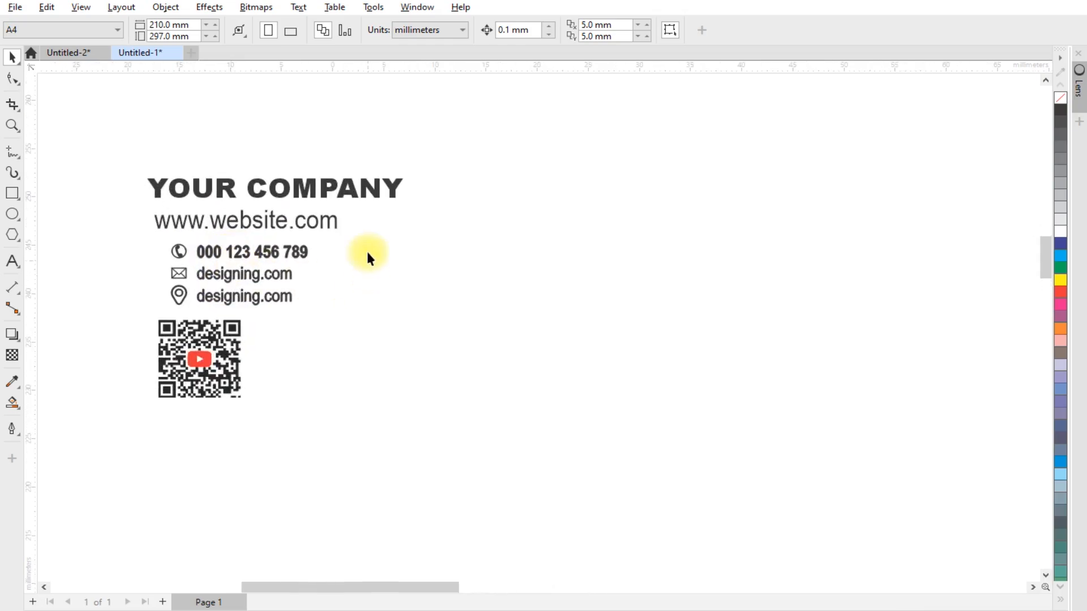
Step: Draw a rectangle in the empty area beside the company text and set its size to 92 × 54 mm
scroll(136, 318, down, 2)
click(448, 327)
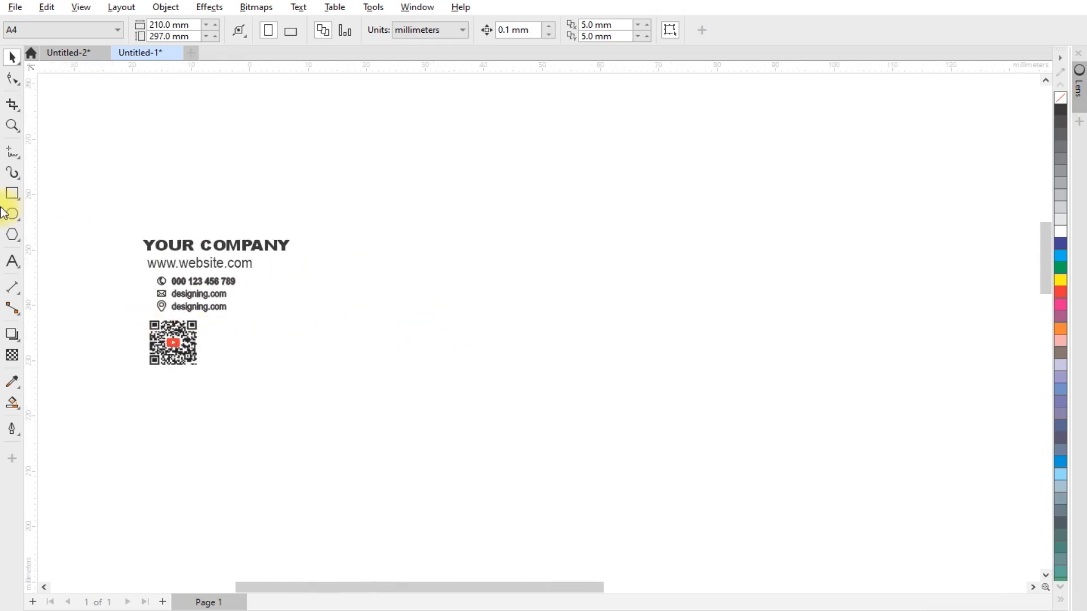
click(12, 193)
drag(436, 193, 773, 413)
double_click(154, 24)
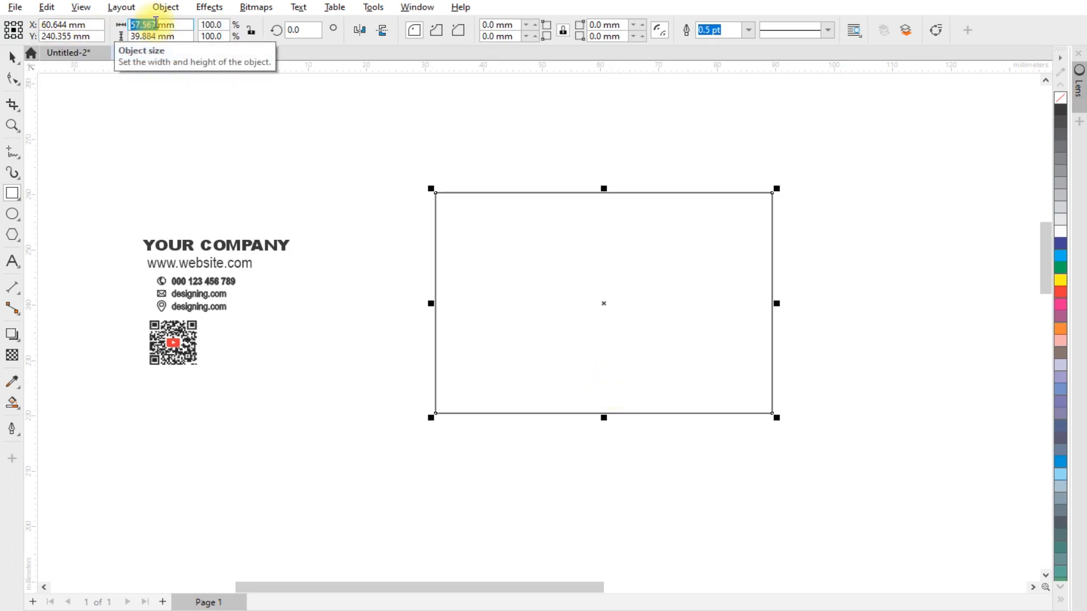
text(92)
key(Tab)
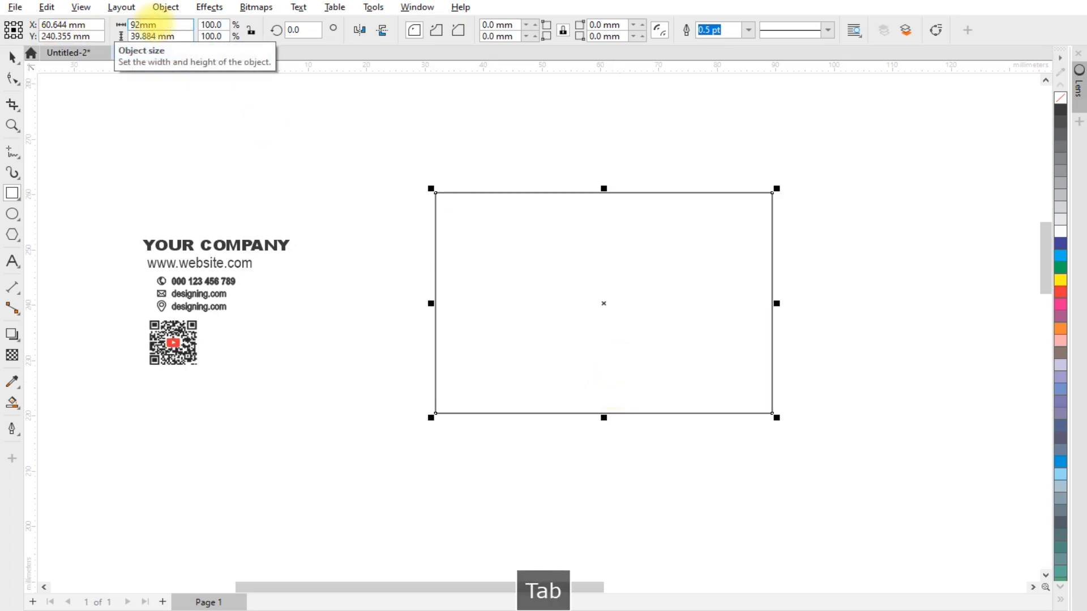
text(54)
key(Return)
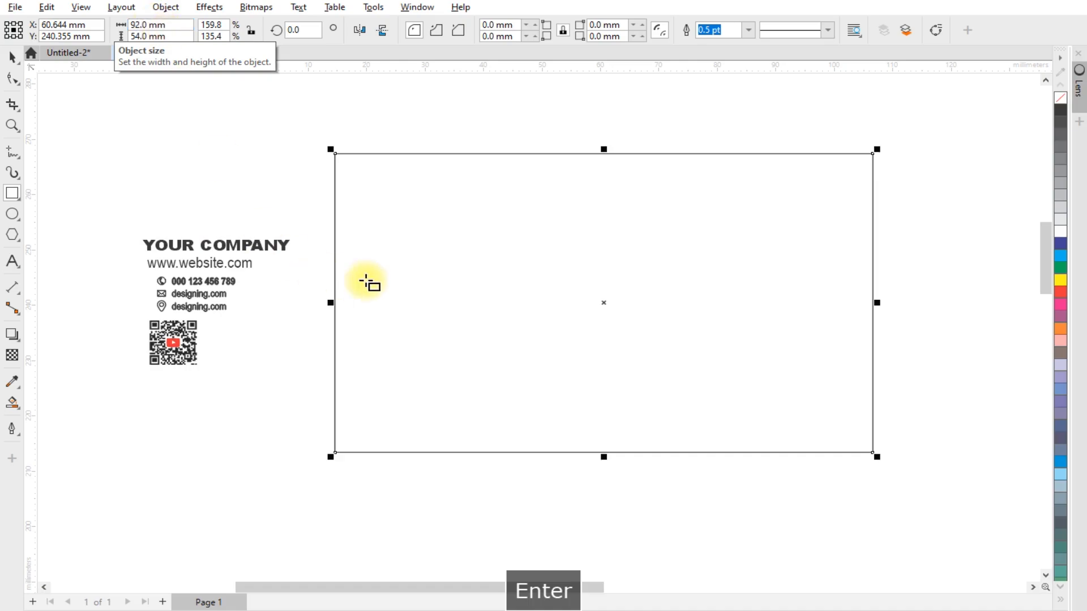
Step: Paste a copy of the rectangle in place and set its height to 5 mm to form a strip across the middle
scroll(328, 279, down, 3)
scroll(566, 282, up, 2)
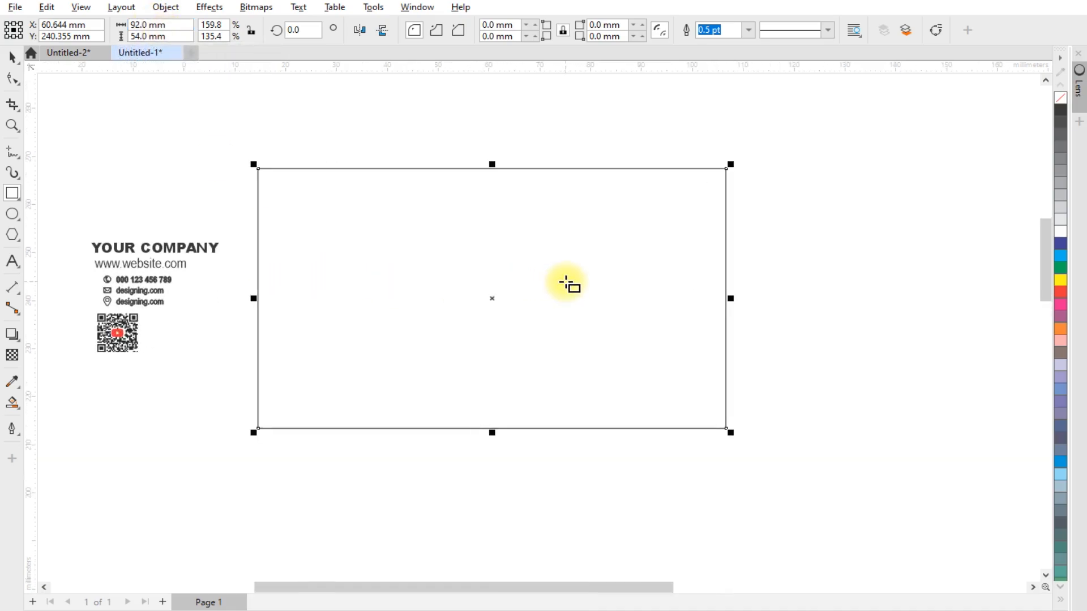
key(ctrl+v)
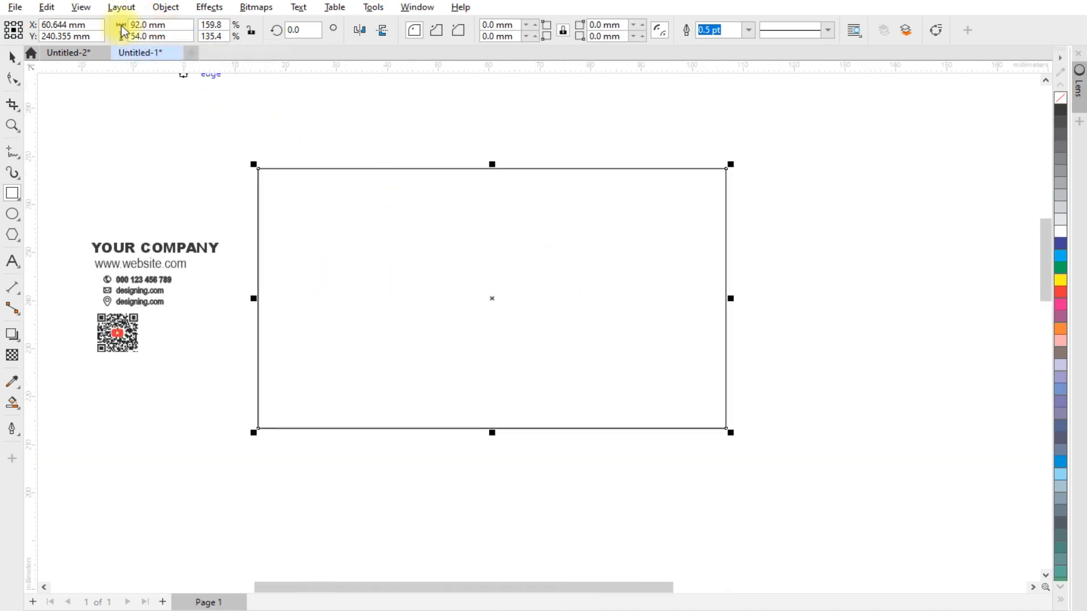
double_click(138, 36)
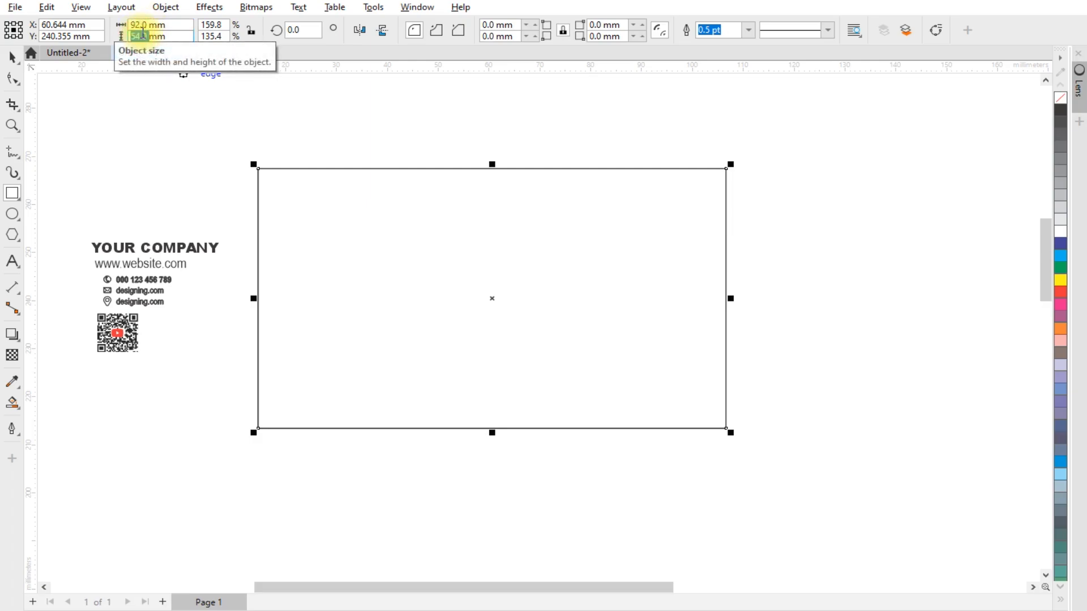
text(5)
key(Return)
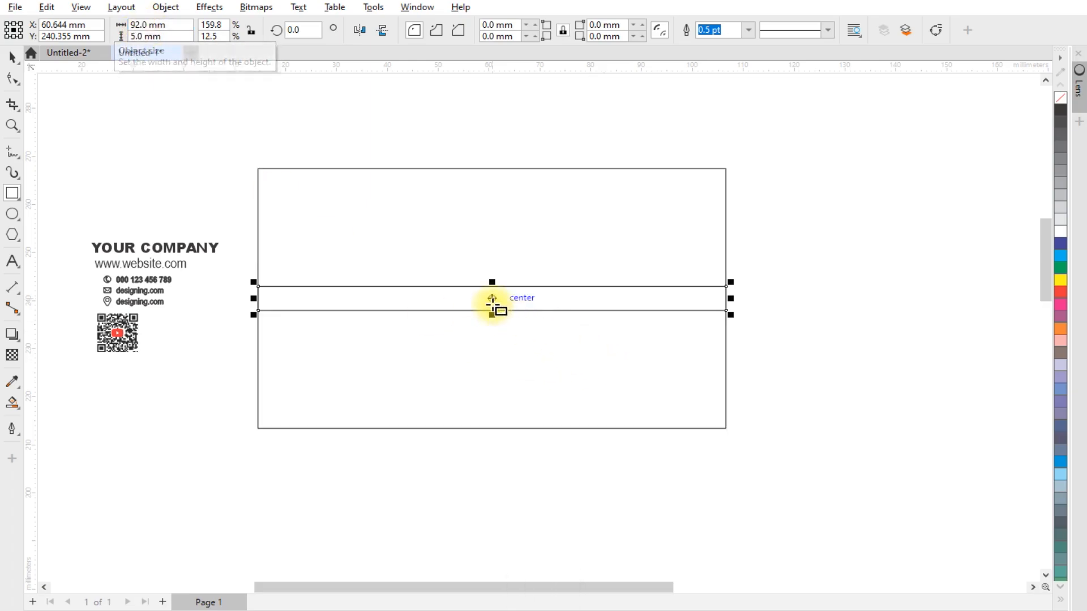
scroll(492, 306, up, 1)
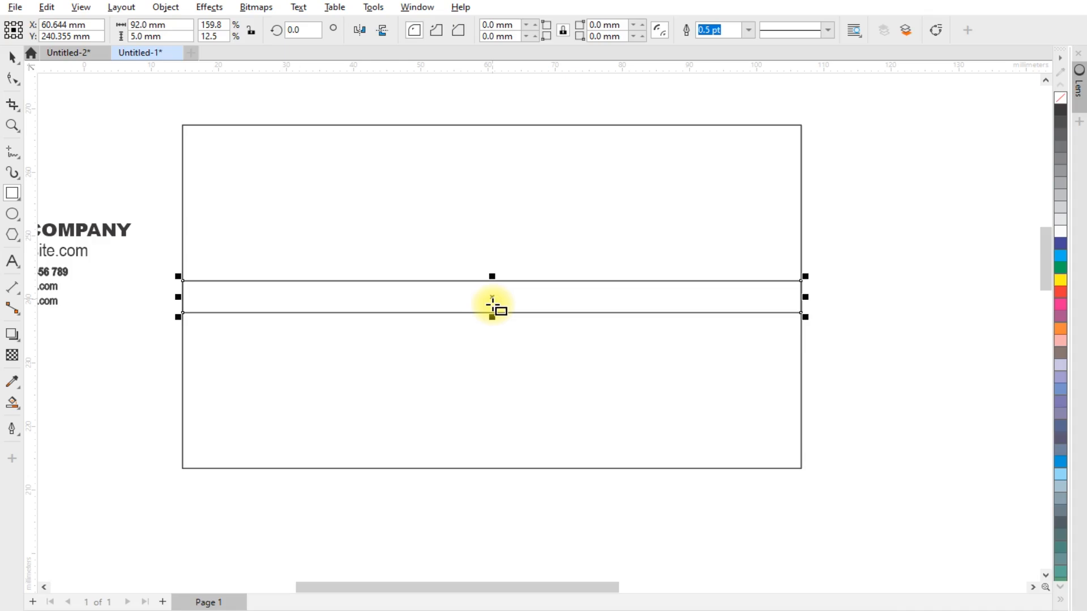
Step: Duplicate the 5 mm strip in place and set the copy's width to 85 mm
click(12, 57)
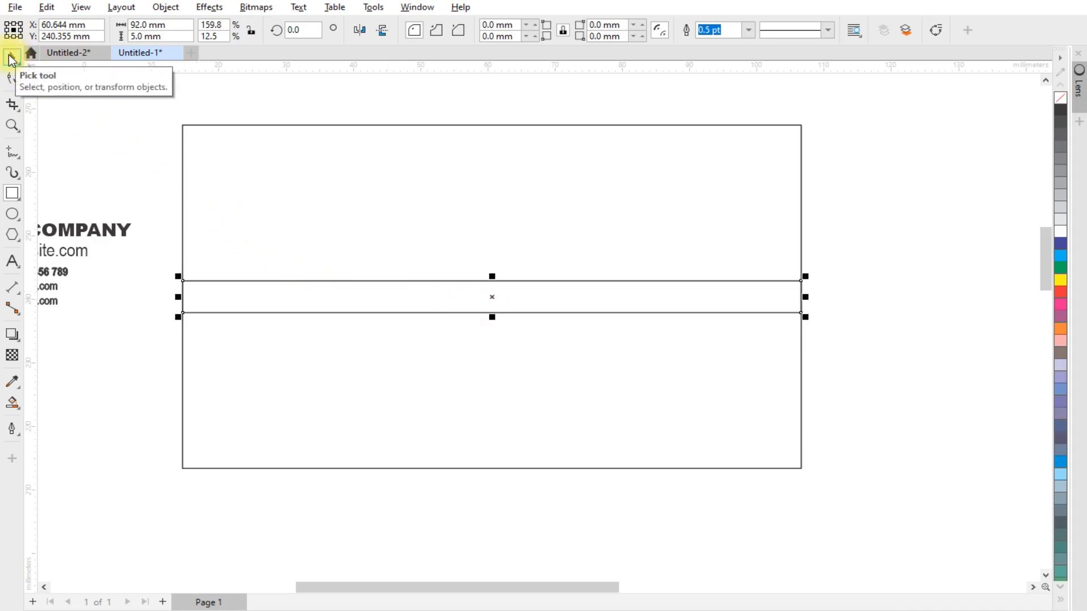
key(ctrl+c)
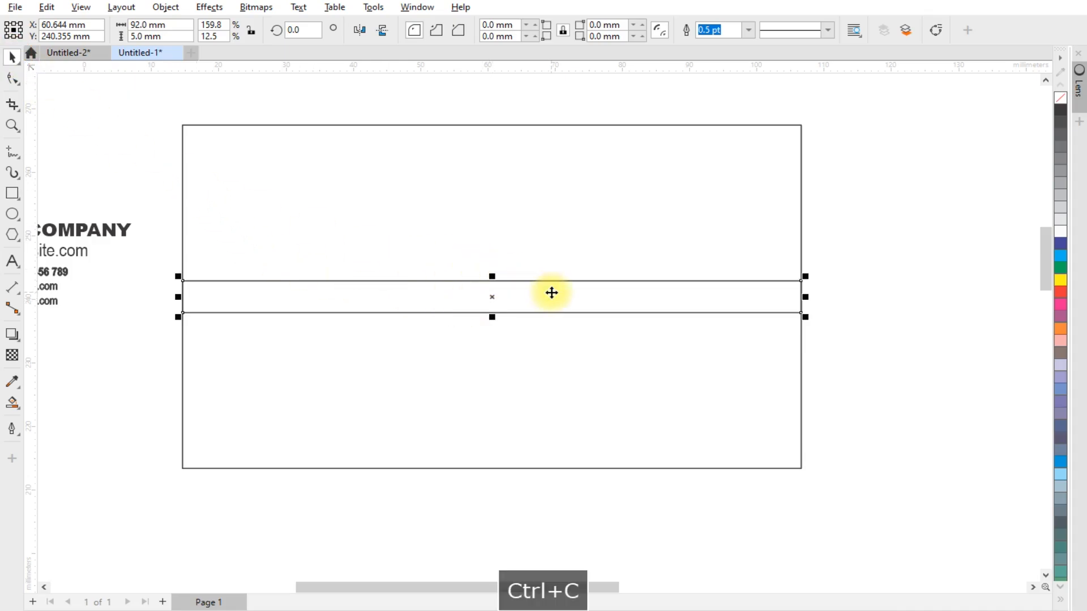
key(ctrl+v)
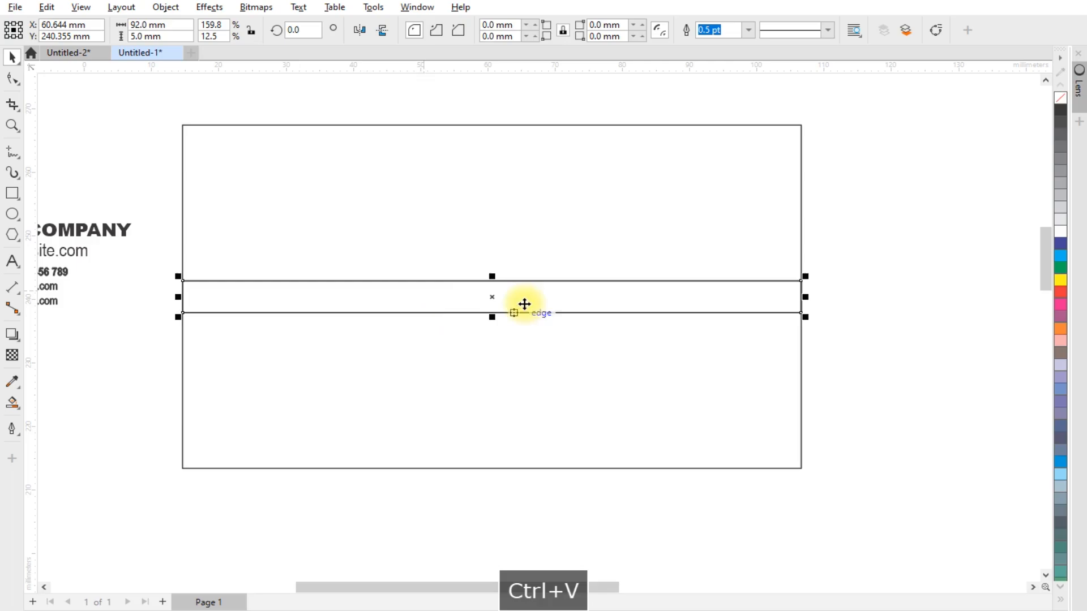
double_click(139, 25)
text(85)
key(Return)
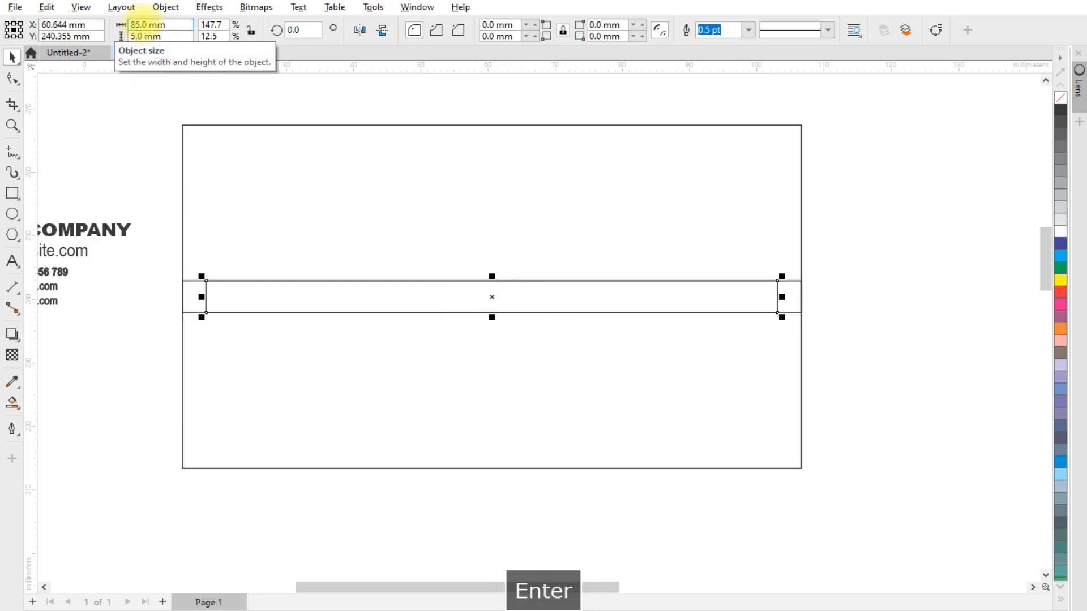
click(130, 114)
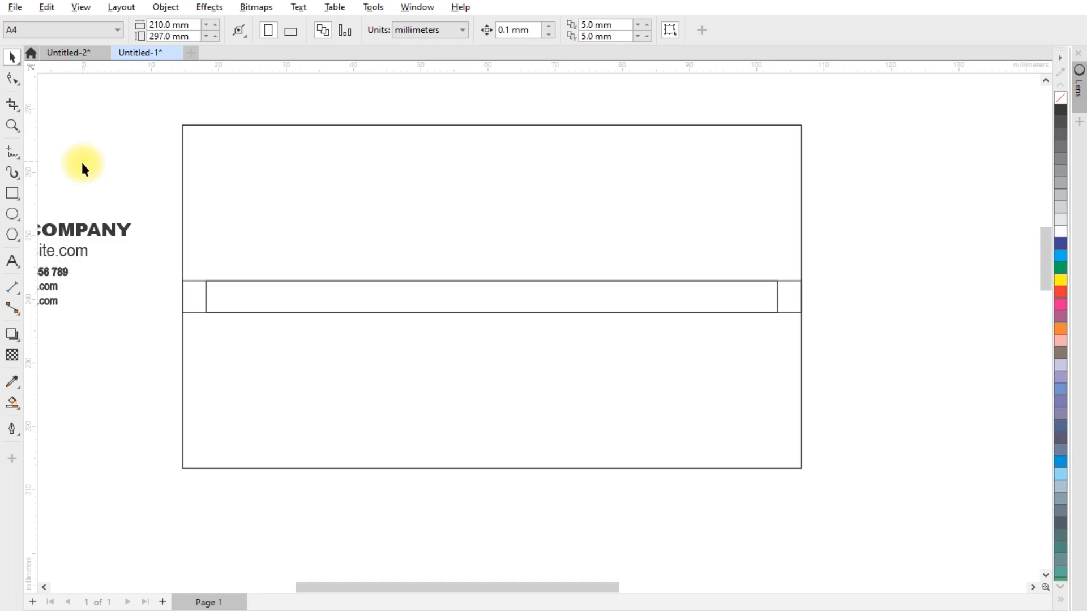
Step: Draw a square of about 20 mm over the strip, left of the card's centre, and rotate it 45 degrees
click(12, 194)
drag(335, 234, 447, 365)
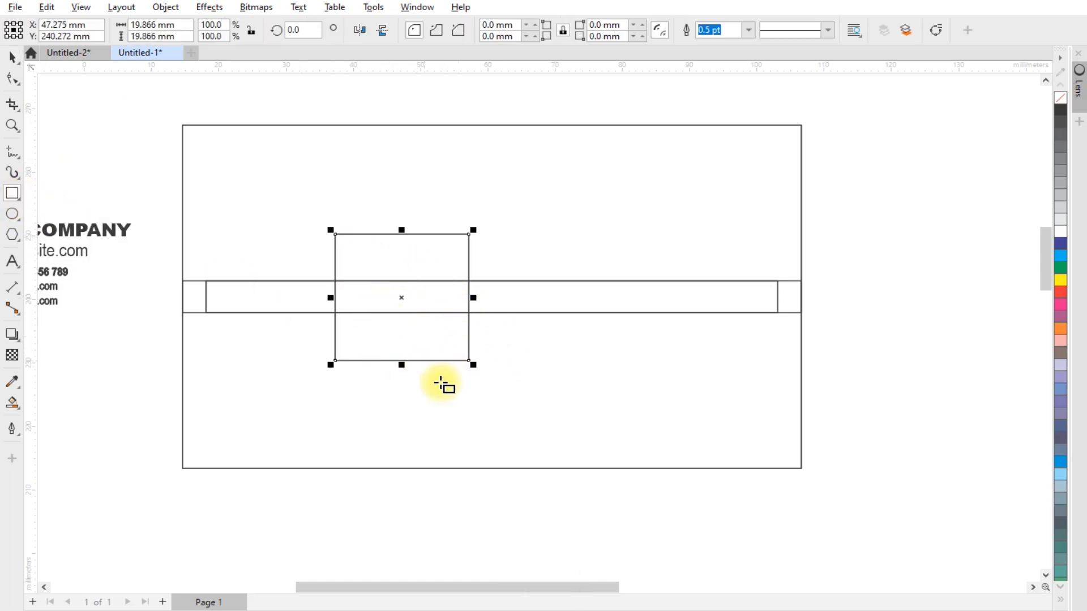
click(303, 29)
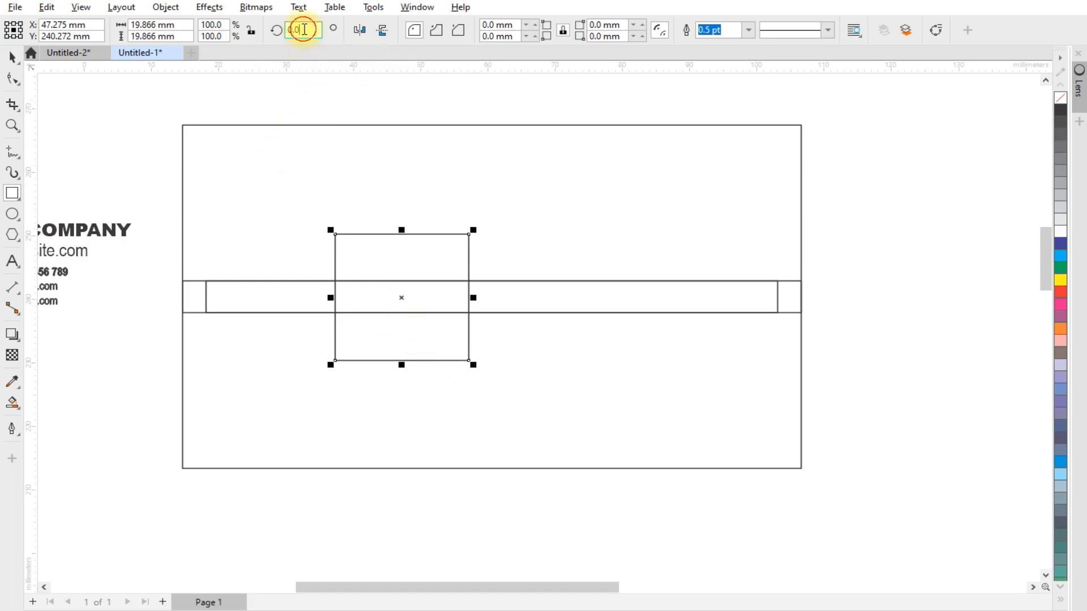
text(45)
key(Return)
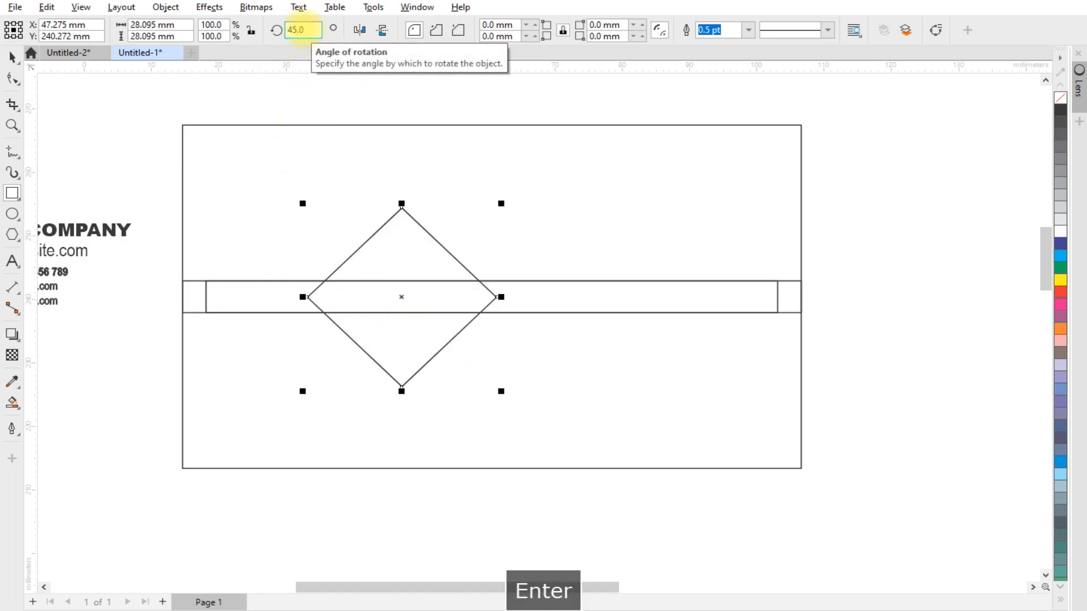
Step: Resize the rotated square to 25 mm wide and 45 mm high as a tall diamond
click(145, 25)
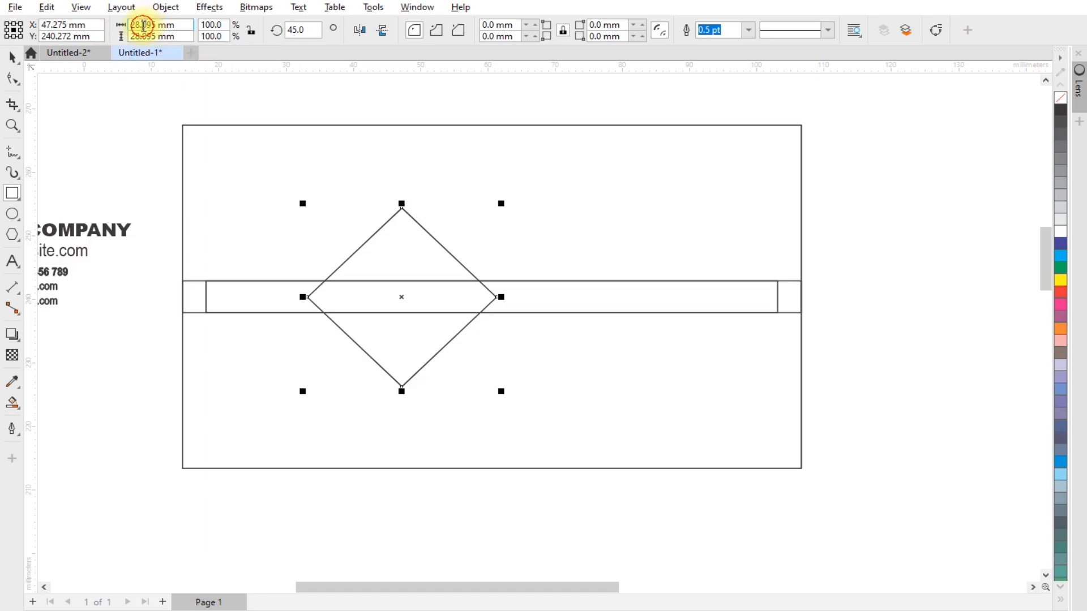
text(25)
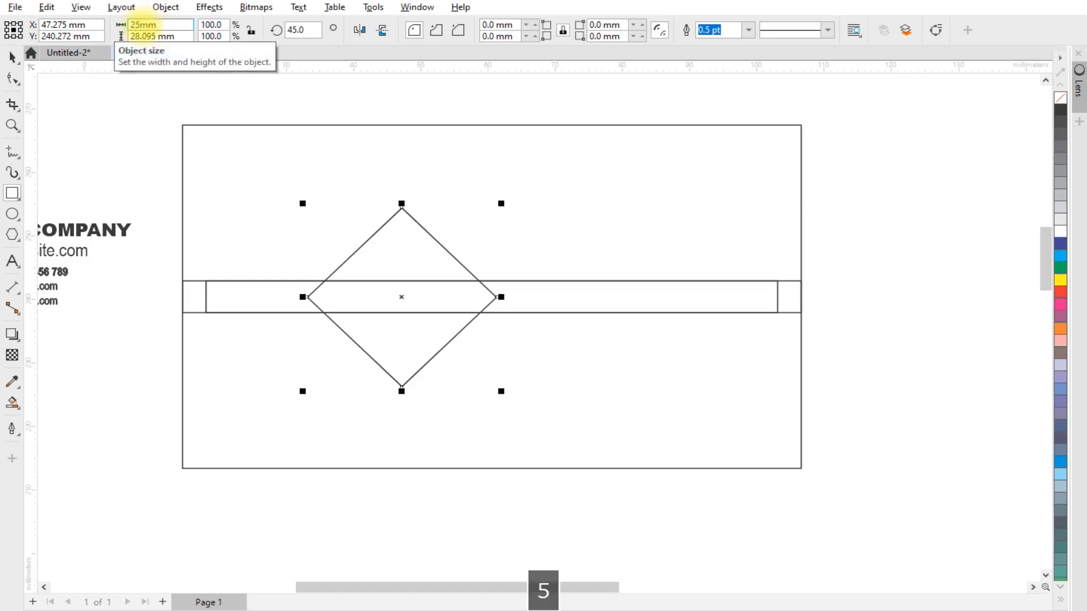
key(Tab)
text(45)
key(Return)
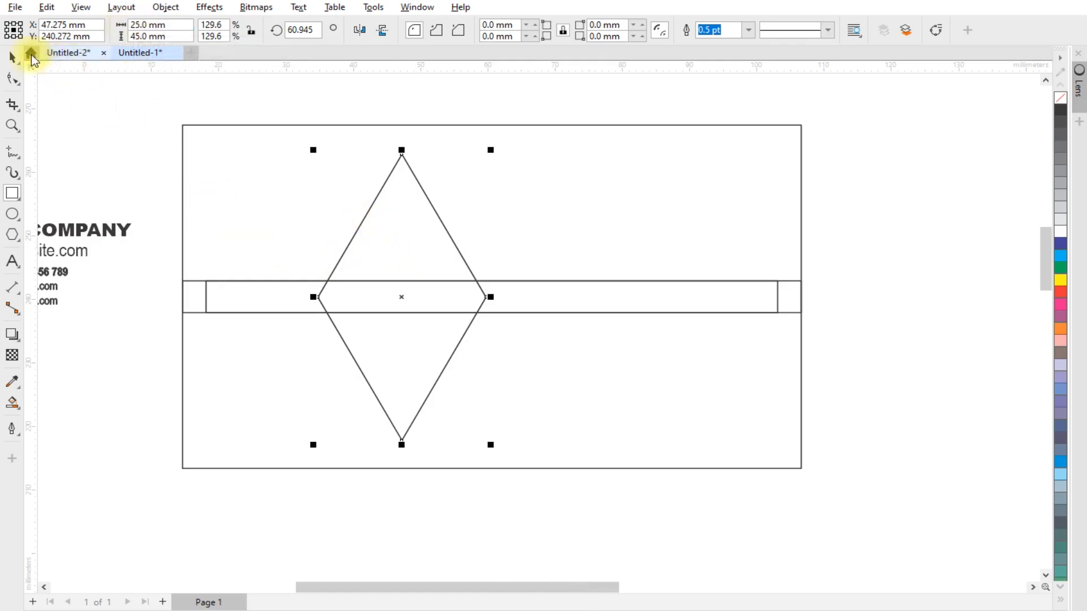
Step: Move the diamond toward the card's left edge and align it vertically with the centre of the card rectangle
click(12, 58)
drag(368, 231, 294, 231)
shift+click(466, 206)
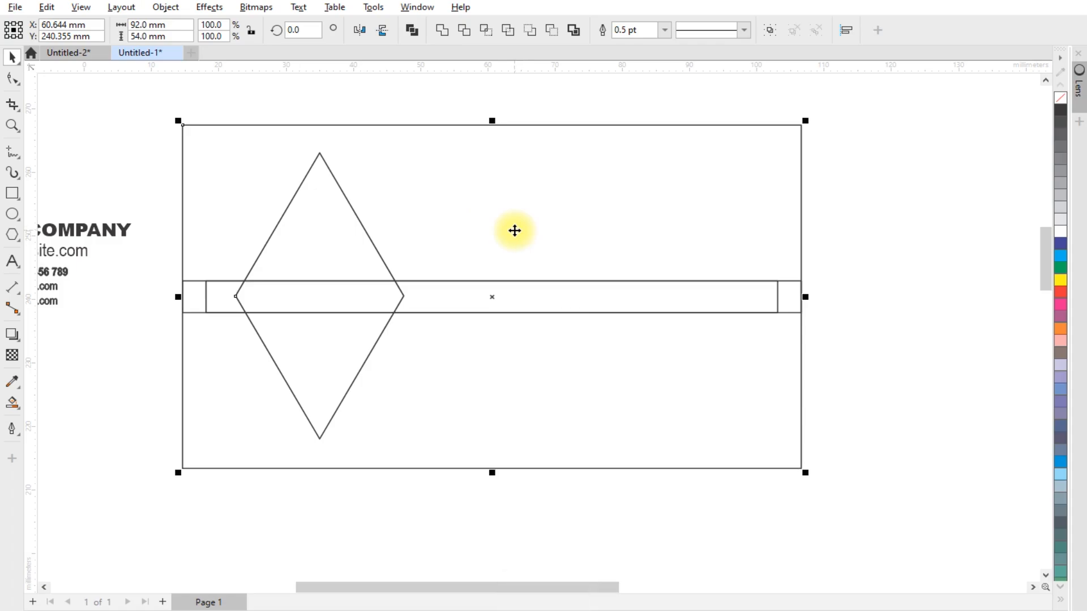
key(e)
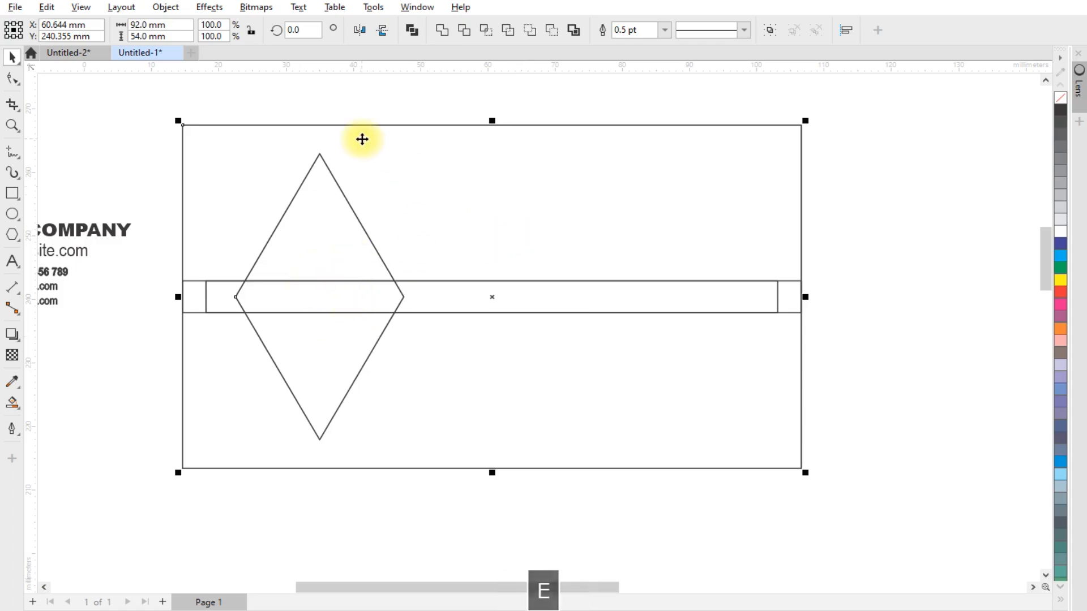
click(381, 97)
Step: Duplicate the tall diamond in place
click(355, 220)
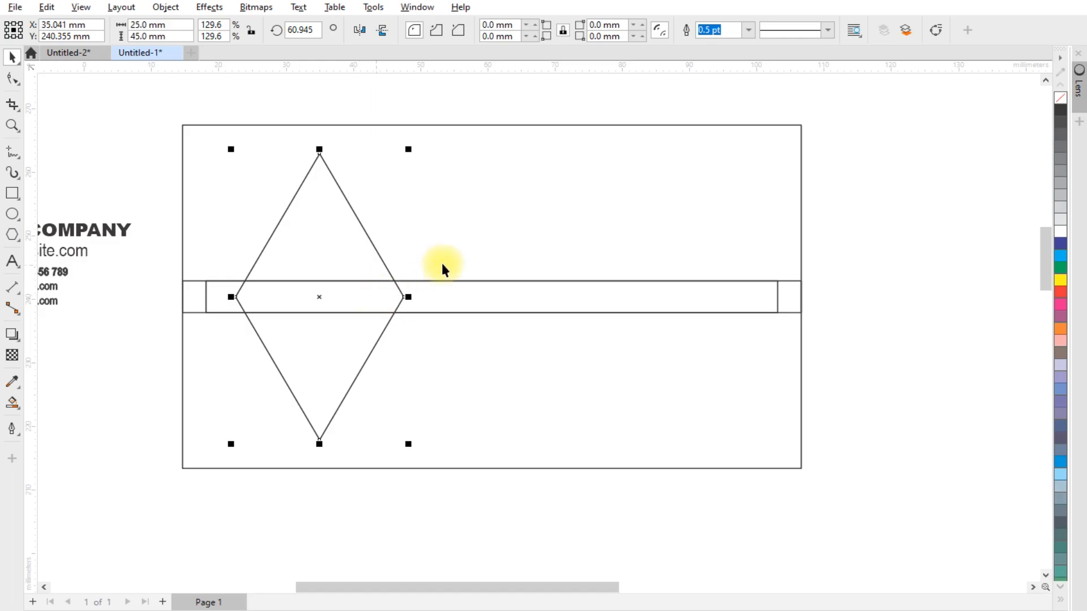
key(ctrl+v)
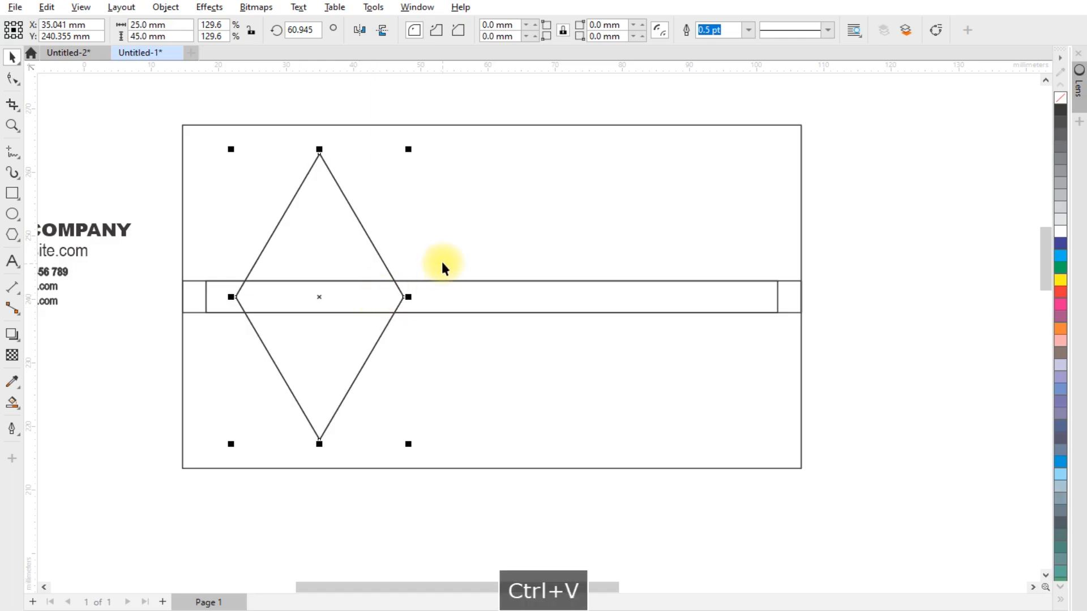
click(527, 95)
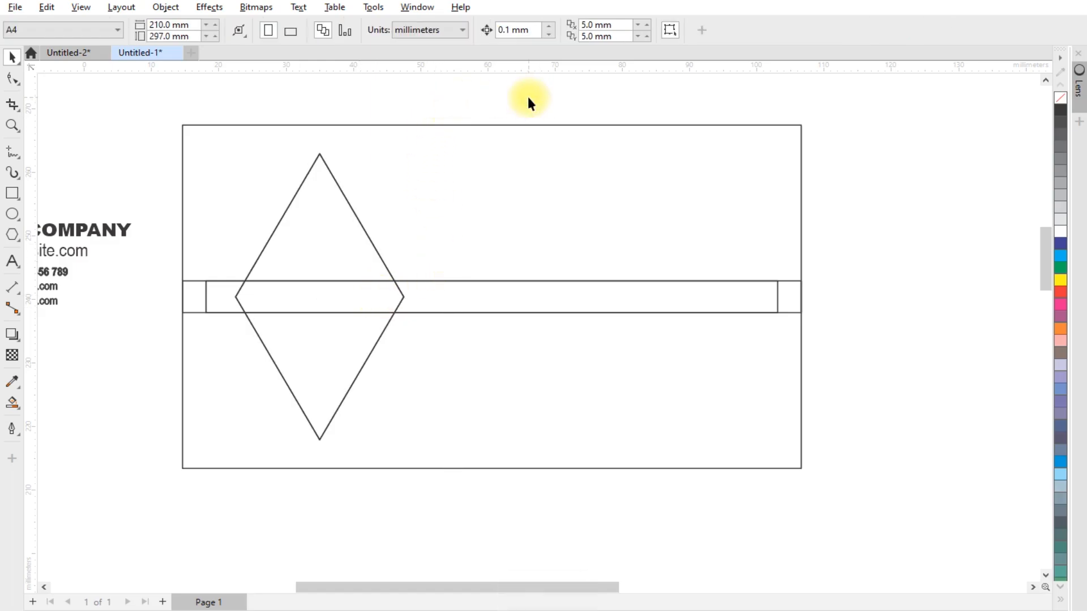
Step: Set the nudge distance to 5 mm and nudge the upper diamond copy once to the right
double_click(511, 29)
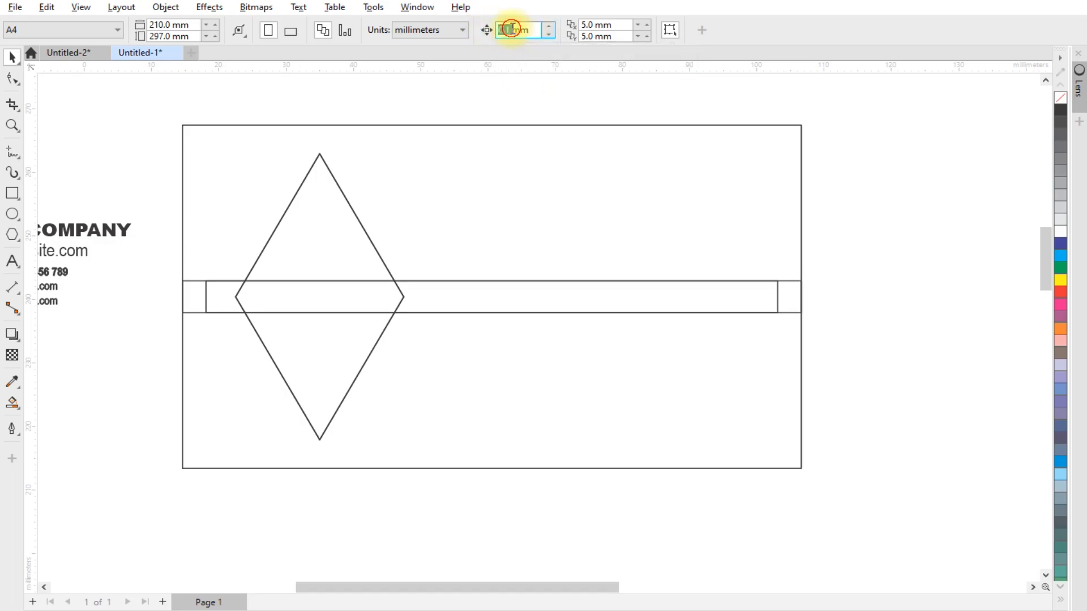
text(5mm)
key(Return)
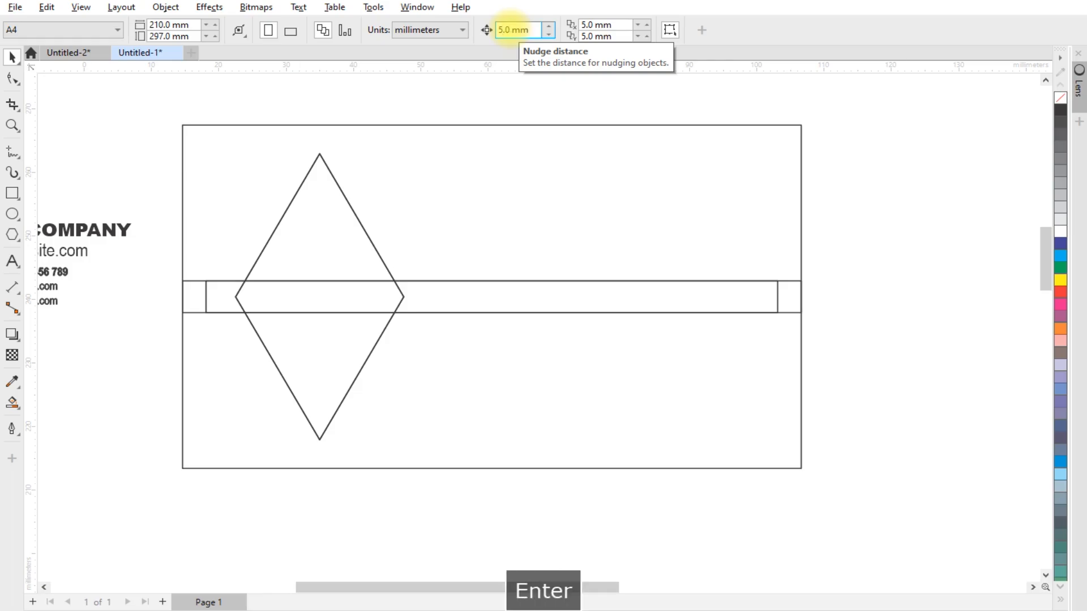
click(337, 212)
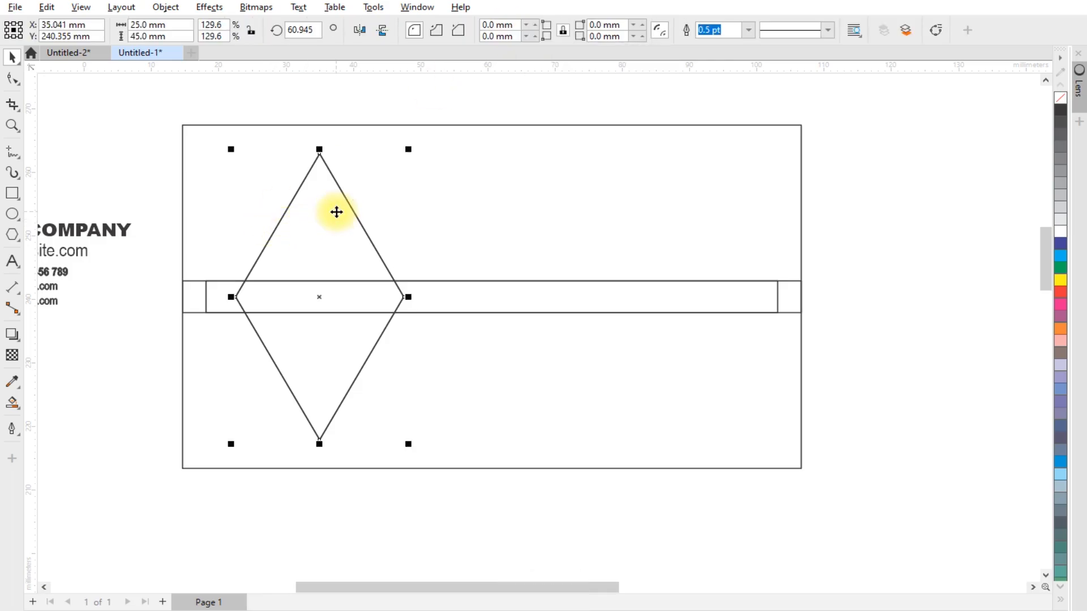
key(Right)
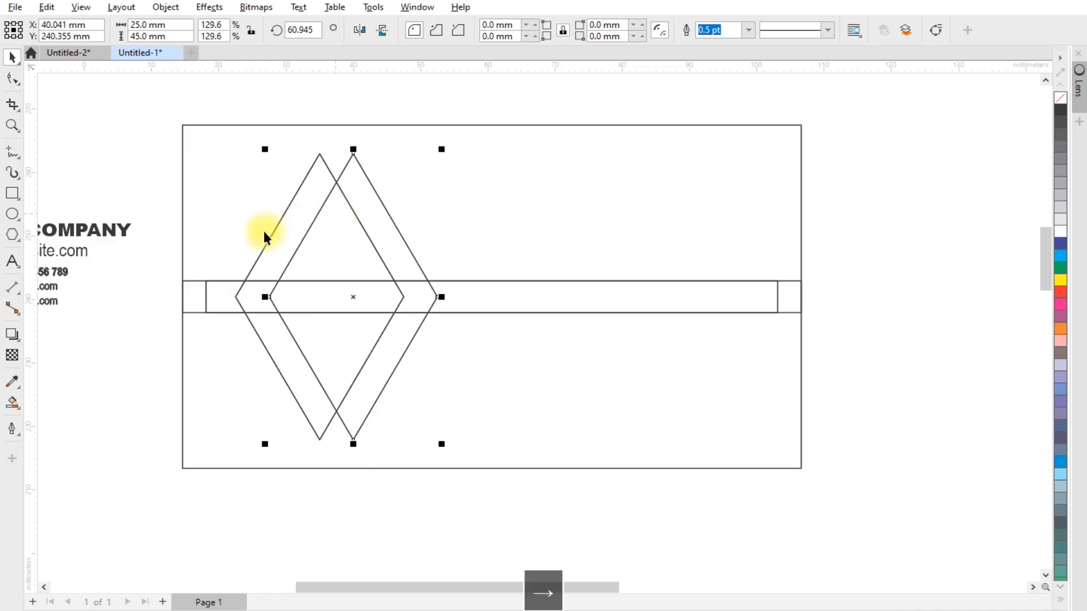
Step: Select both diamonds together and move them about 9.5 mm to the right along the strip
scroll(311, 171, up, 1)
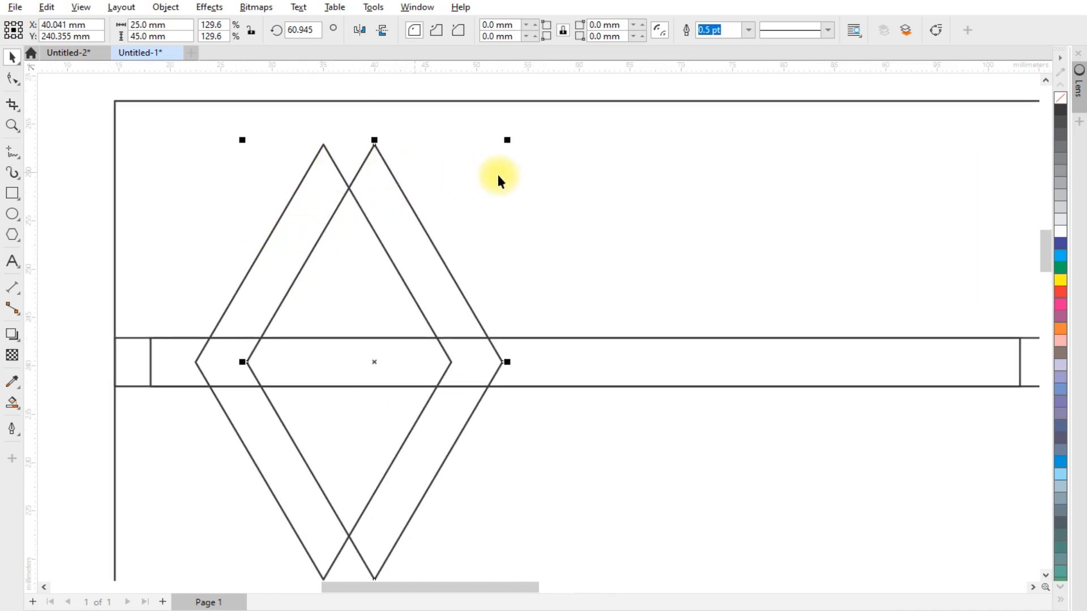
scroll(497, 172, down, 1)
drag(291, 112, 477, 385)
drag(539, 459, 538, 460)
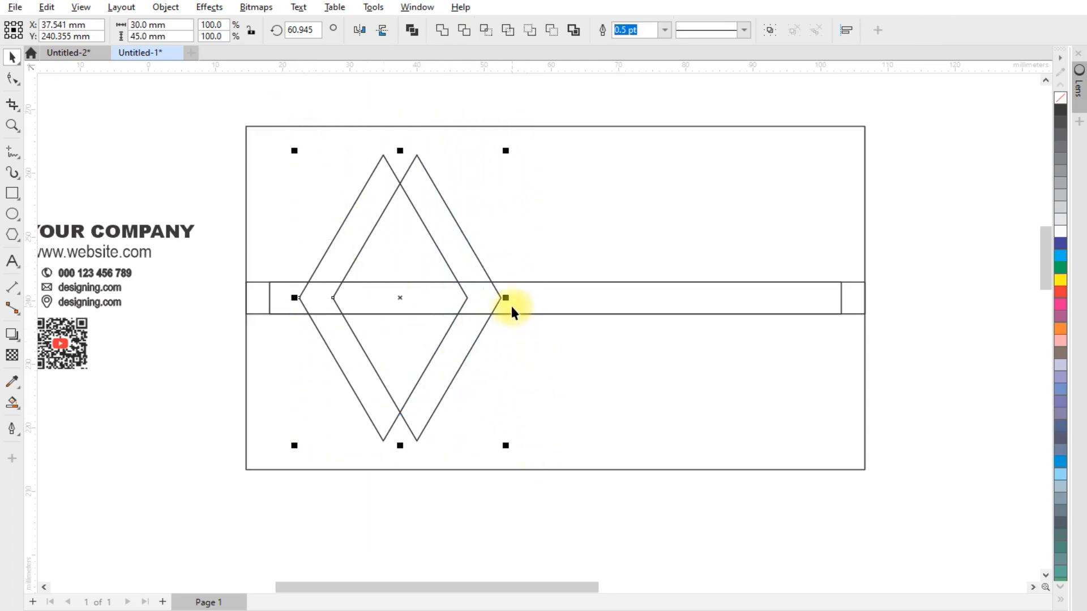
scroll(511, 306, up, 1)
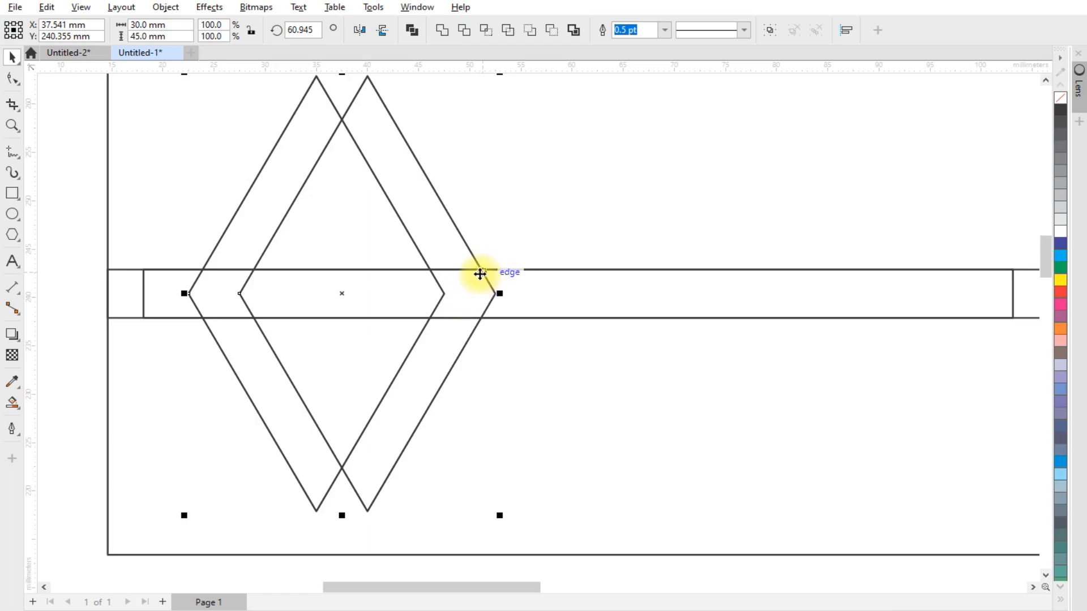
drag(482, 270, 578, 266)
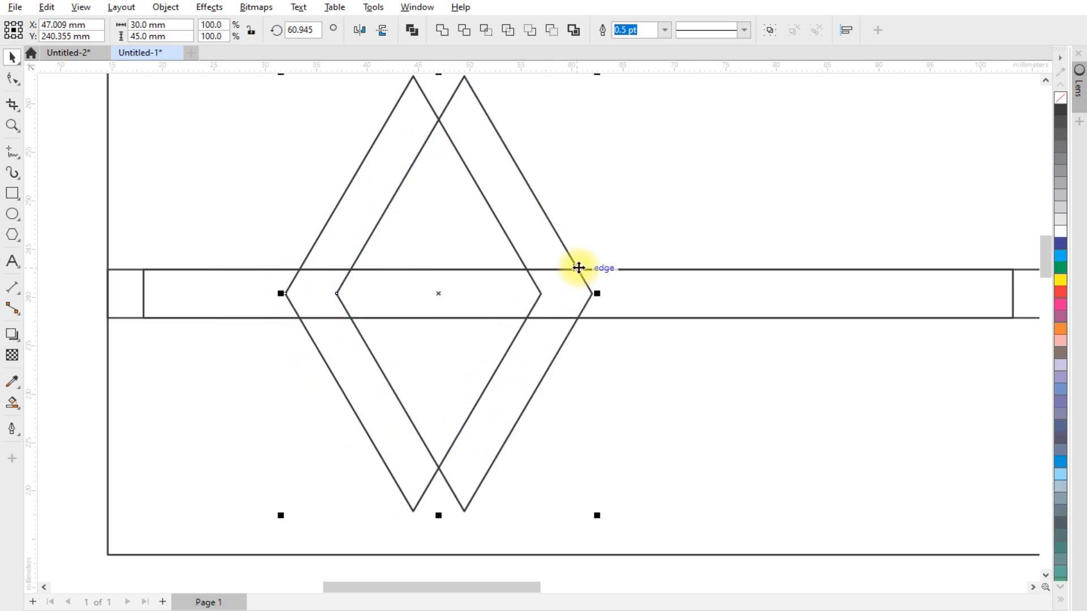
scroll(480, 281, down, 3)
scroll(494, 258, up, 2)
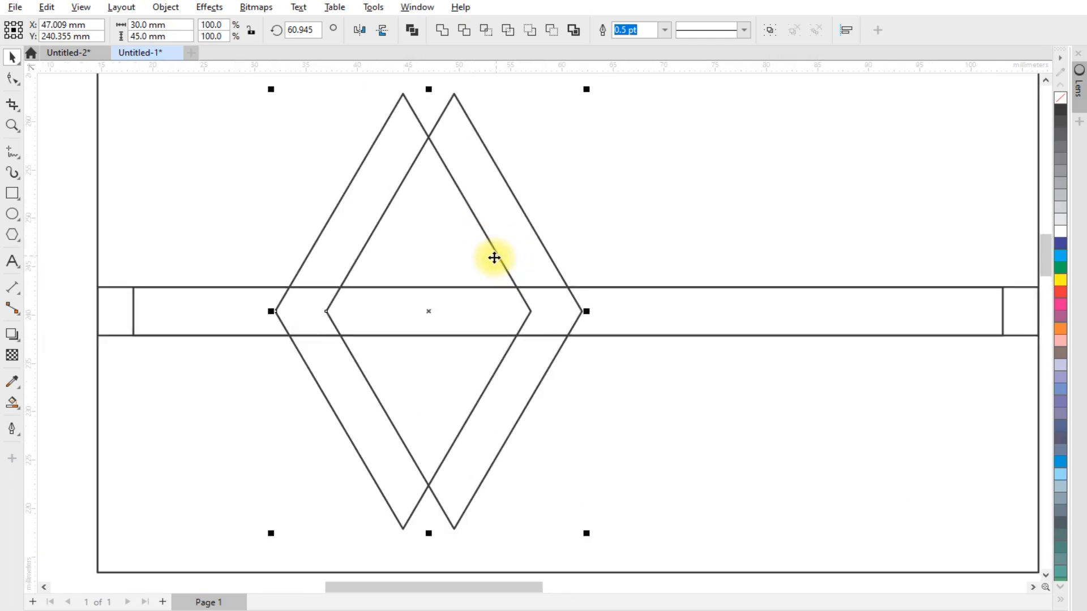
scroll(494, 257, down, 1)
scroll(396, 111, up, 1)
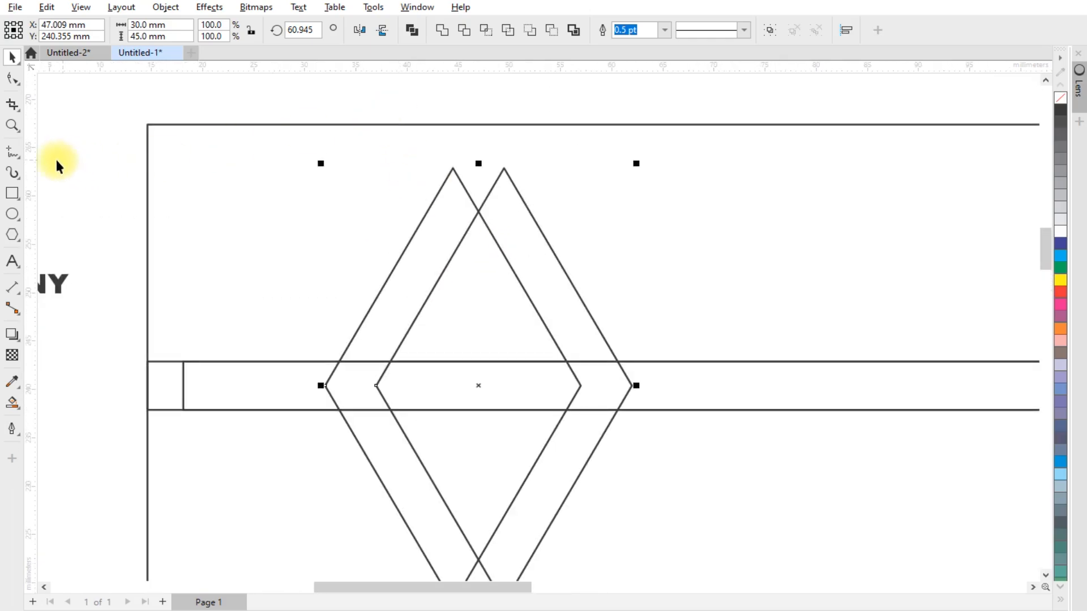
Step: Draw a horizontal line about 34 mm long from the diamonds' upper crossing past the card's left edge, and another joining their top vertices
click(12, 153)
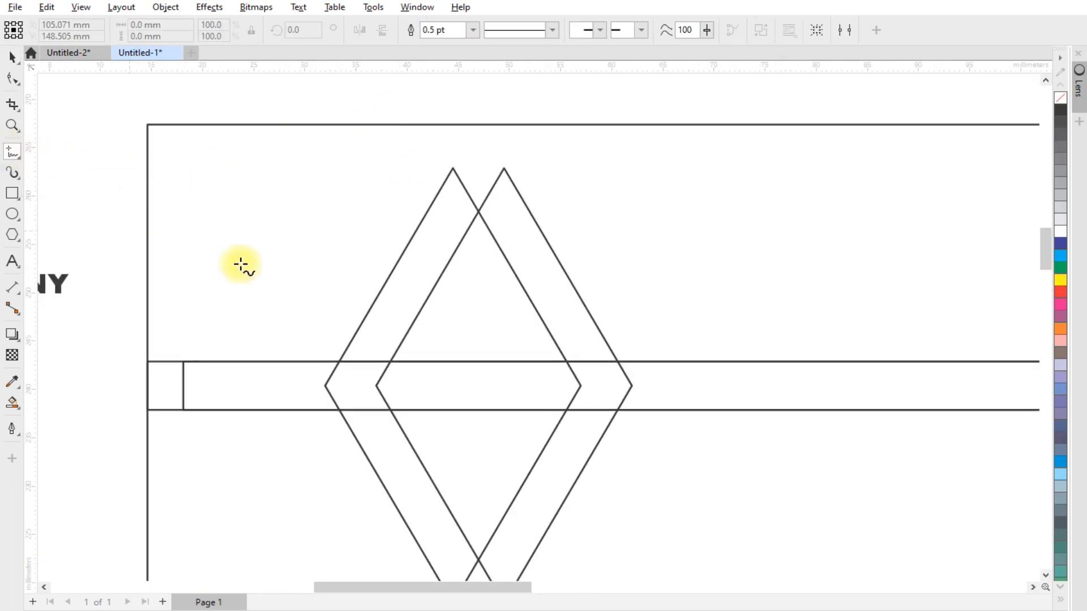
click(477, 211)
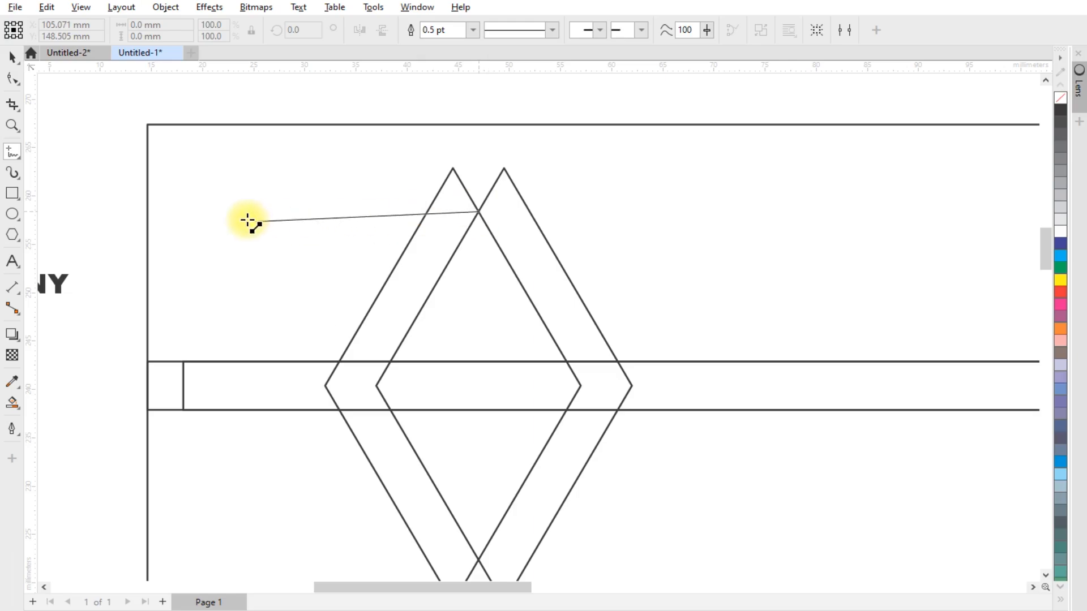
ctrl+click(126, 213)
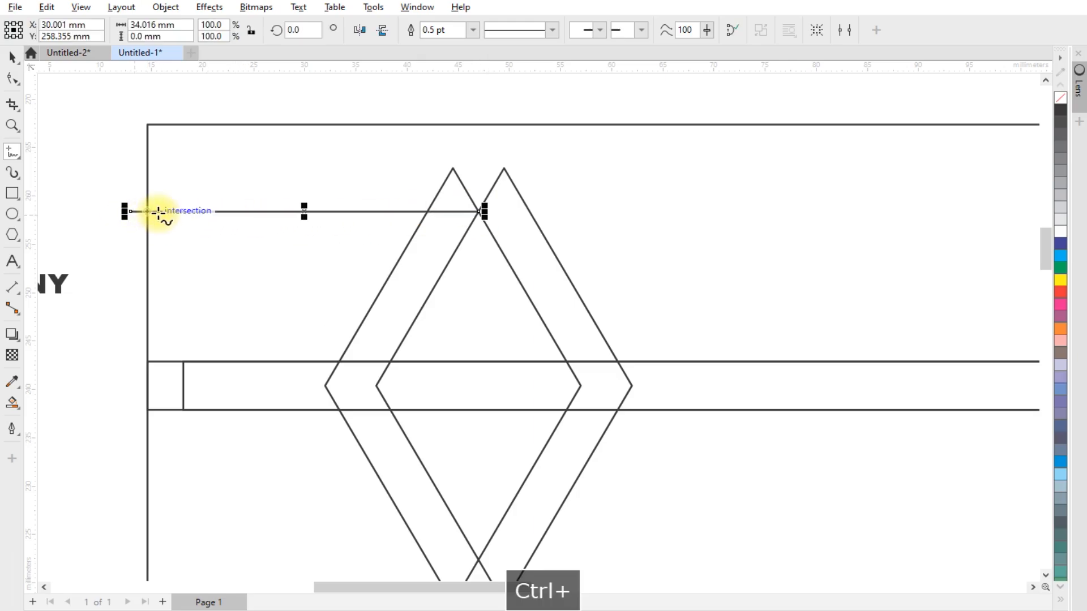
click(451, 169)
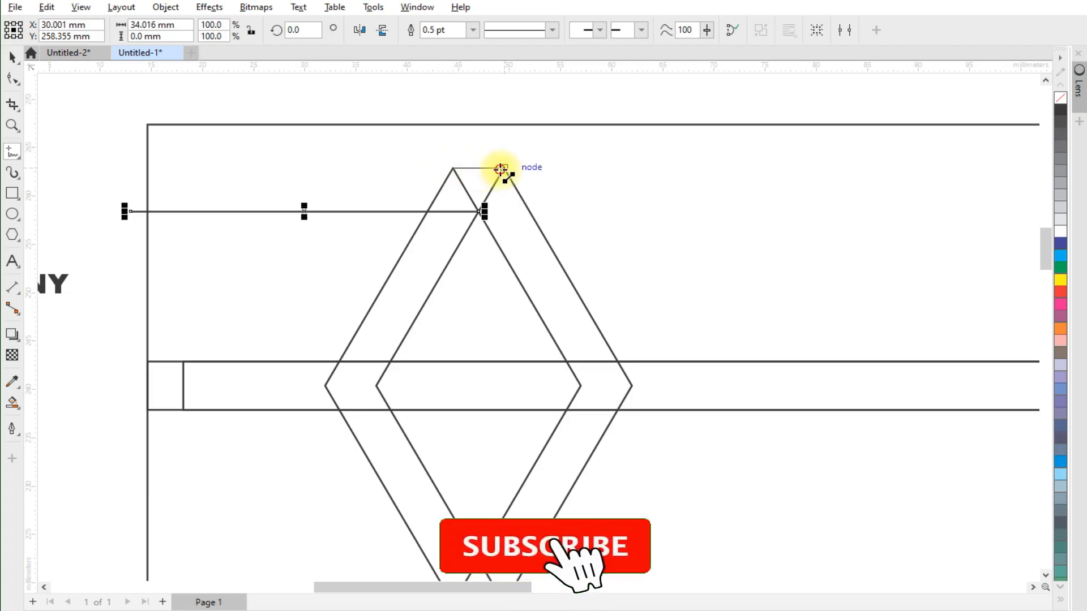
click(503, 169)
Step: Select both diamonds together with the two construction lines and group them
scroll(407, 194, down, 2)
click(12, 57)
scroll(321, 211, up, 1)
click(223, 130)
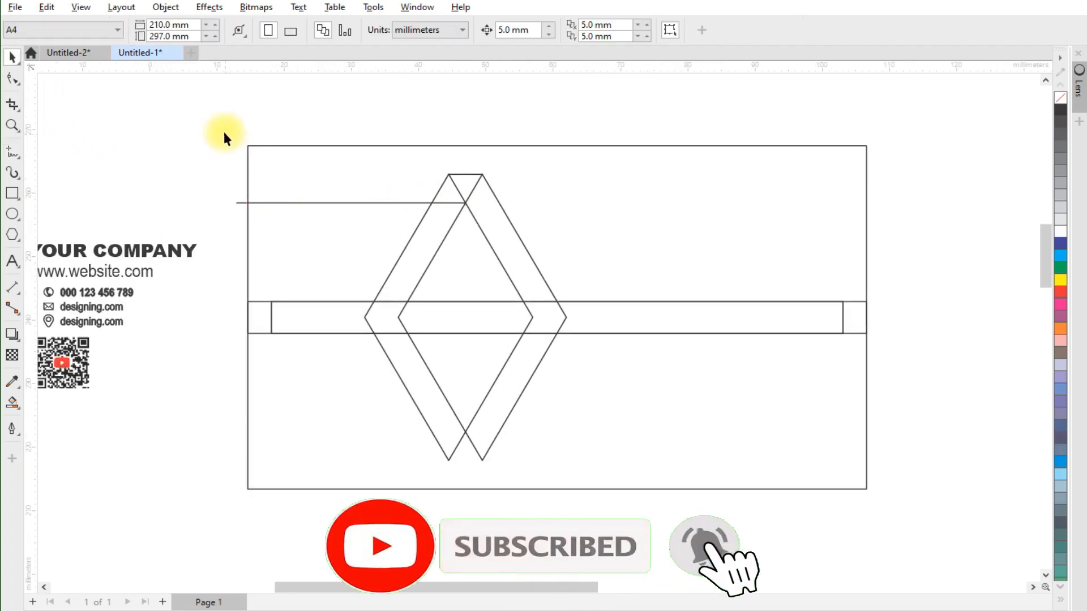
drag(217, 126, 373, 277)
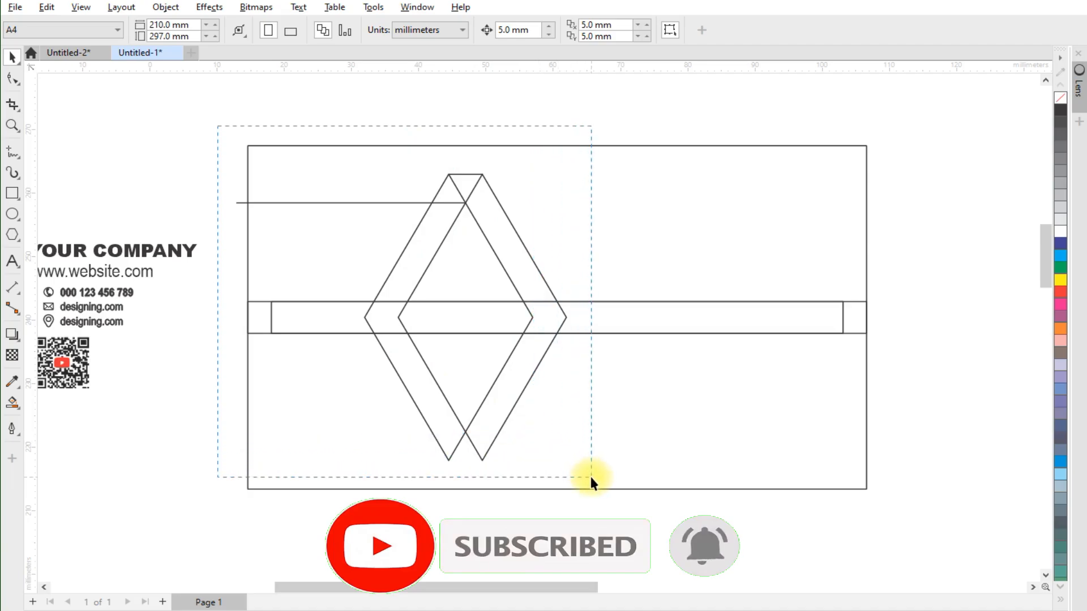
drag(589, 474, 589, 474)
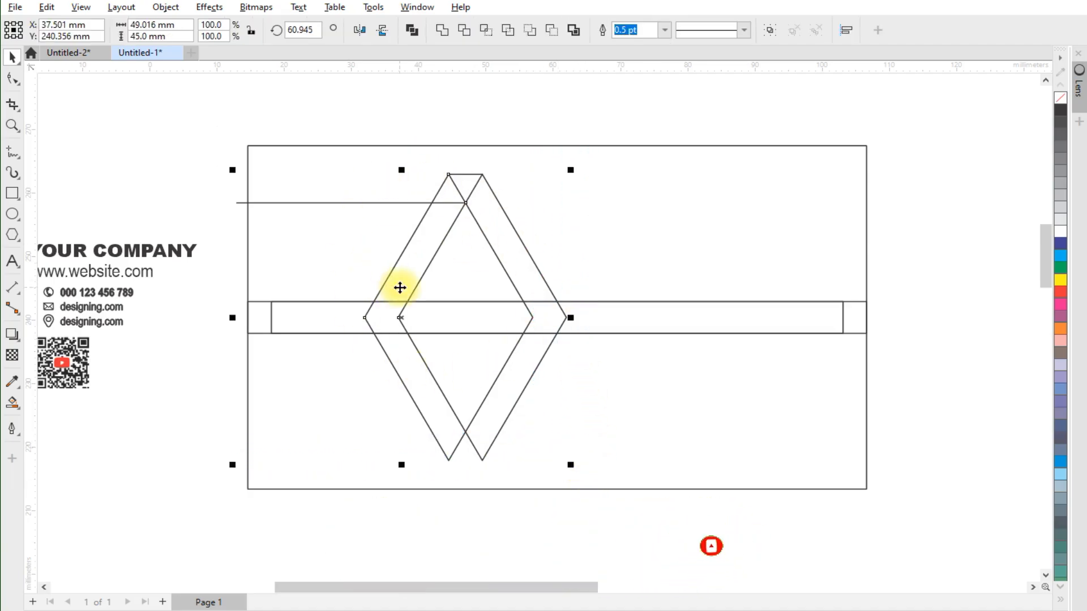
key(ctrl+g)
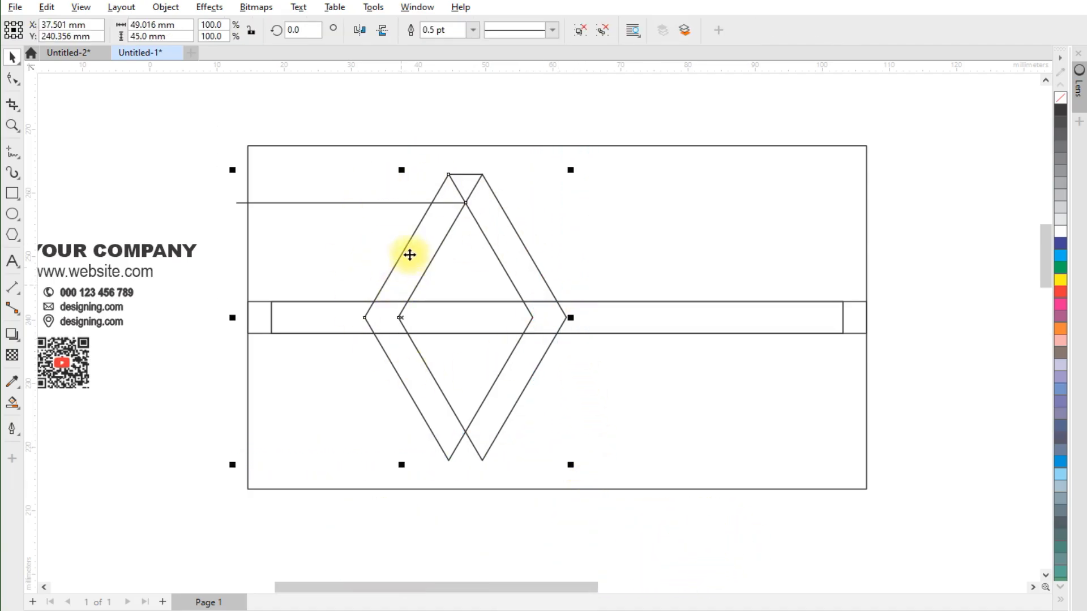
Step: Smart-fill the three adjoining areas between the long horizontal line and the strip, from the card's left edge to the first diamond's right side
scroll(416, 214, up, 2)
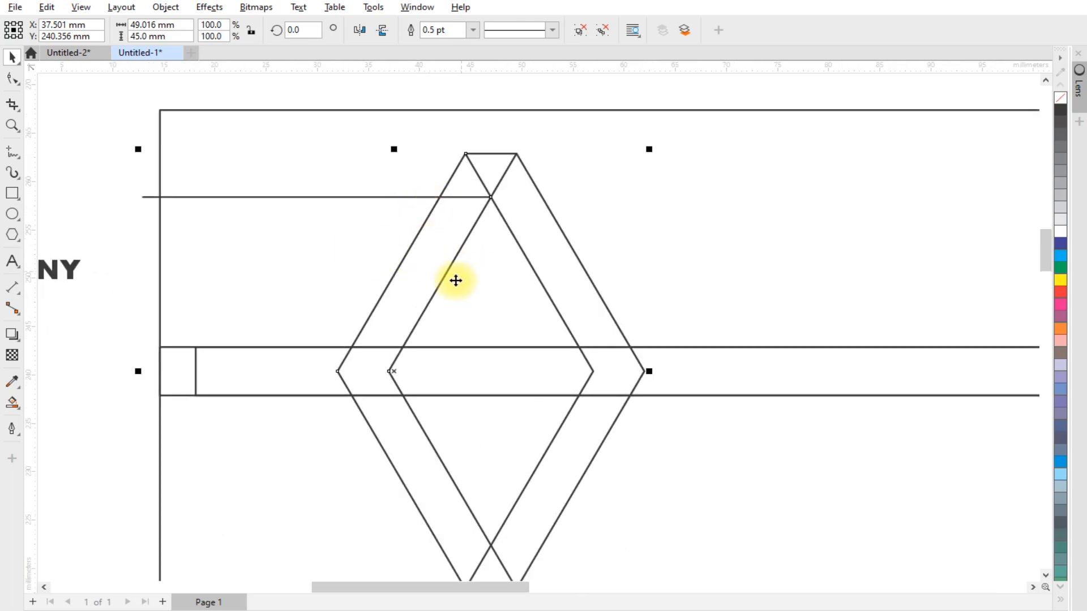
click(12, 403)
click(66, 420)
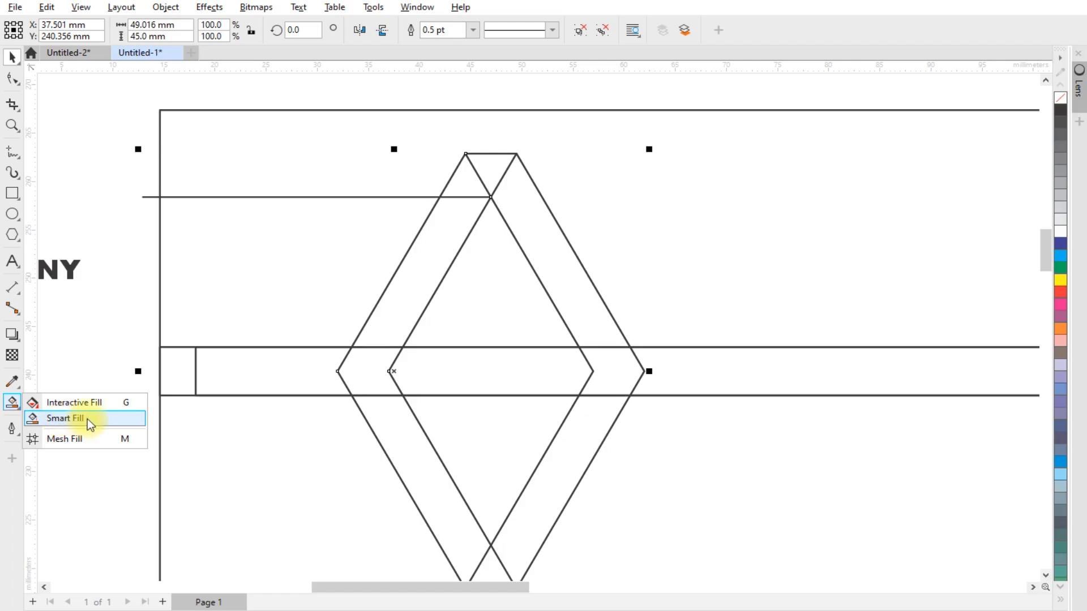
click(312, 275)
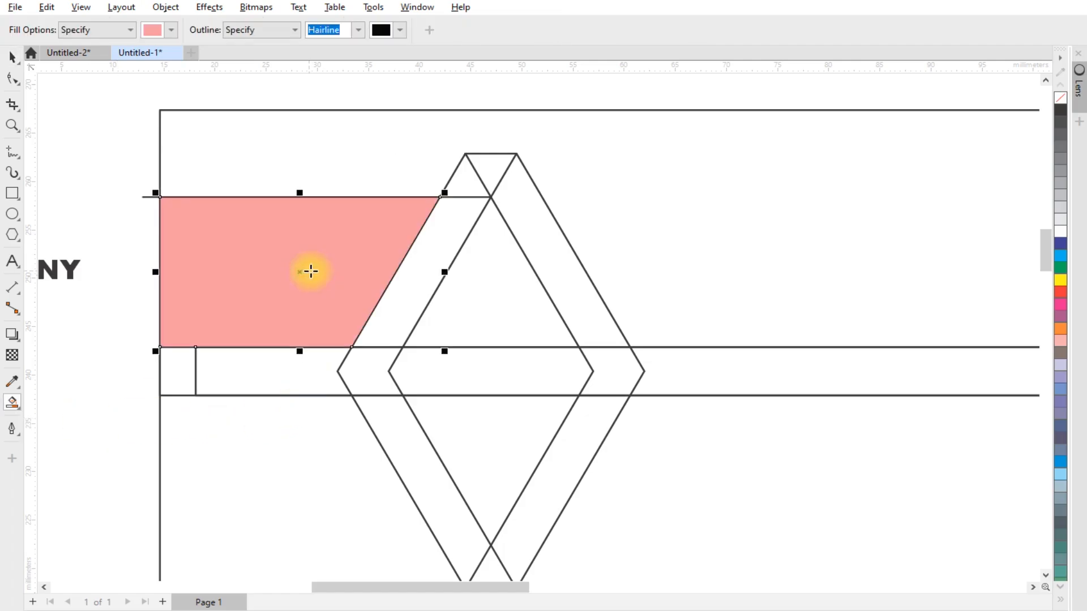
click(424, 249)
click(485, 262)
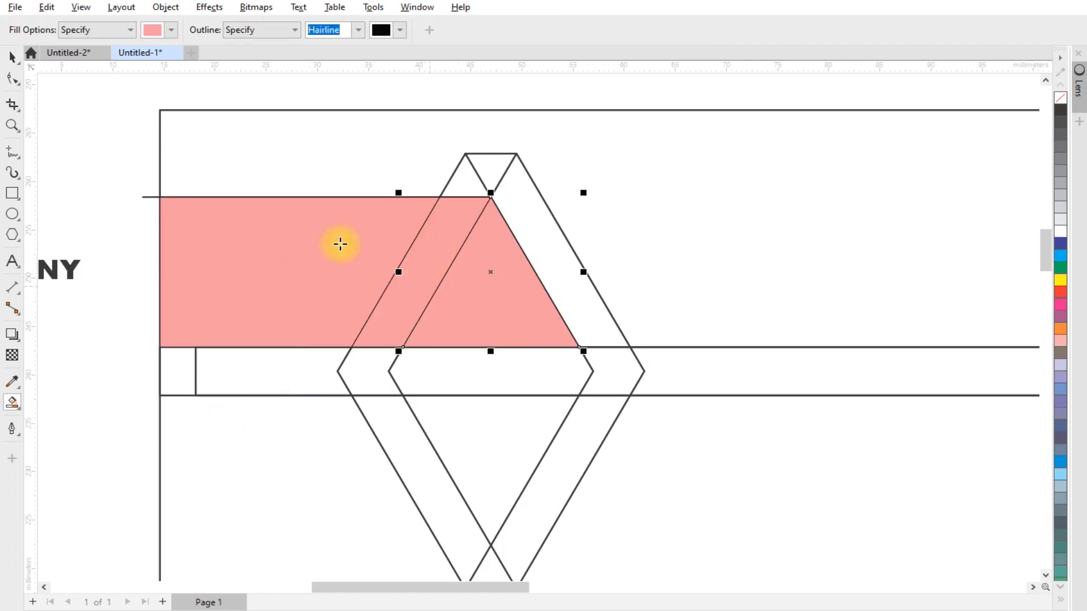
Step: Weld the three pink filled pieces above the strip into one shape and fill it with black
click(12, 57)
drag(451, 273, 428, 225)
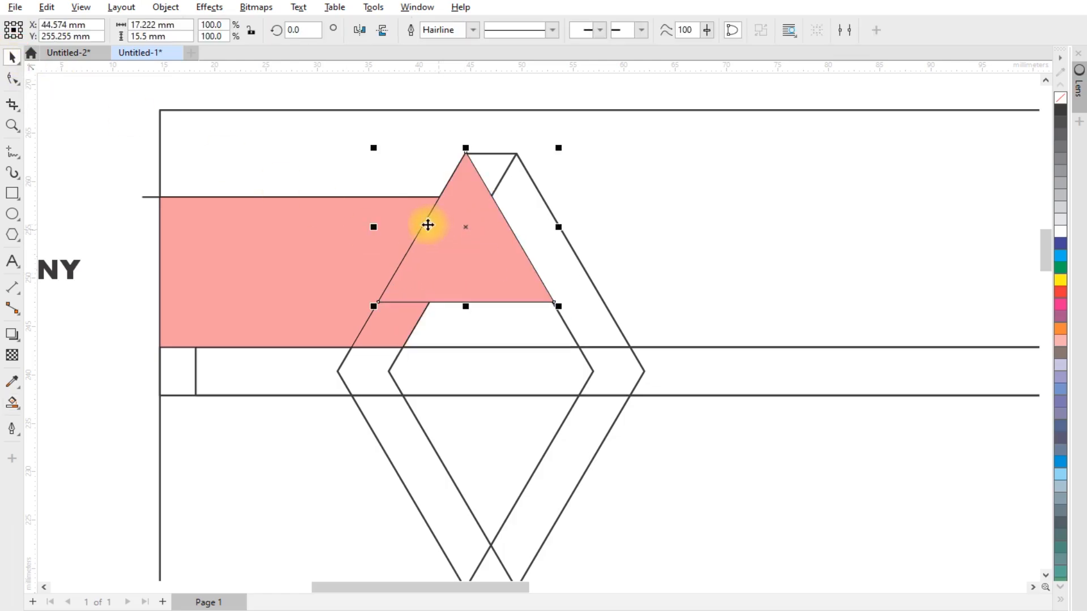
key(ctrl+z)
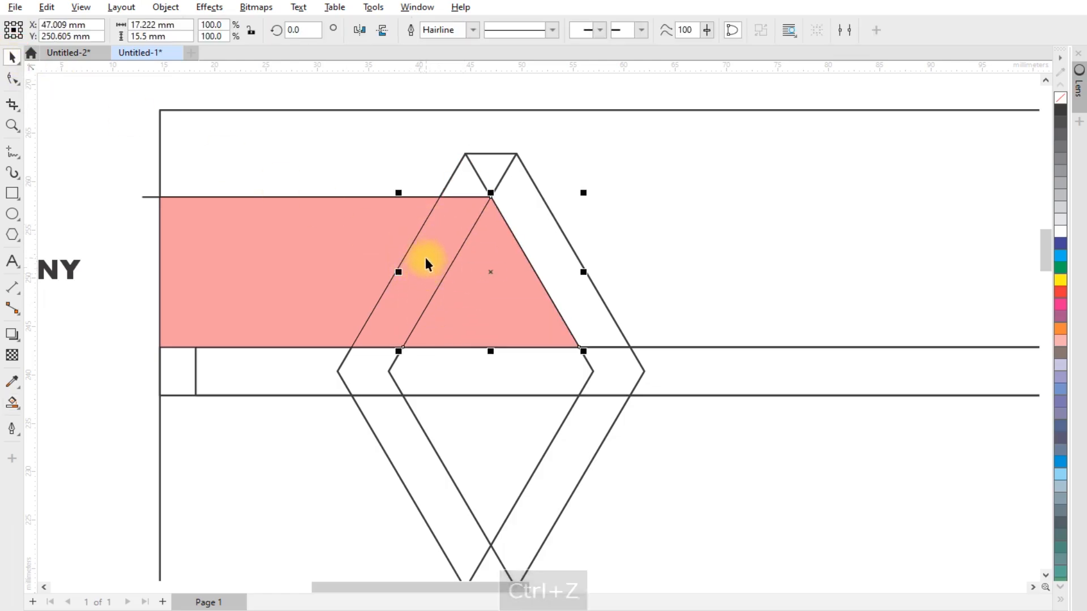
shift+click(419, 257)
shift+click(326, 270)
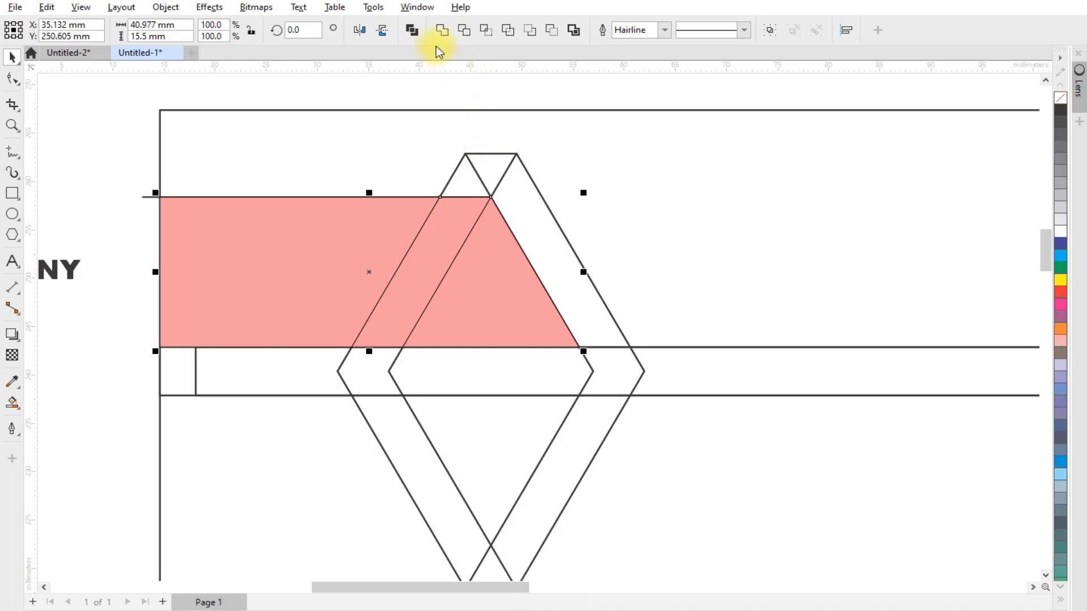
click(442, 29)
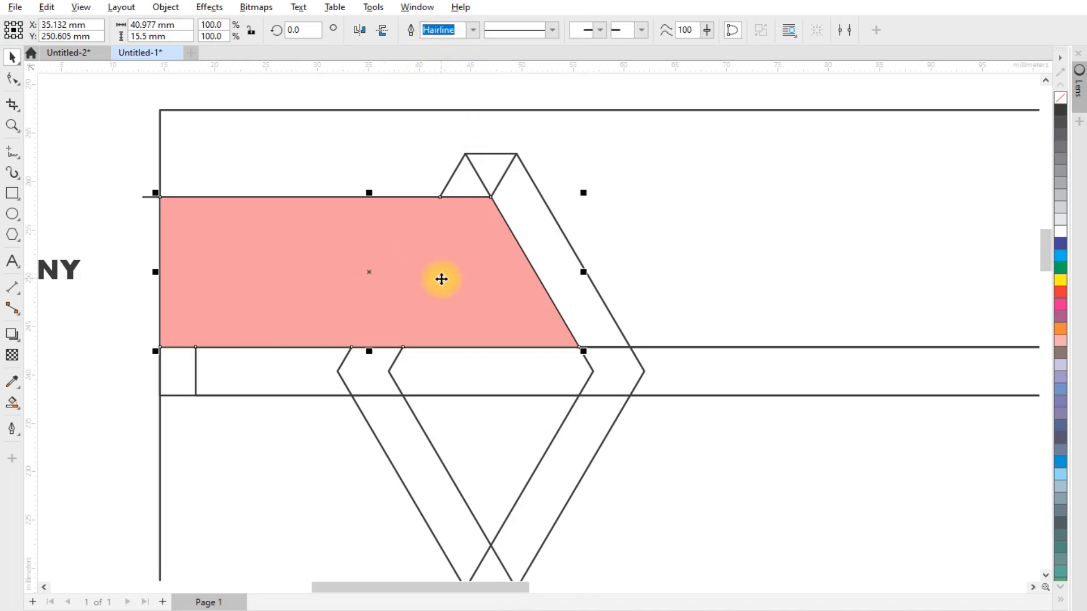
click(1060, 106)
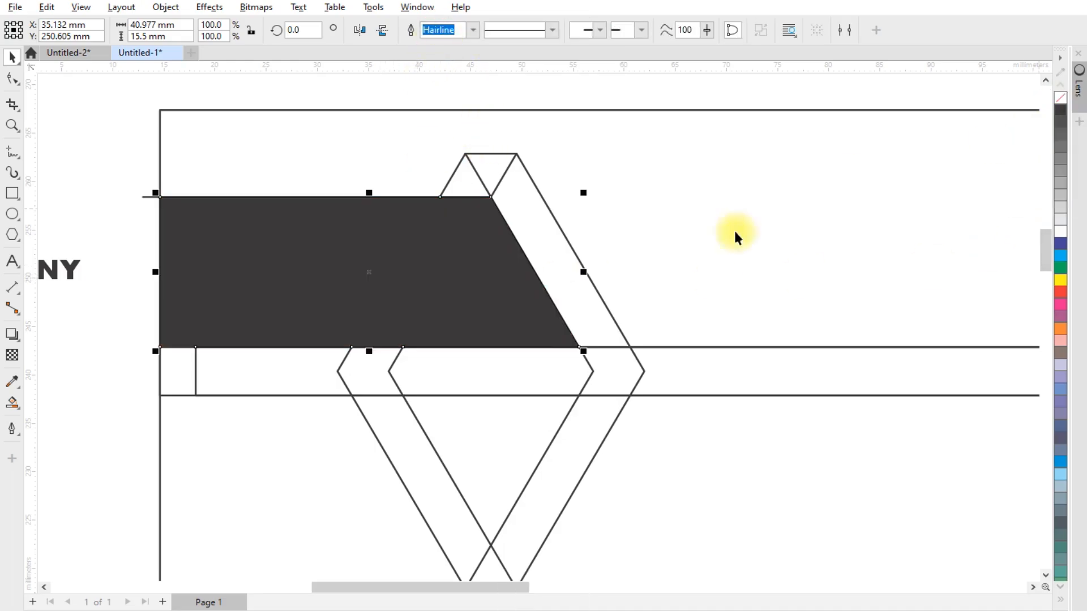
click(146, 151)
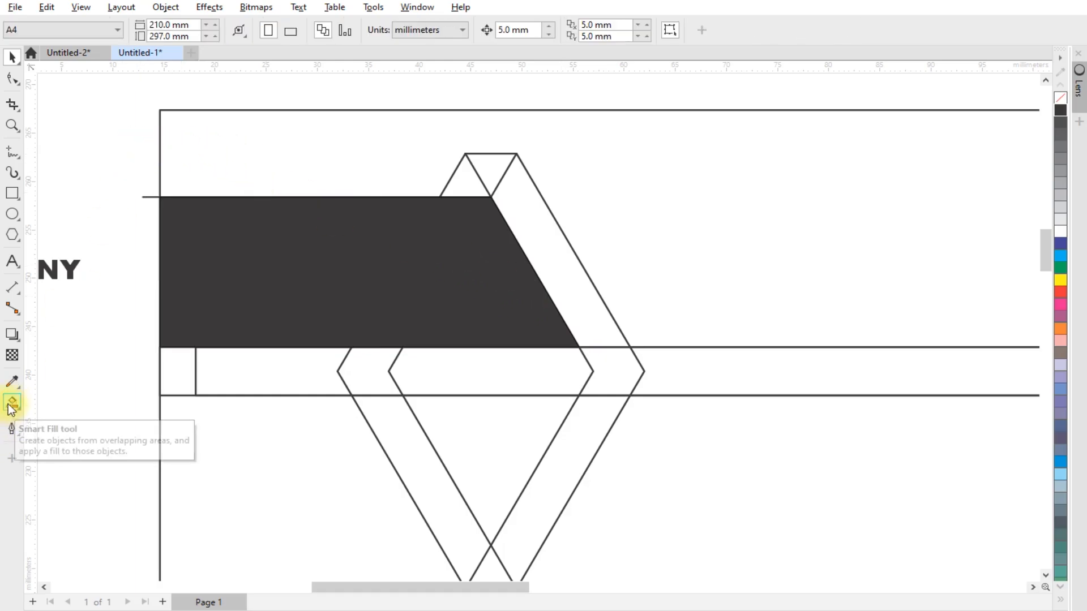
Step: Smart-fill the two small triangles at the diamonds' peaks and the slanted band running down to the strip
click(11, 404)
click(78, 421)
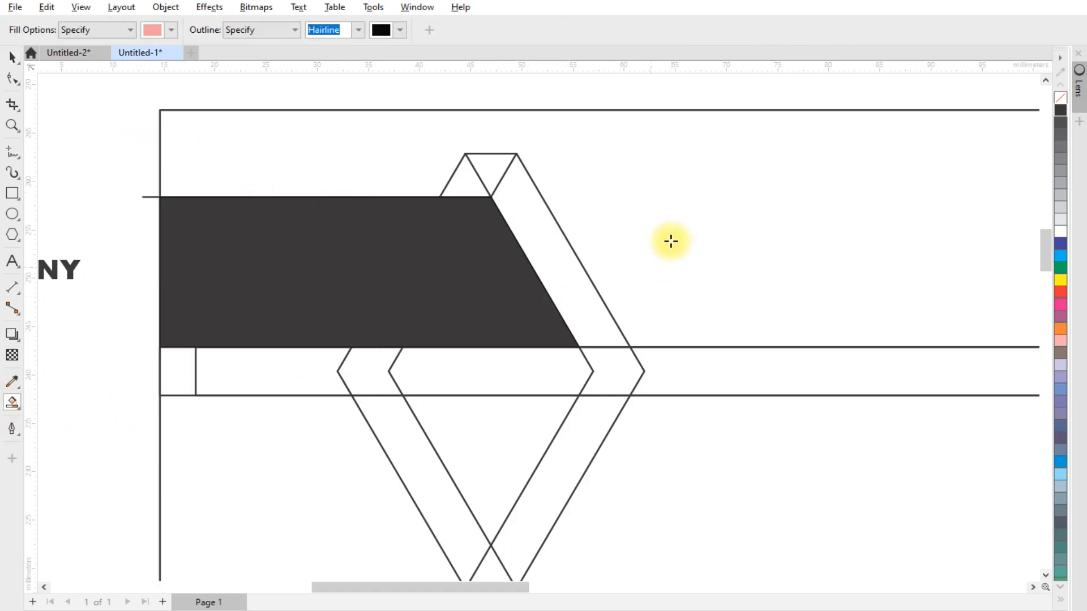
click(465, 184)
click(493, 170)
click(516, 202)
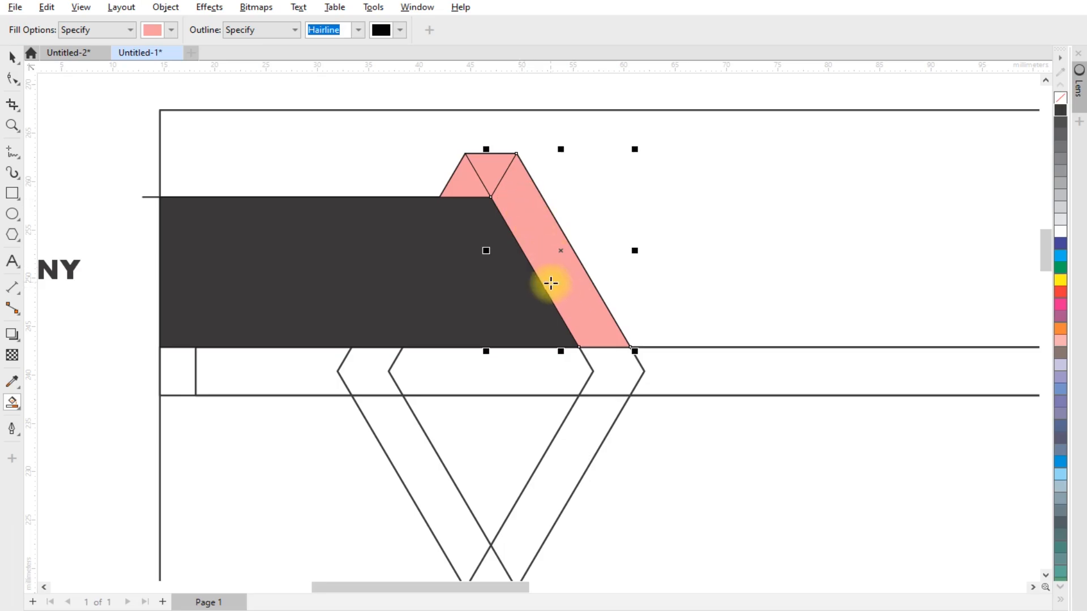
Step: Weld the inverted peak triangle to the slanted band and fill the combined shape with red
click(12, 56)
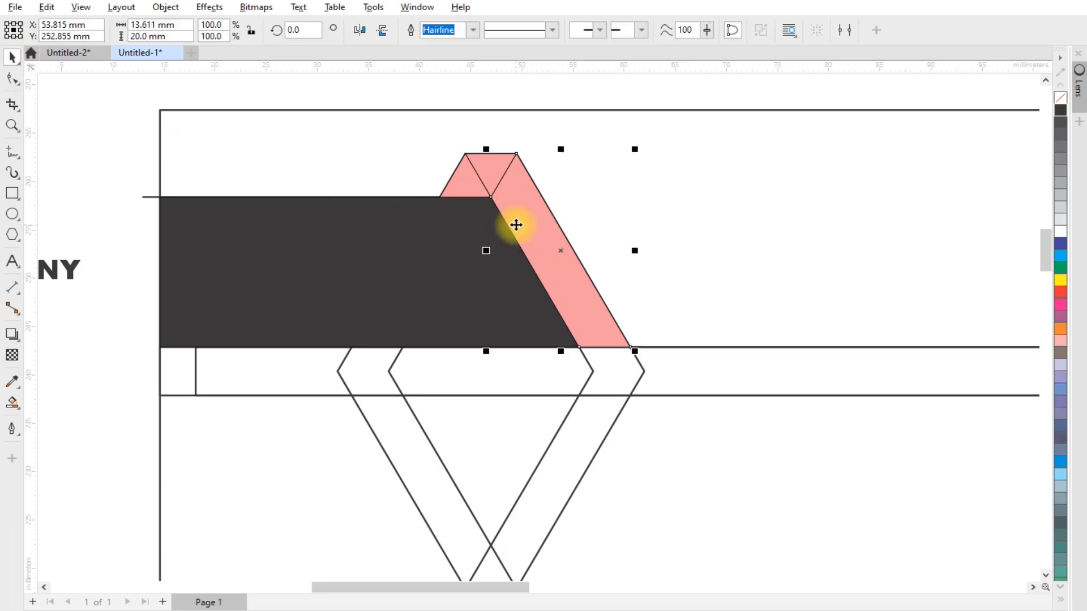
shift+click(482, 161)
click(440, 29)
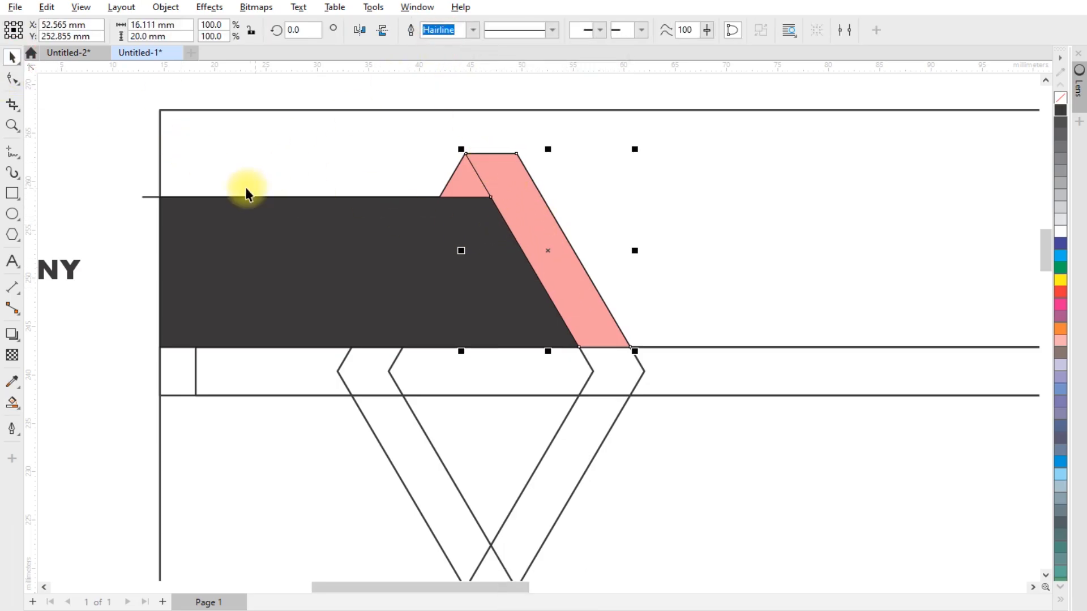
click(1060, 292)
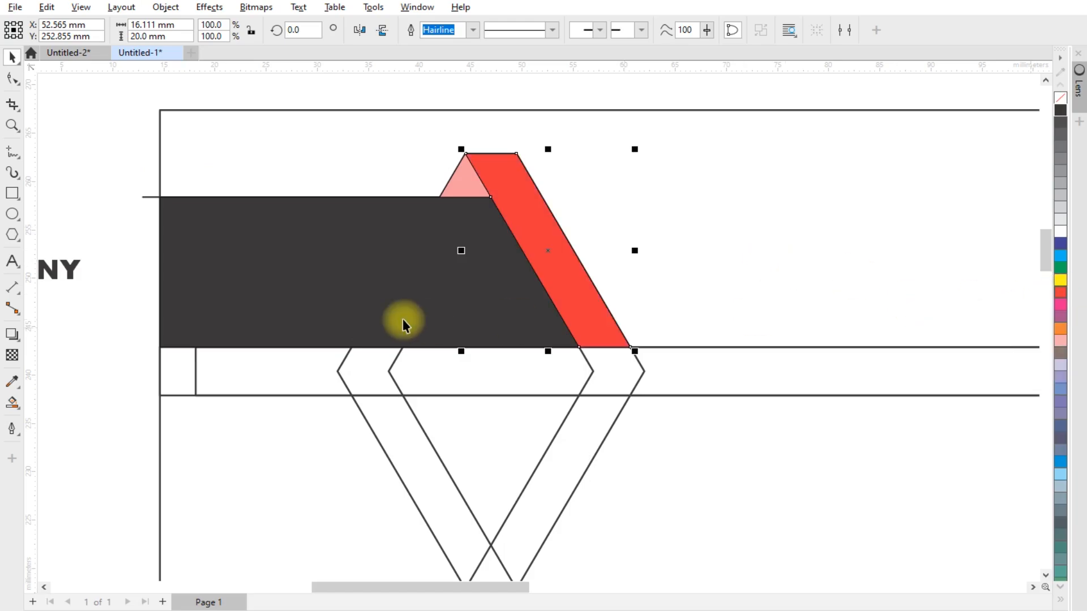
Step: Fill the remaining small pink triangle beside the red band with a darker shade of red
click(461, 180)
scroll(465, 170, up, 2)
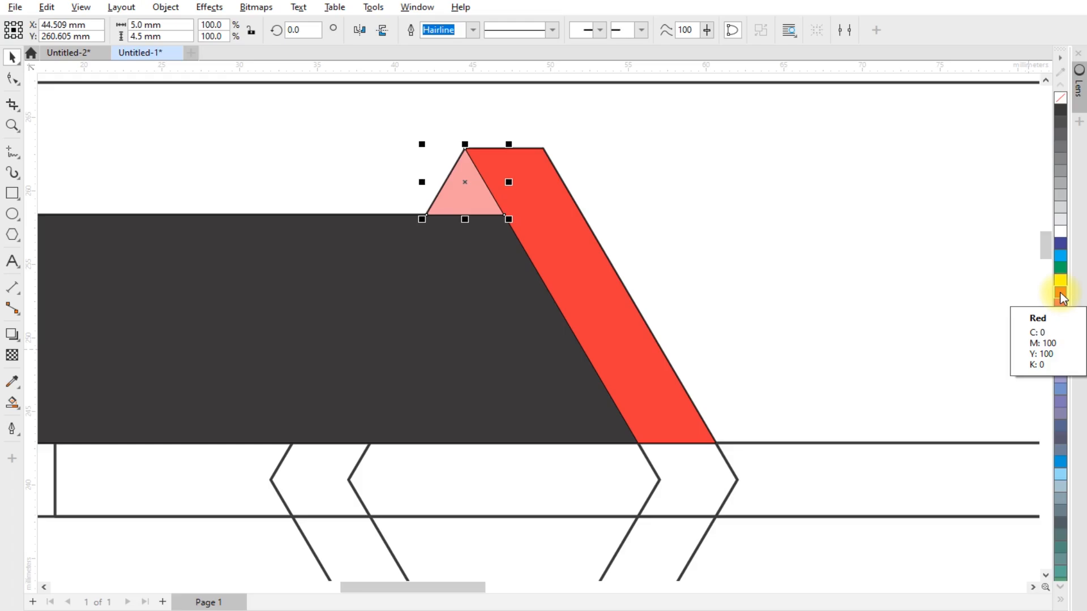
drag(1061, 293, 1046, 322)
scroll(590, 256, down, 2)
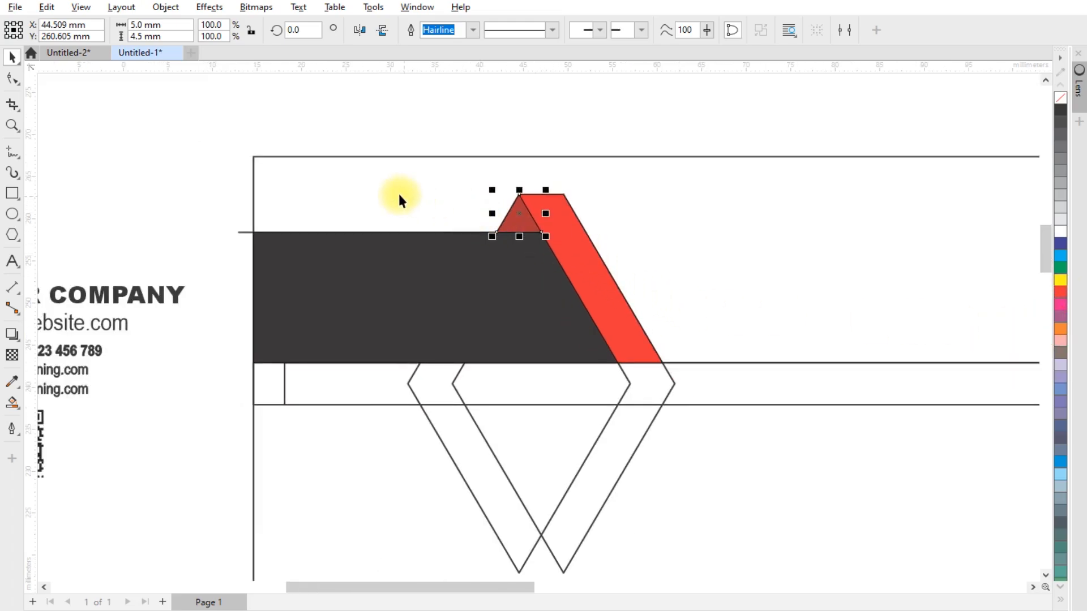
scroll(504, 253, down, 2)
scroll(504, 252, up, 3)
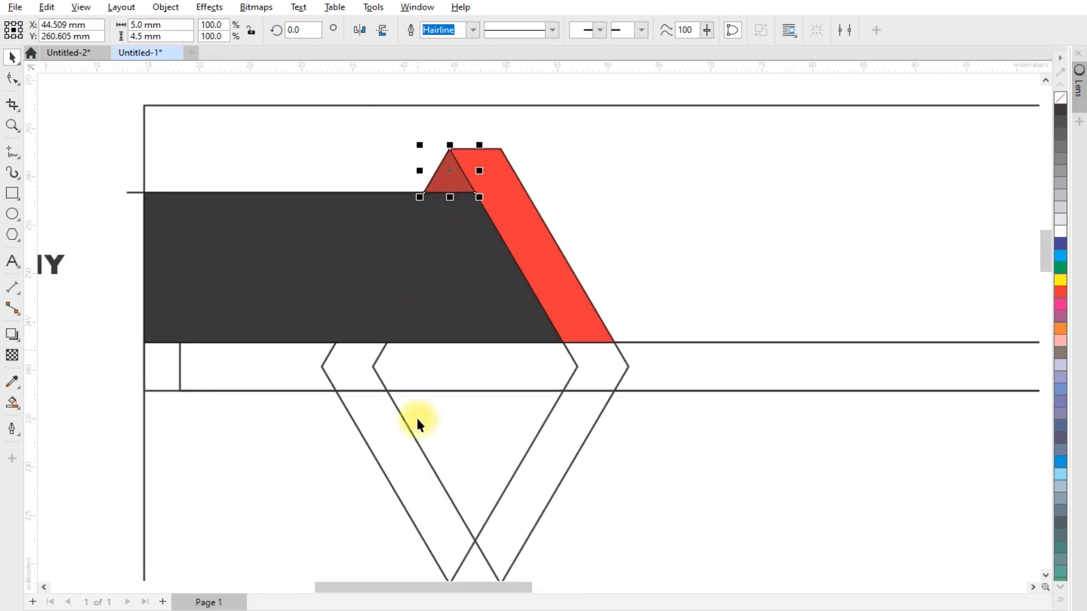
scroll(498, 329, down, 2)
scroll(246, 320, up, 3)
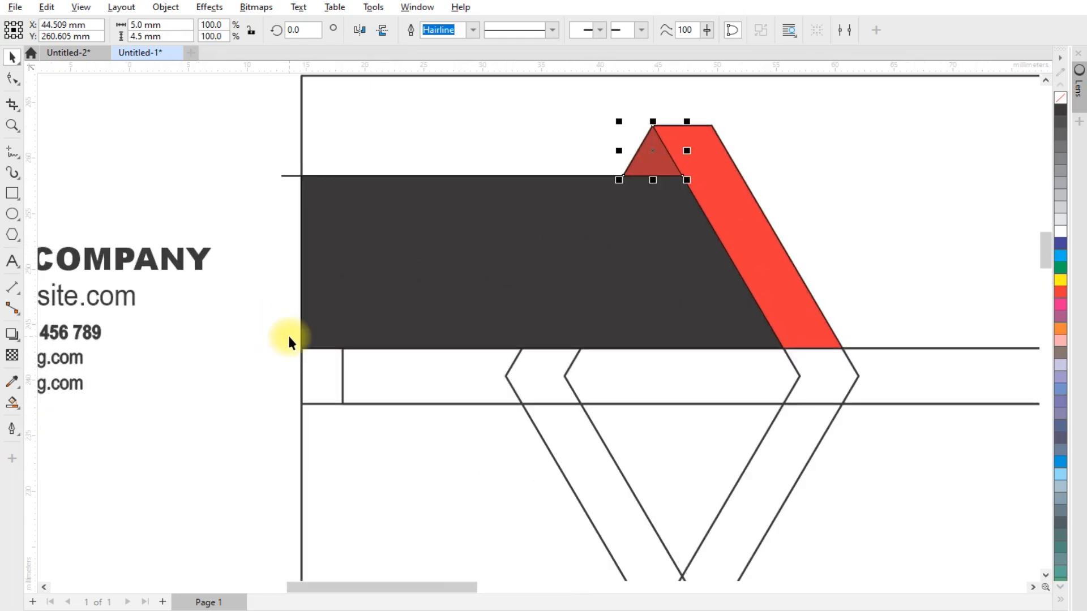
Step: Draw a horizontal line about 5 mm long outside the card's left edge and align it vertically with the centre of the card rectangle
click(12, 151)
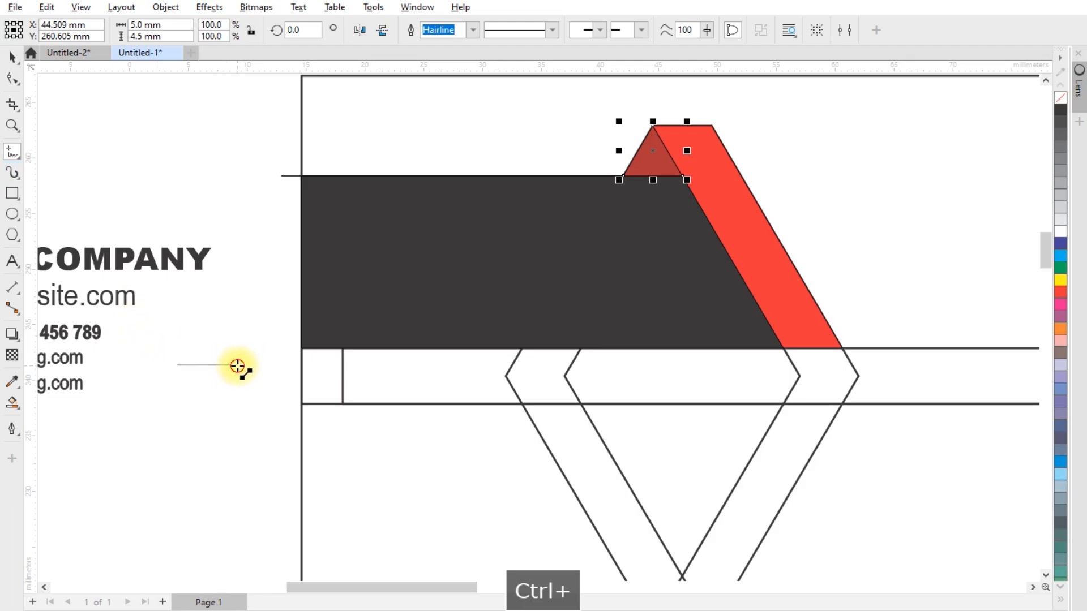
ctrl+click(238, 365)
click(12, 56)
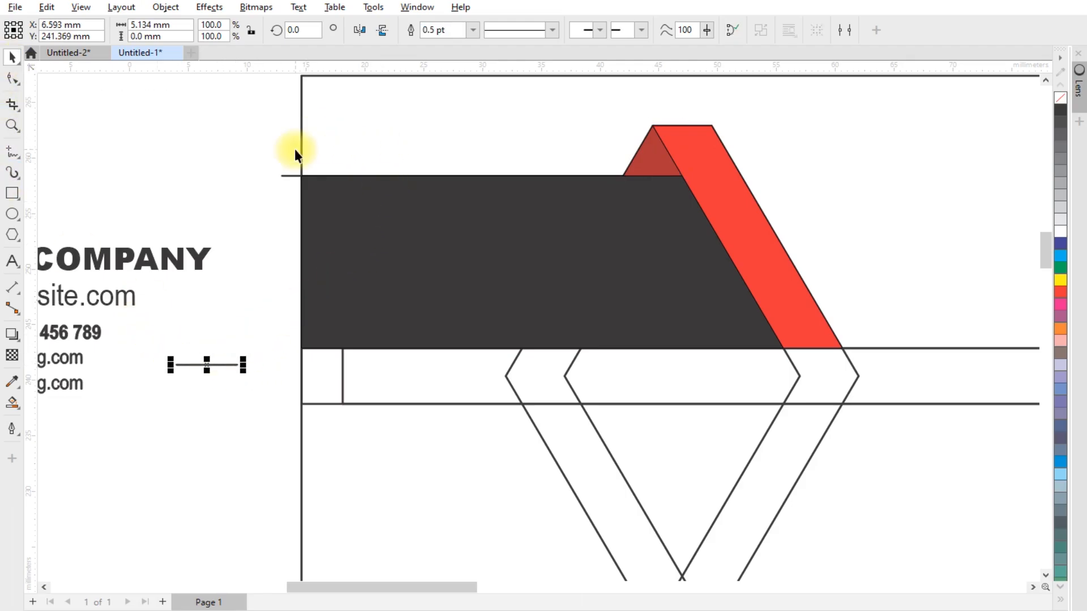
scroll(294, 148, down, 1)
shift+click(357, 124)
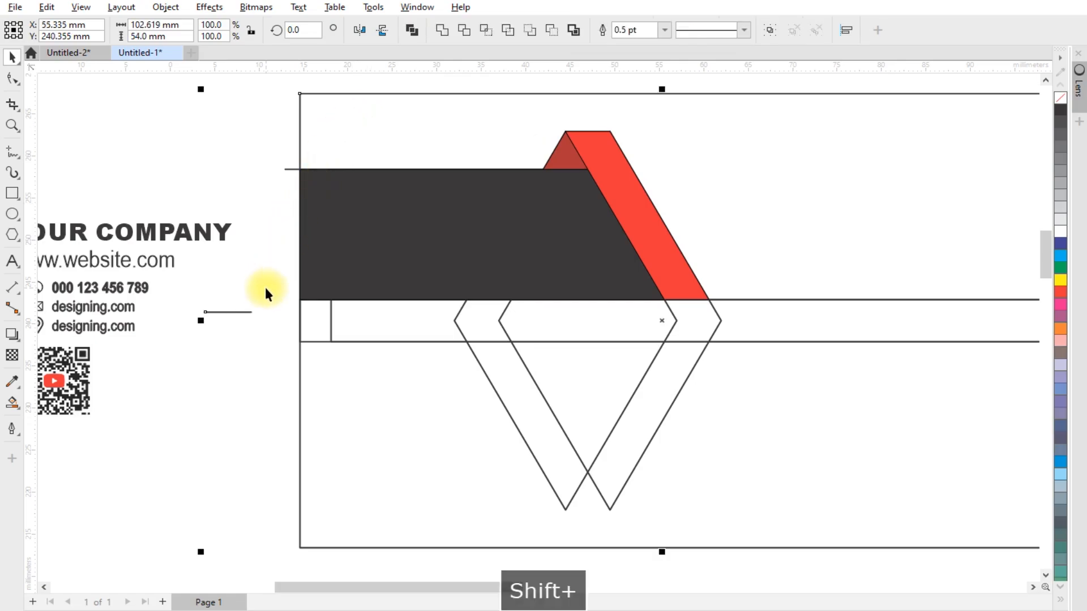
key(e)
scroll(226, 320, up, 1)
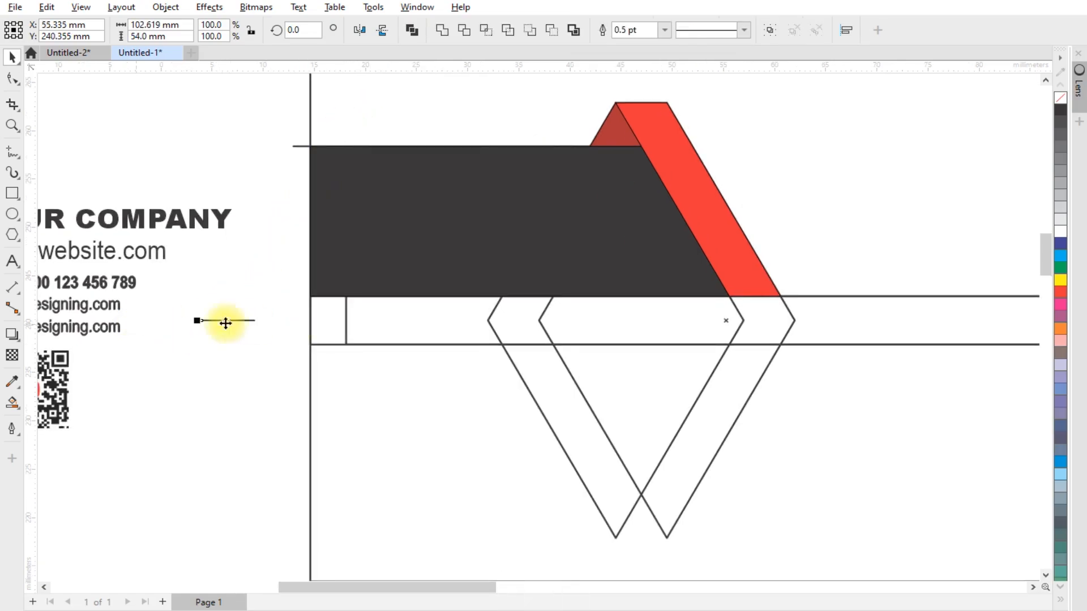
scroll(211, 348, down, 2)
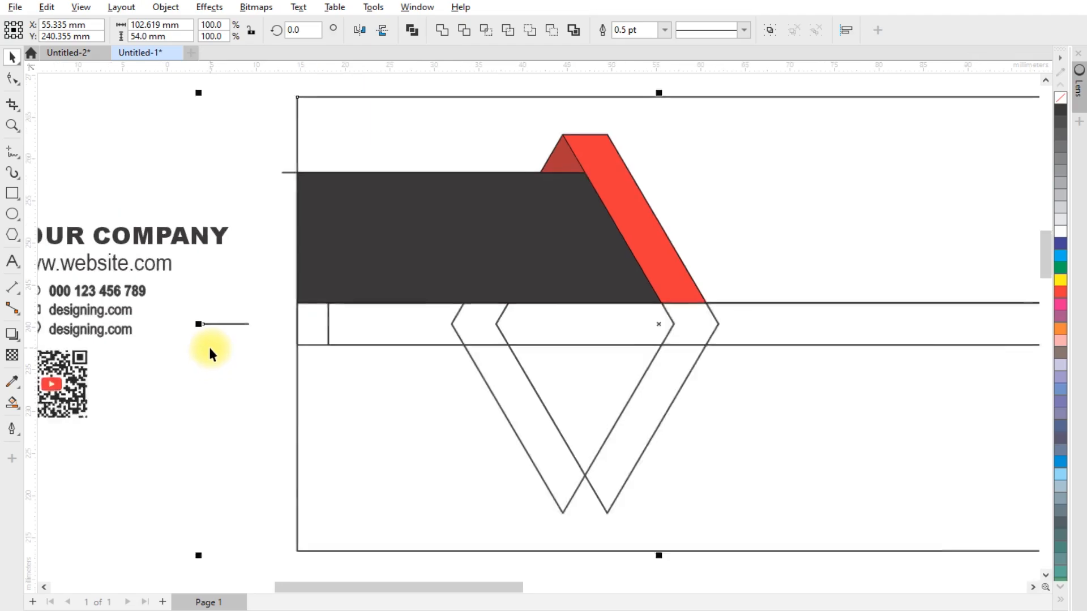
Step: Mirror a copy of the black and red ribbon shapes below the central strip, including the short helper line in the mirrored selection
click(191, 184)
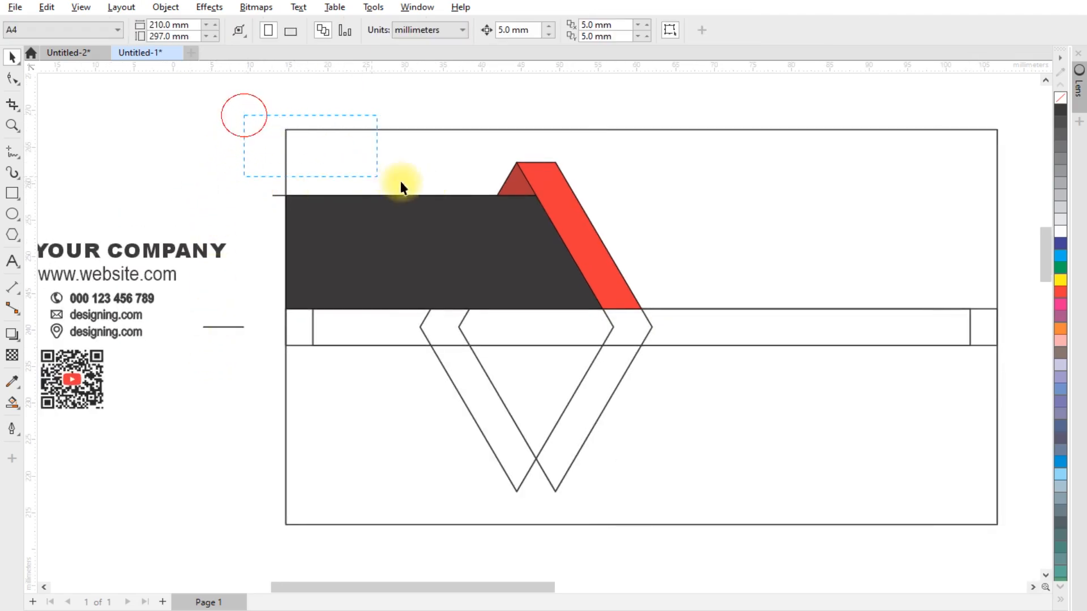
drag(401, 187, 678, 340)
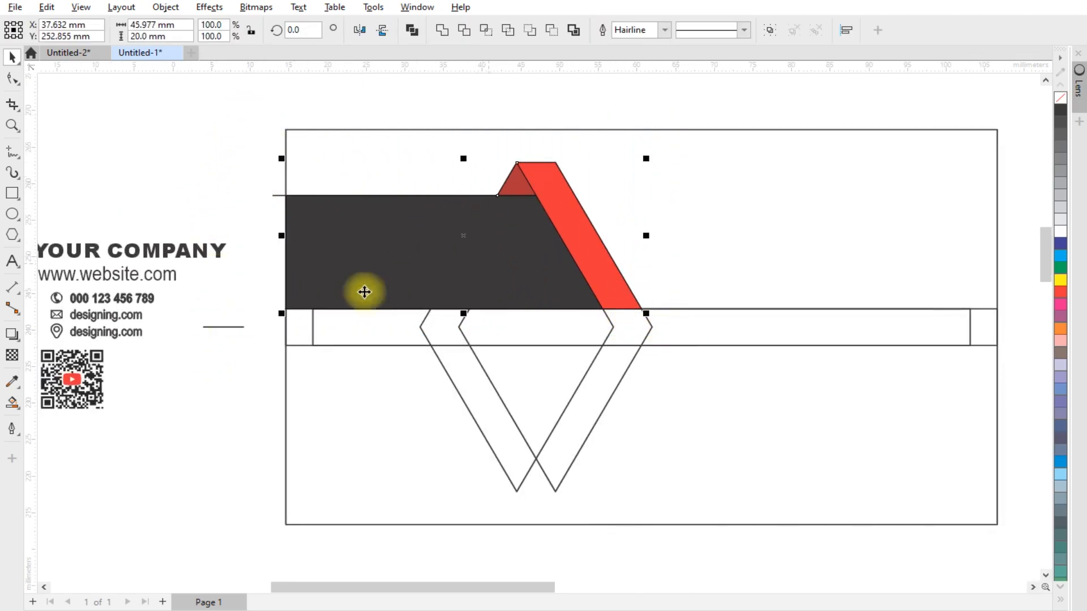
shift+click(222, 328)
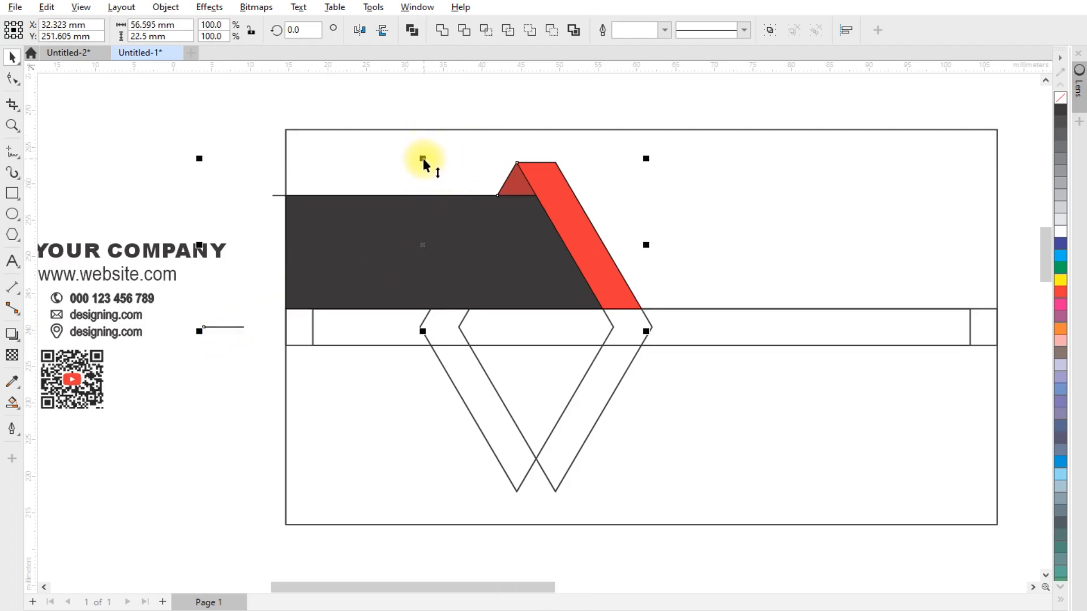
drag(423, 159, 432, 387)
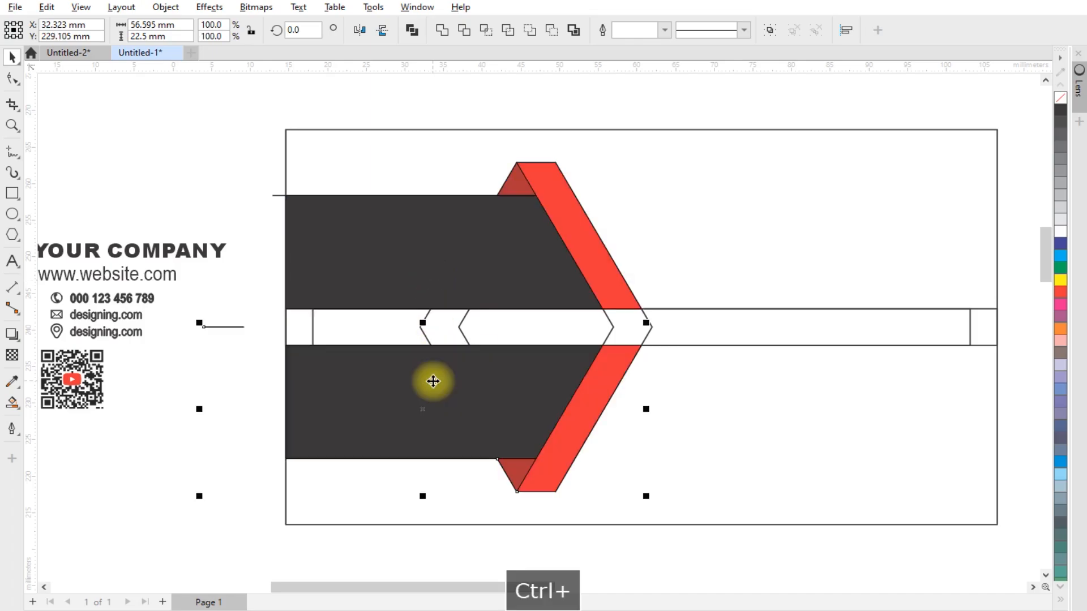
scroll(449, 364, up, 2)
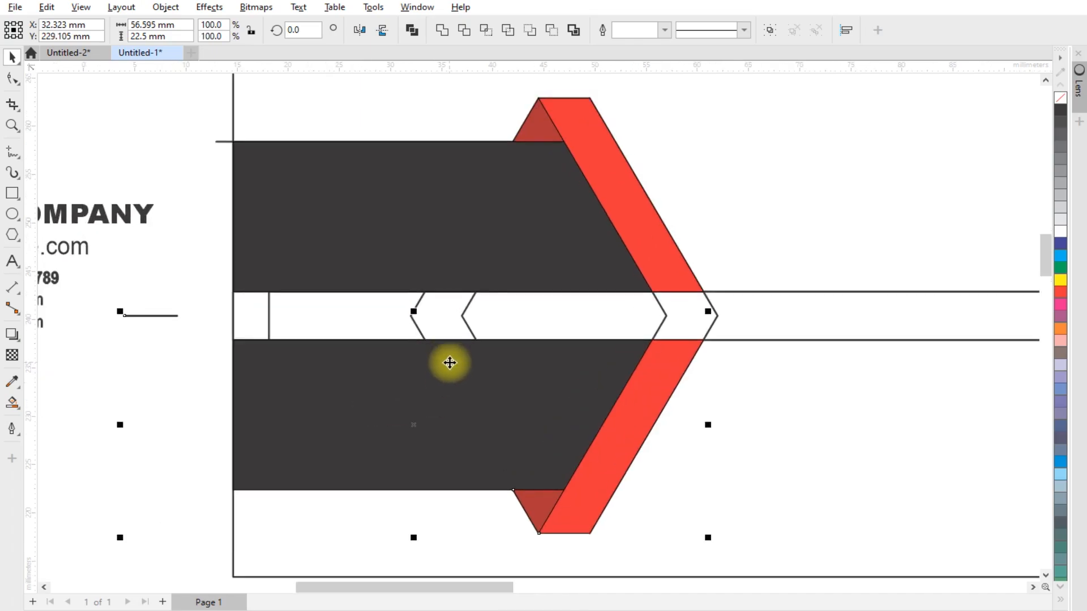
scroll(448, 363, down, 2)
Step: Delete the helper line outside the card's left edge and the leftover diamond and line construction outlines
drag(168, 325, 260, 345)
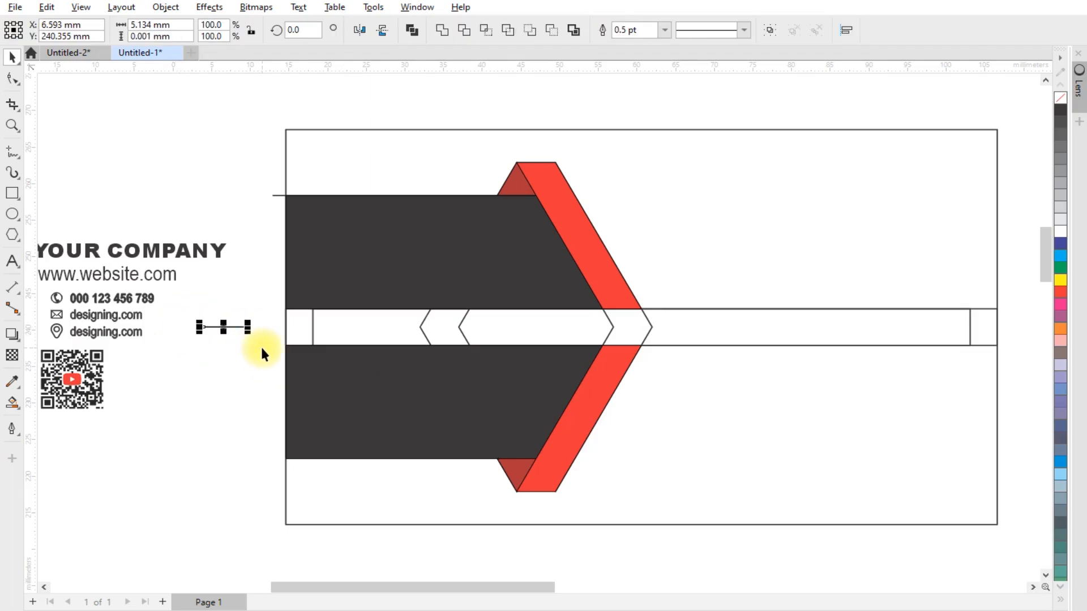
key(Delete)
scroll(478, 337, up, 2)
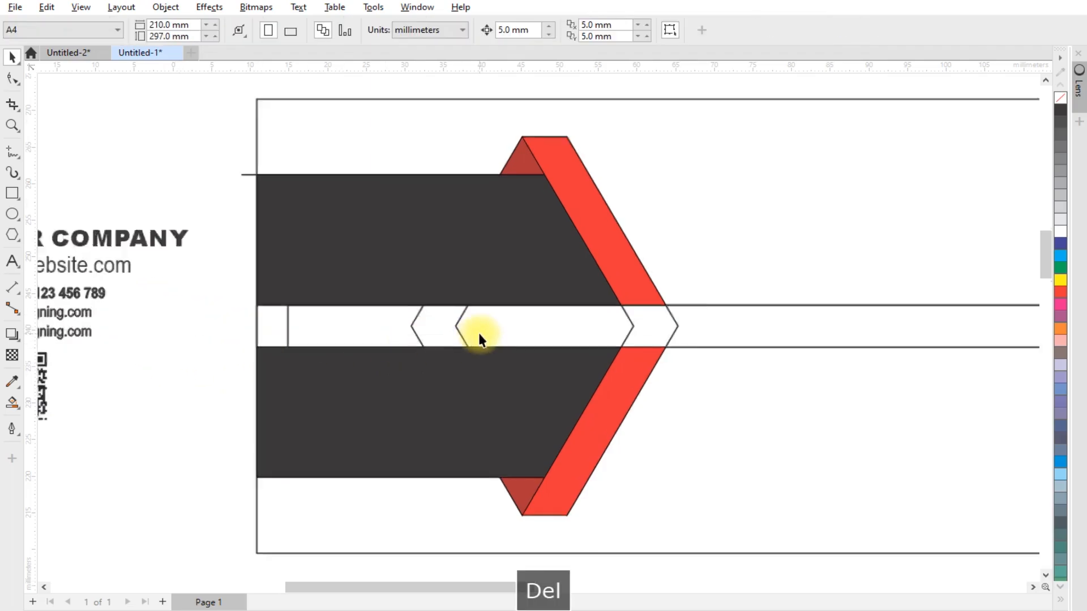
scroll(455, 324, down, 2)
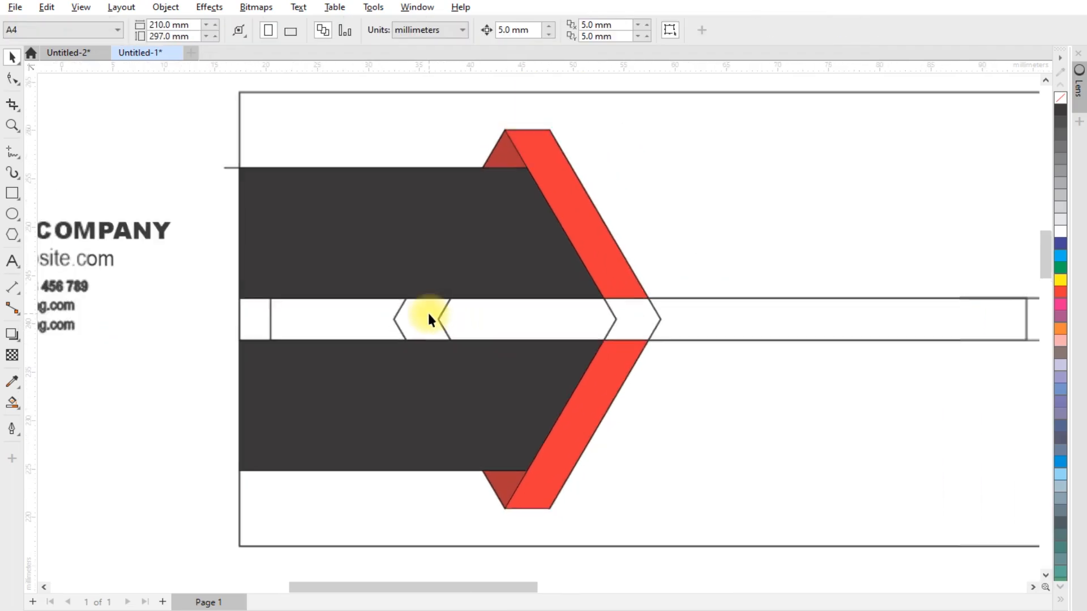
click(229, 168)
key(Delete)
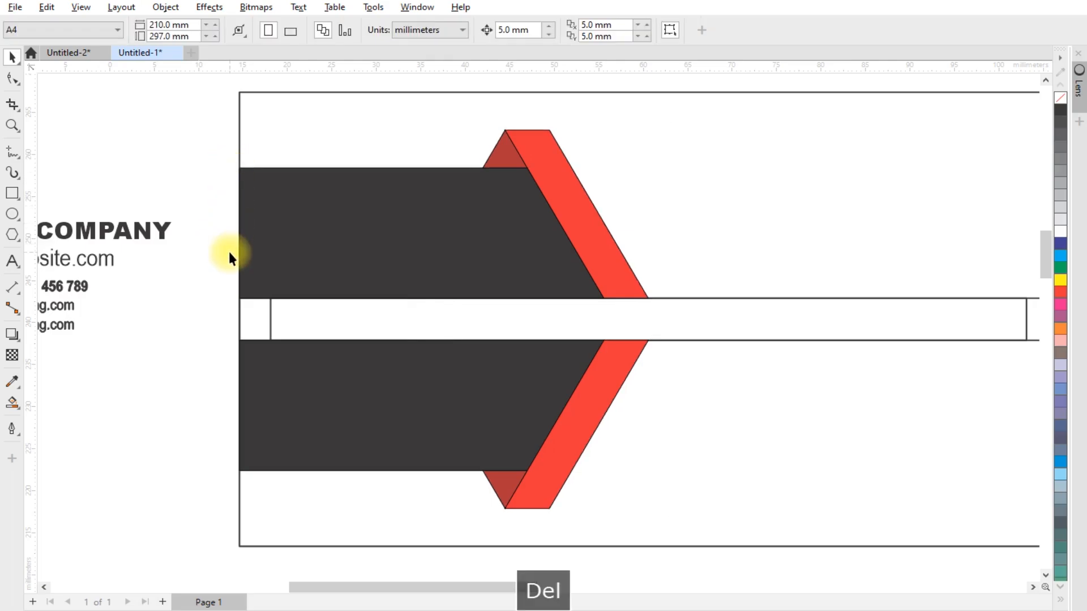
scroll(227, 260, down, 2)
scroll(552, 299, up, 2)
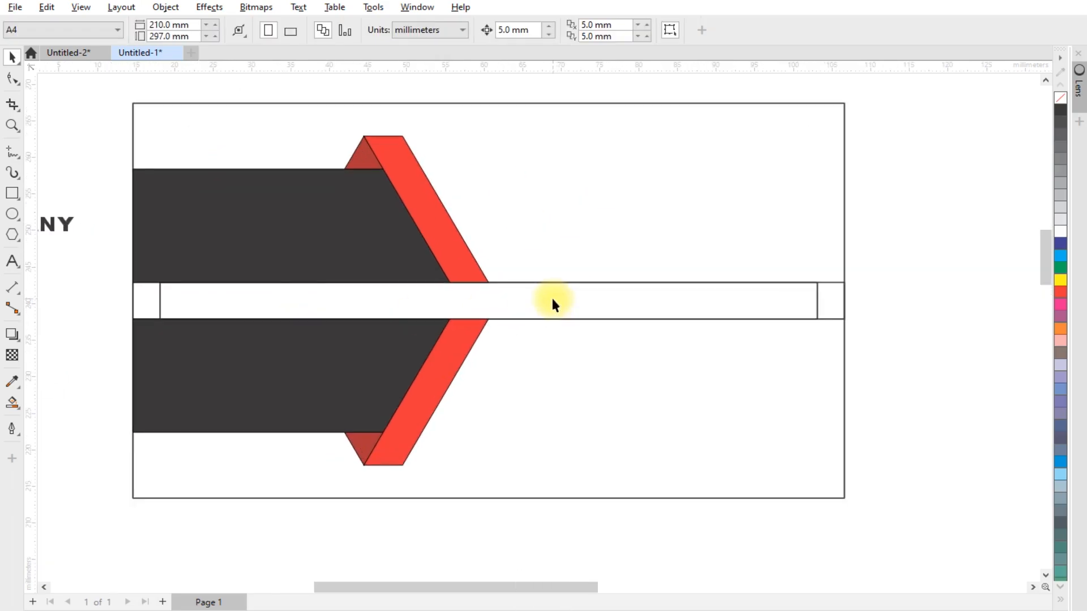
Step: Fill the 92 mm central strip with red and the 85 mm strip inside it with dark grey
click(832, 298)
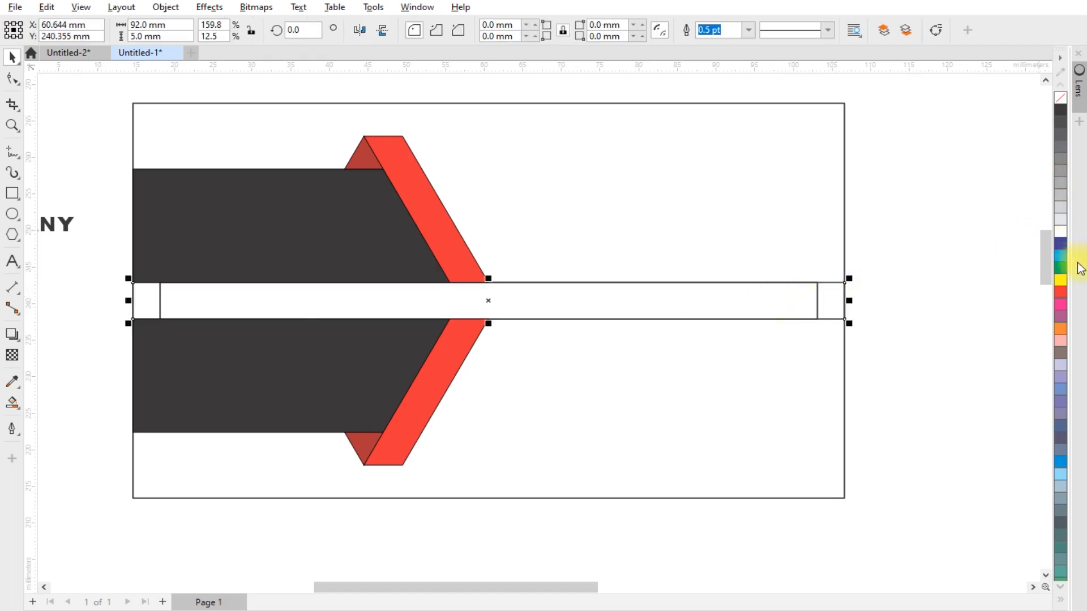
click(1058, 295)
click(751, 300)
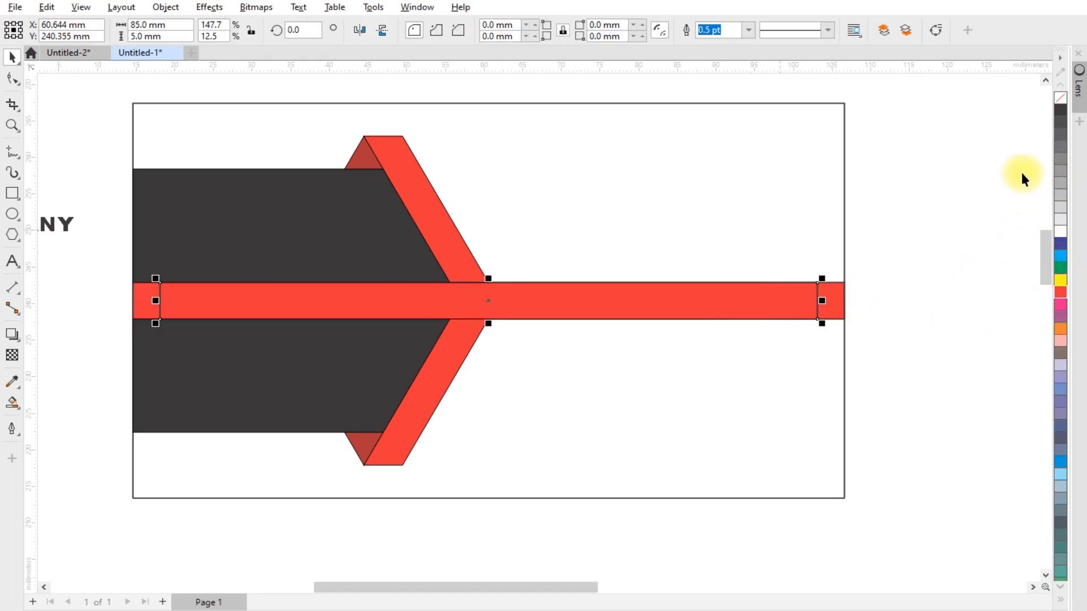
click(1061, 135)
click(928, 190)
scroll(583, 270, down, 3)
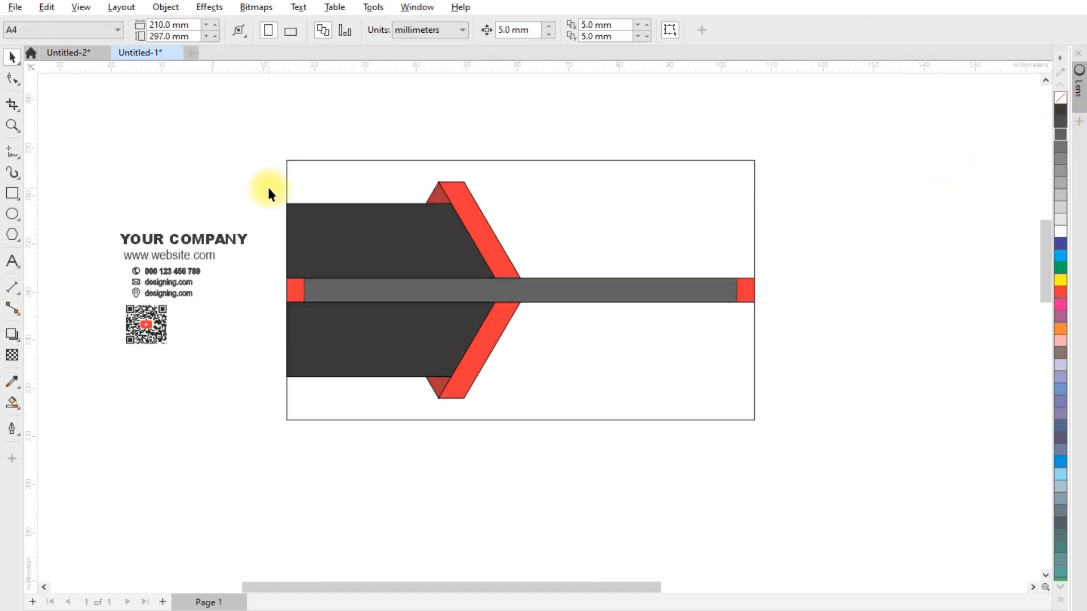
Step: Remove the outlines from all ribbon and strip shapes inside the card rectangle
scroll(269, 173, up, 2)
drag(271, 157, 780, 383)
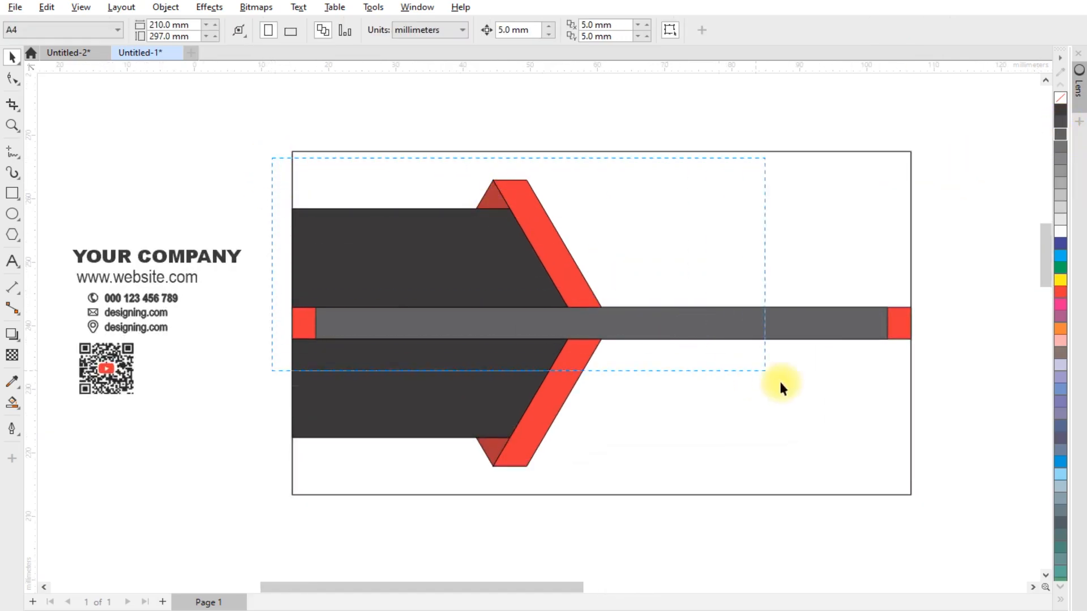
drag(937, 522, 936, 521)
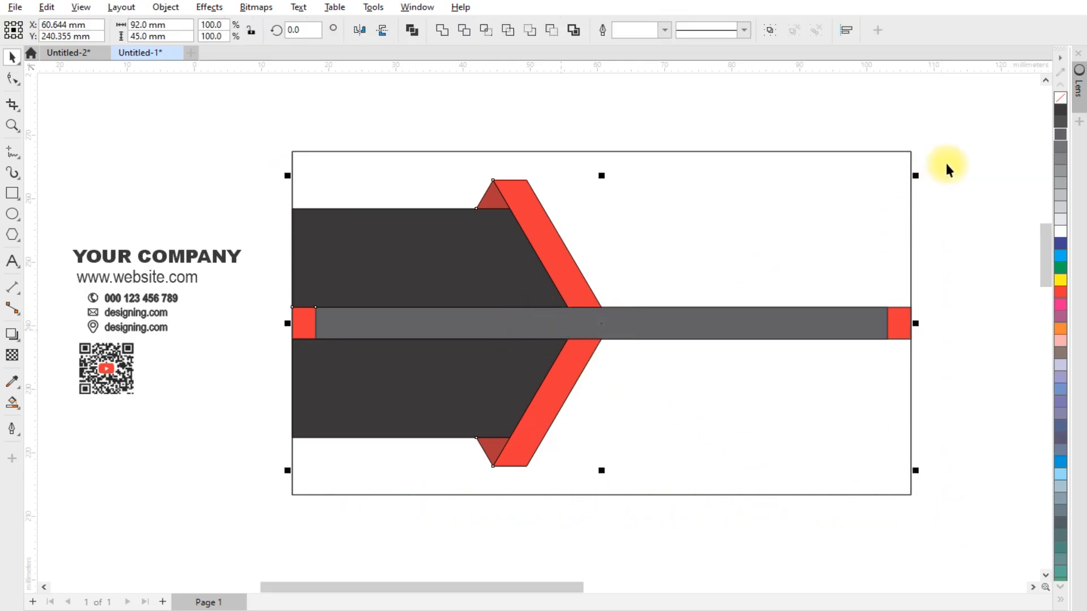
right_click(1061, 102)
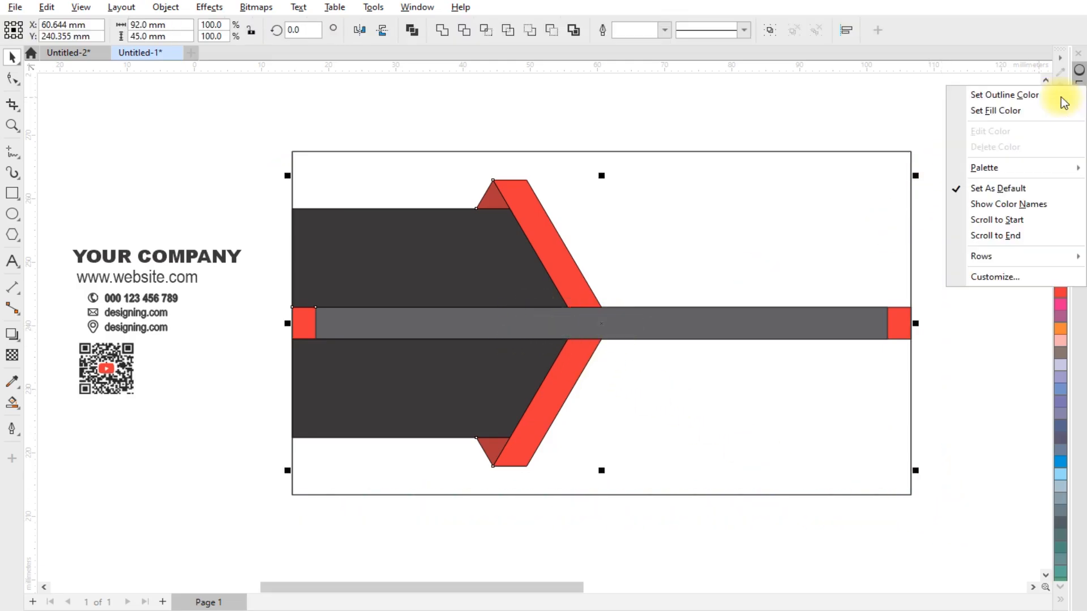
click(990, 95)
scroll(516, 281, down, 1)
scroll(519, 282, up, 2)
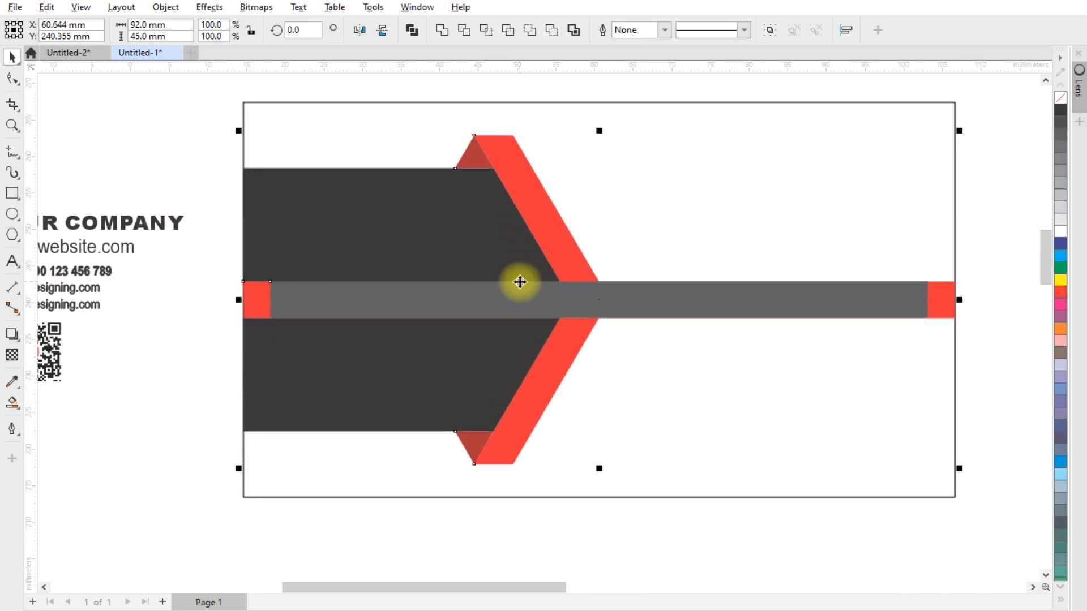
click(182, 176)
Step: Move the "YOUR COMPANY" text onto the left half of the grey strip, bring it to the front and colour it white
drag(204, 252, 296, 253)
scroll(220, 241, up, 1)
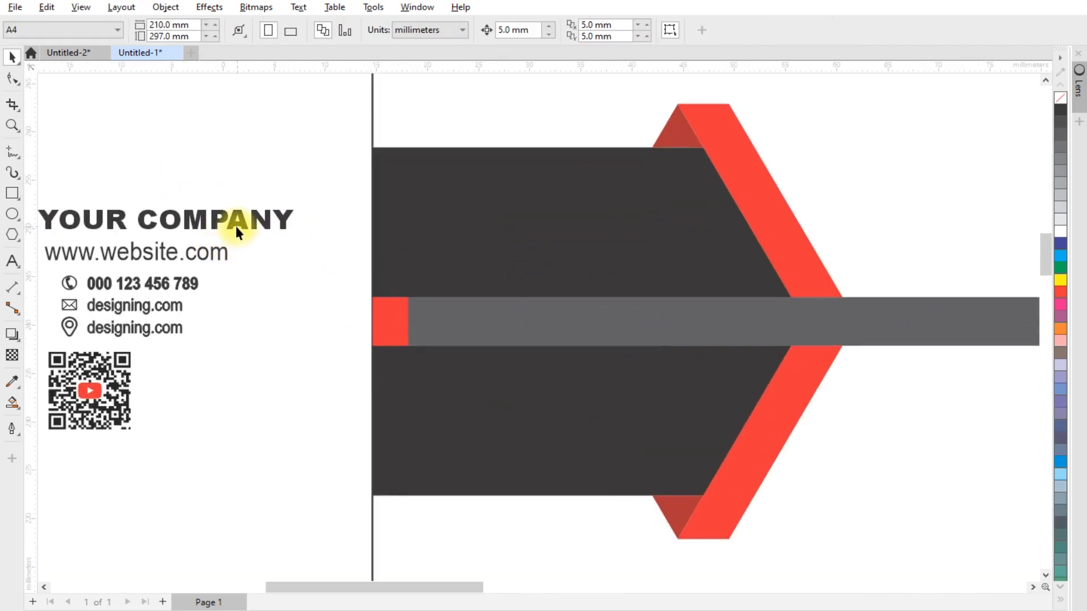
drag(240, 225, 669, 333)
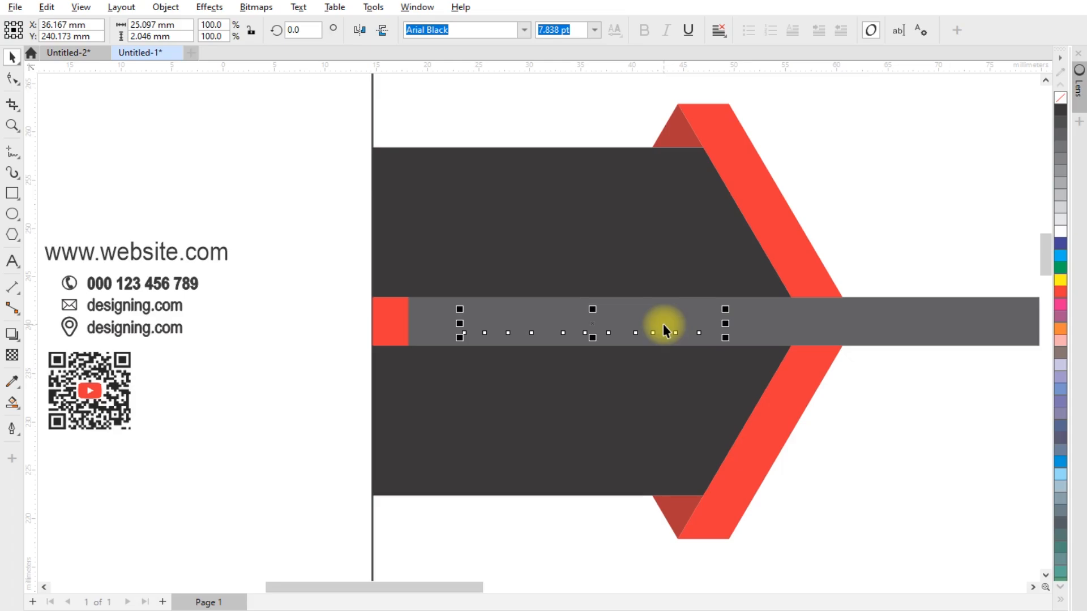
key(shift+Page_Up)
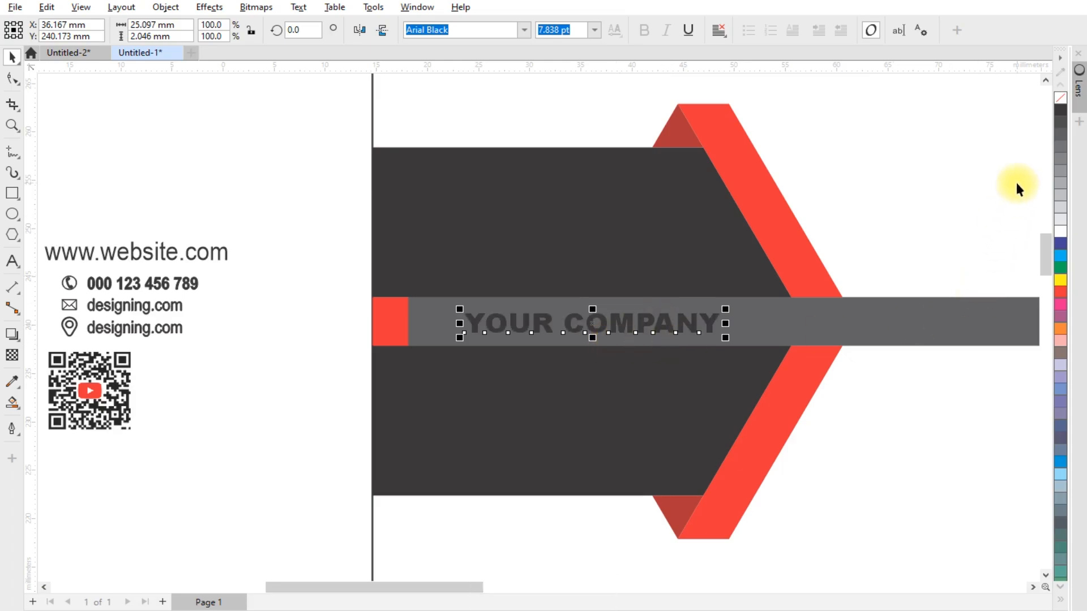
click(1061, 231)
Step: Centre the "YOUR COMPANY" text vertically in the grey strip and shift it about 2 mm towards the left red end block
scroll(702, 333, up, 1)
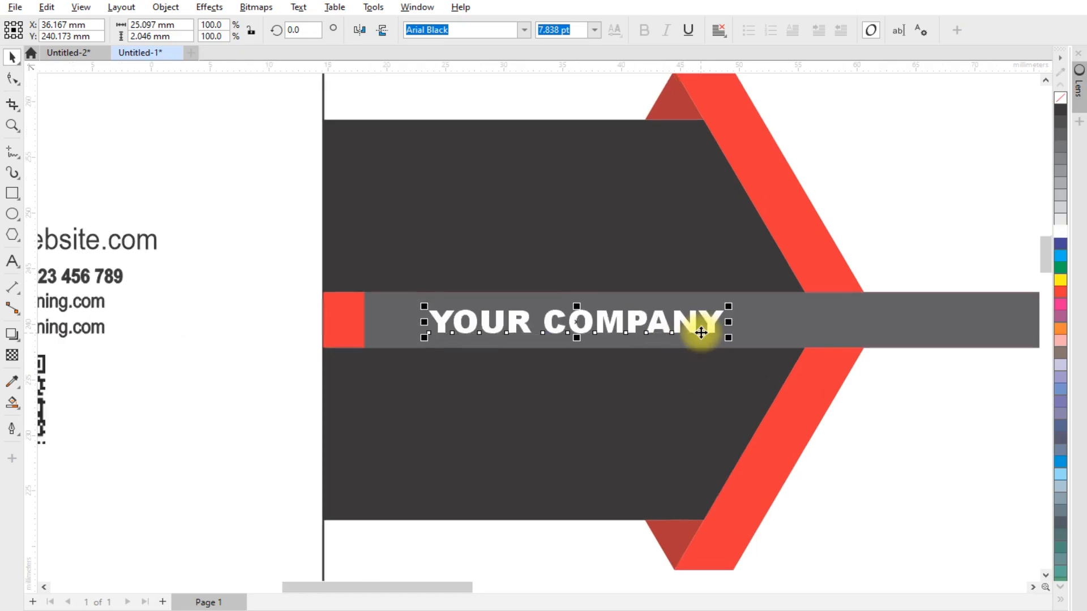
scroll(600, 318, right, 3)
shift+click(572, 301)
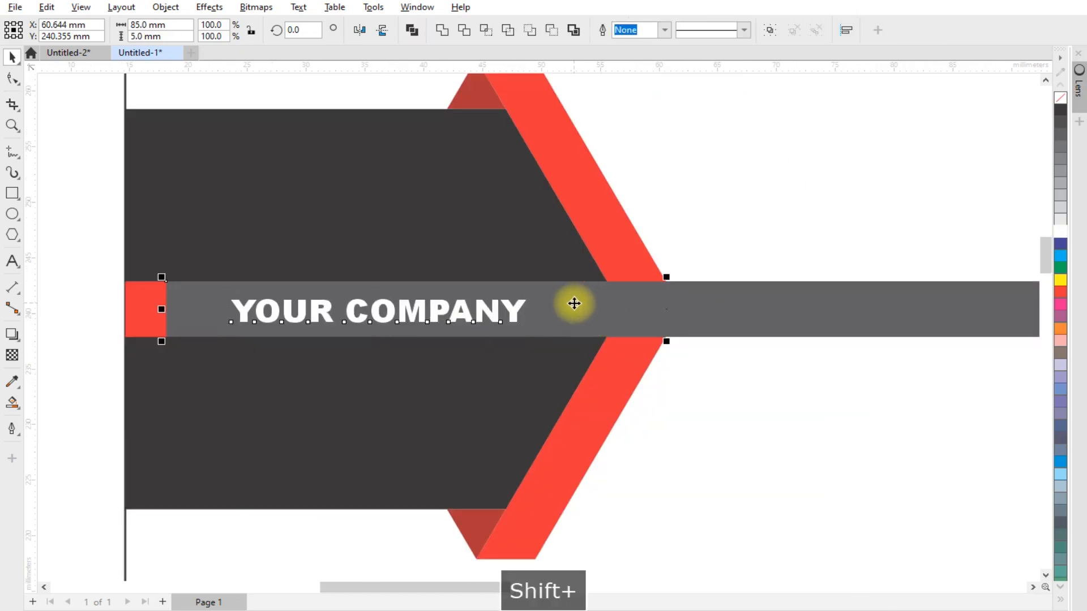
key(e)
scroll(572, 304, down, 1)
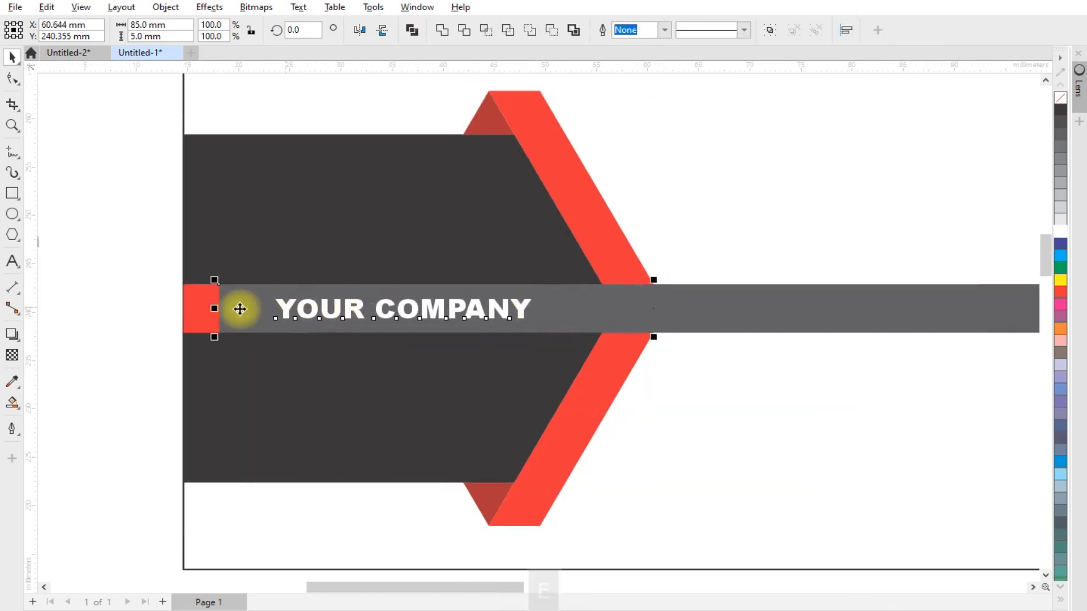
click(152, 300)
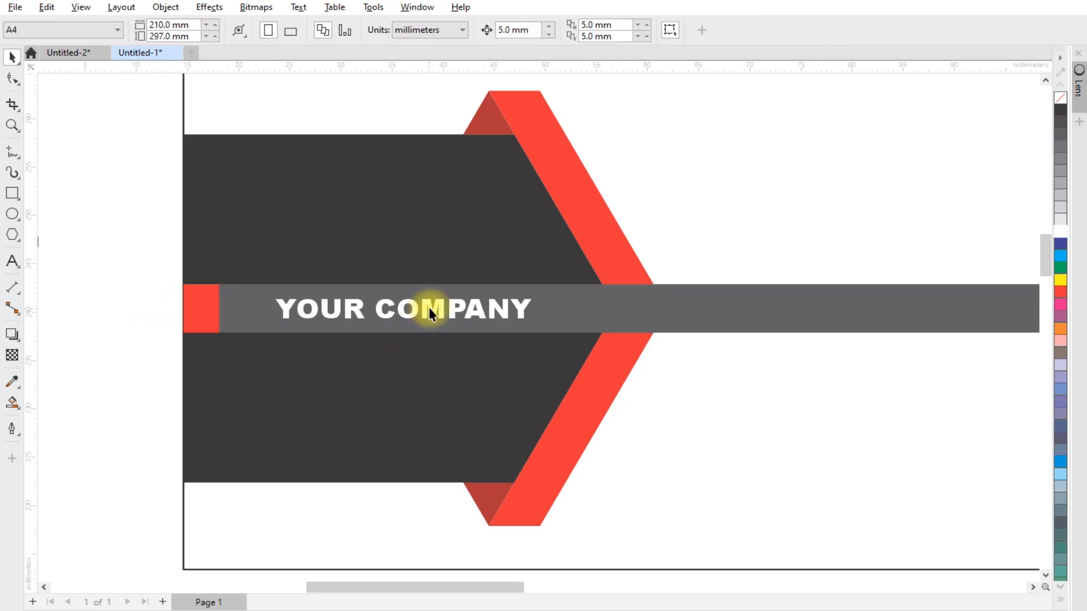
drag(430, 311, 400, 316)
scroll(443, 313, down, 1)
scroll(359, 315, up, 1)
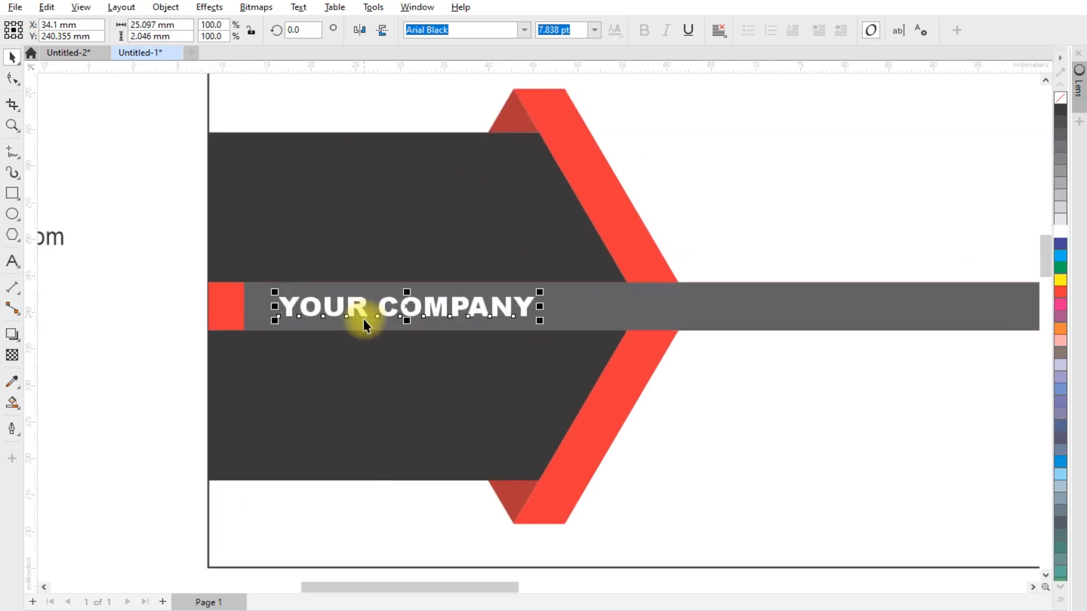
click(145, 363)
scroll(444, 328, down, 2)
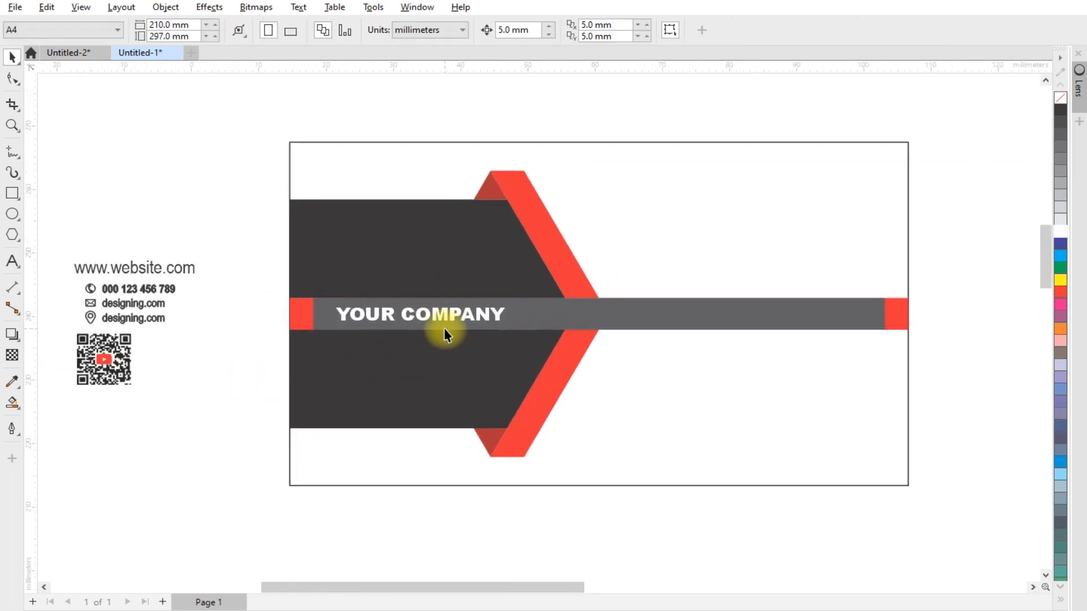
drag(215, 287, 671, 325)
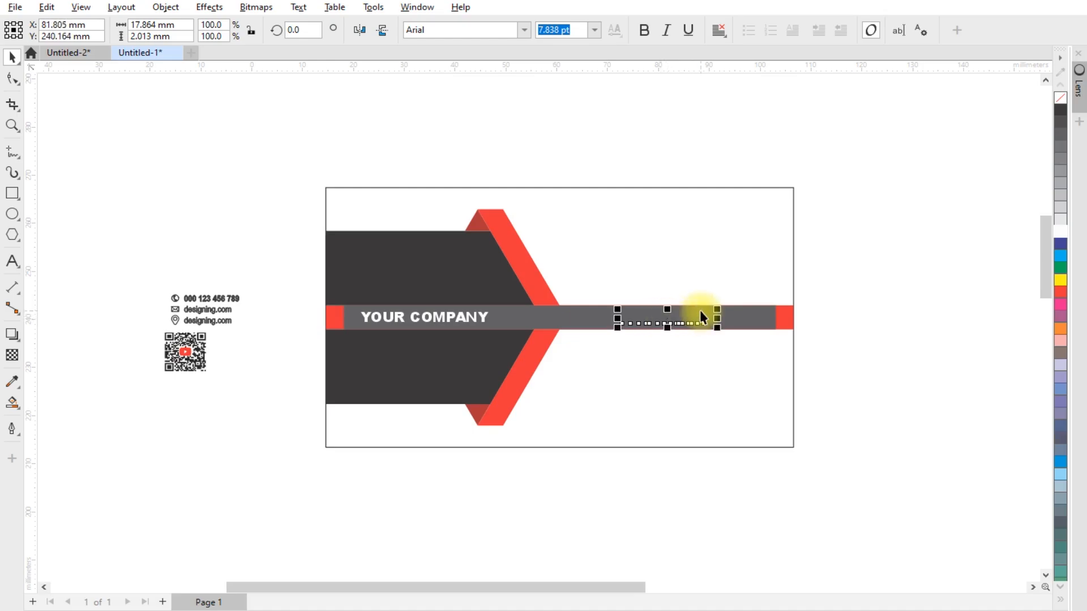
scroll(700, 310, up, 1)
key(shift+Page_Up)
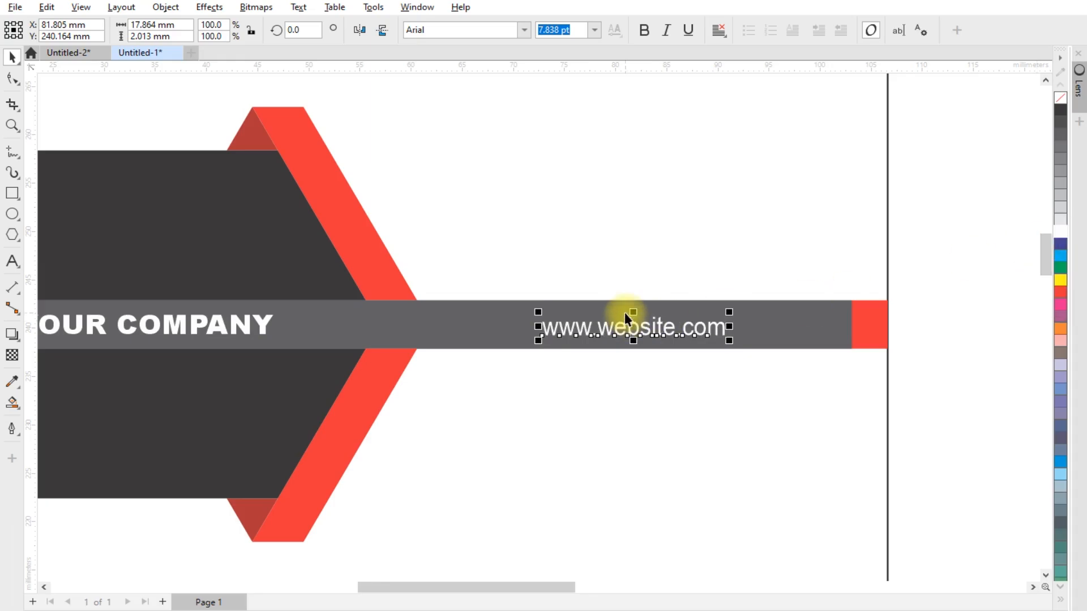
scroll(632, 314, up, 1)
click(644, 31)
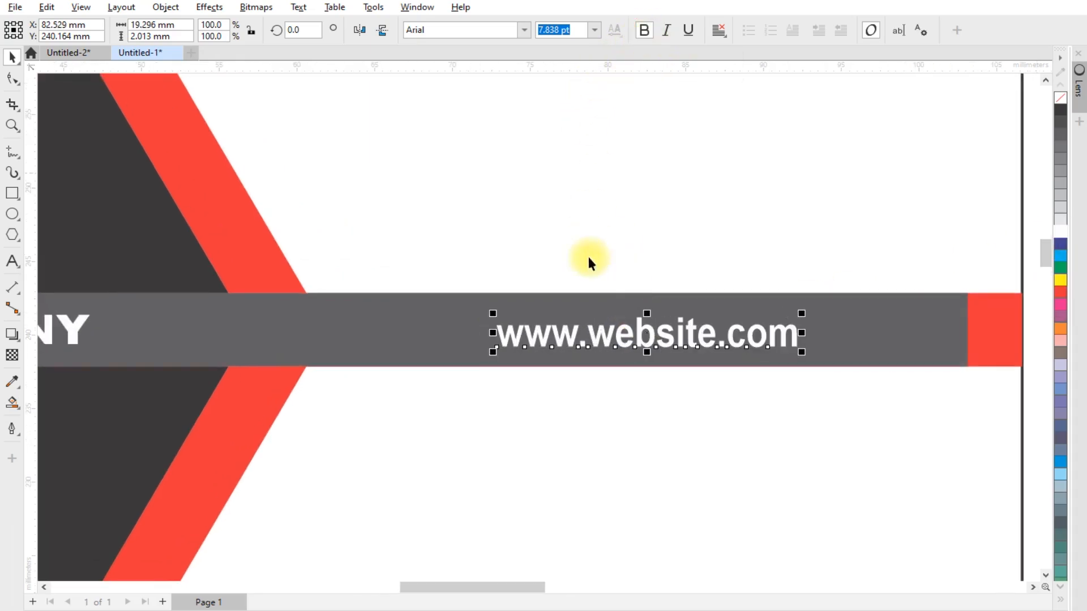
click(870, 322)
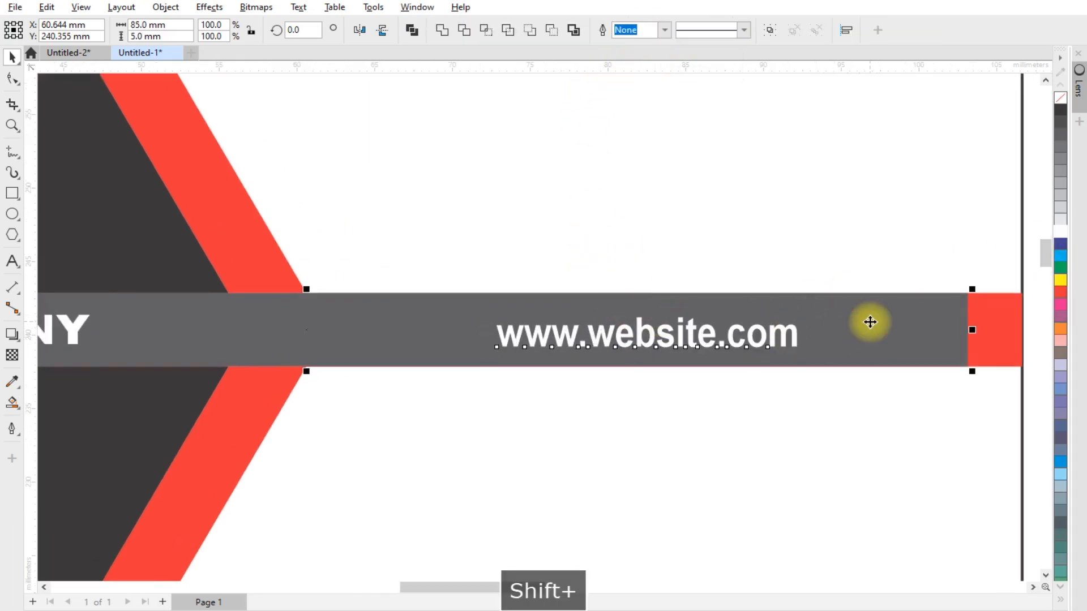
key(e)
scroll(471, 290, down, 2)
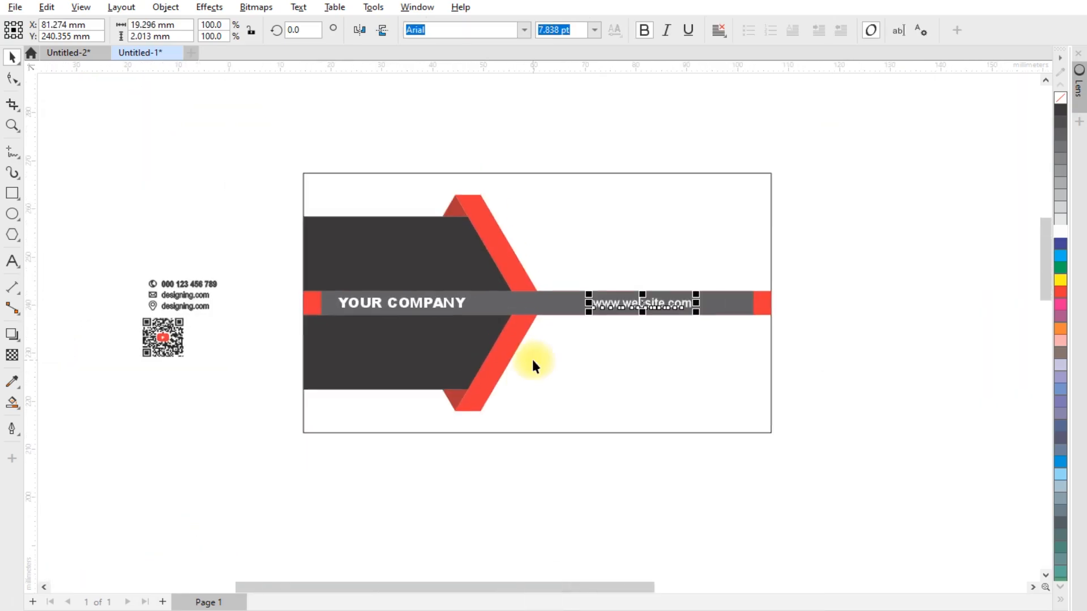
Step: Import the "work map 11122" image and place it at about 107 × 54 mm
click(678, 388)
scroll(601, 342, up, 1)
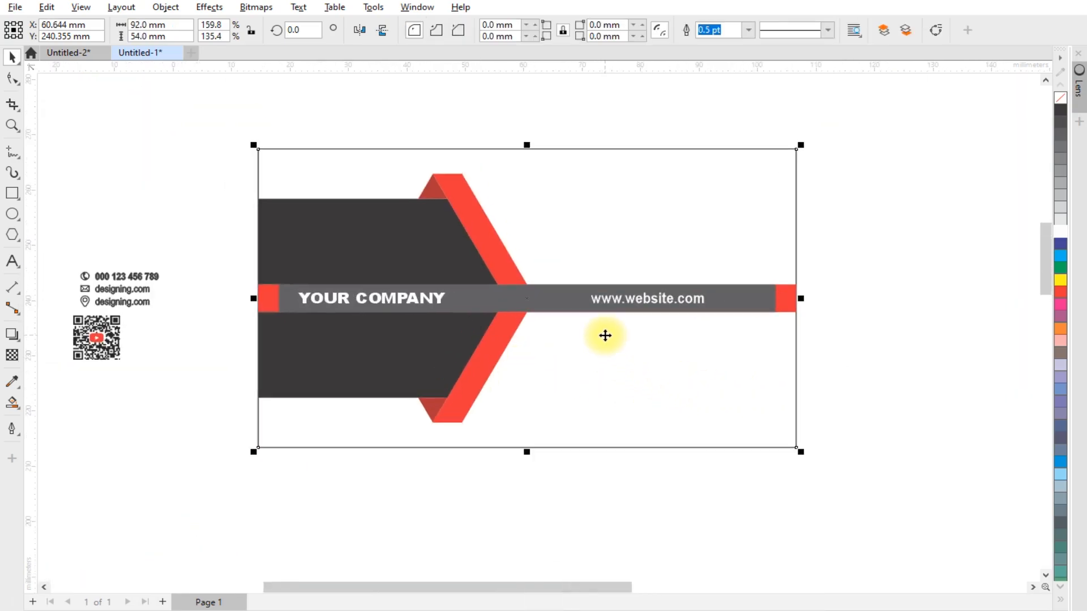
scroll(567, 276, down, 1)
scroll(567, 275, down, 1)
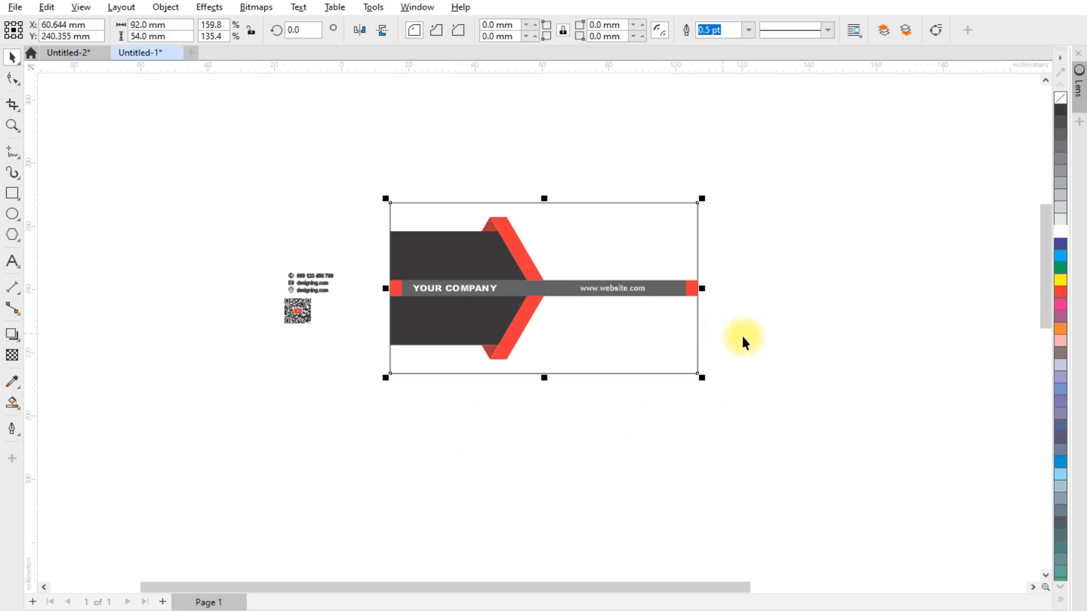
right_click(774, 297)
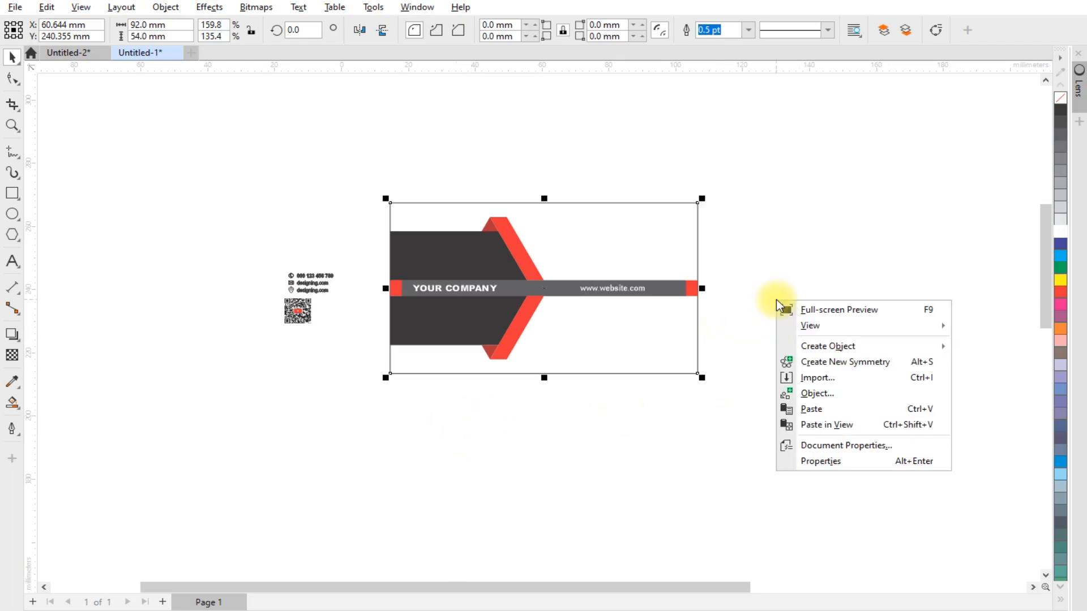
click(830, 376)
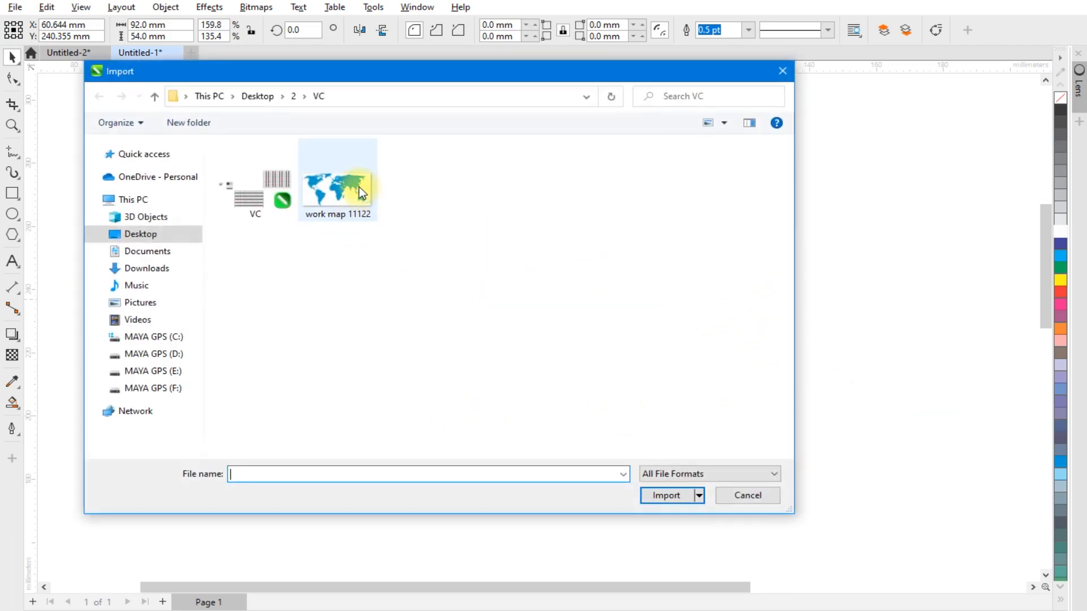
double_click(358, 187)
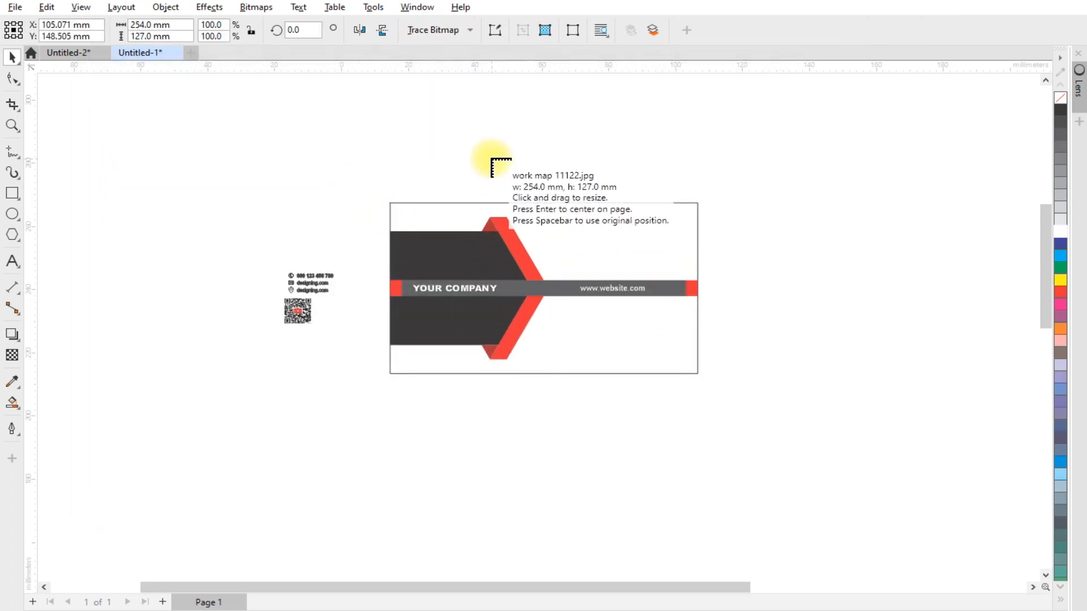
drag(491, 164, 767, 281)
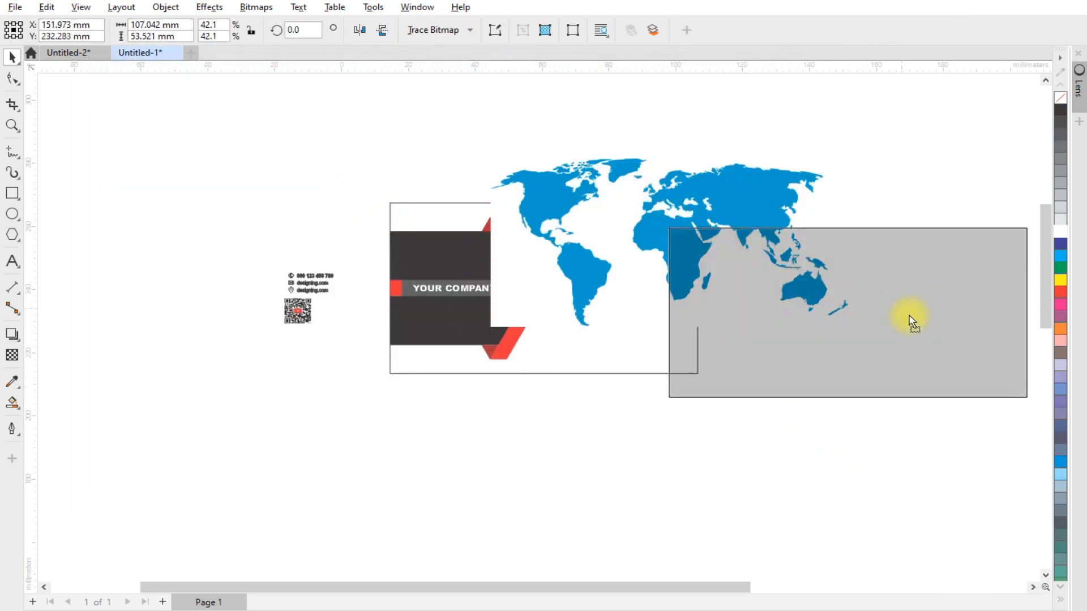
Step: Move the world map clear of the card and PowerClip it inside the card's outline rectangle
drag(911, 322, 913, 323)
scroll(728, 254, up, 1)
drag(728, 255, 815, 306)
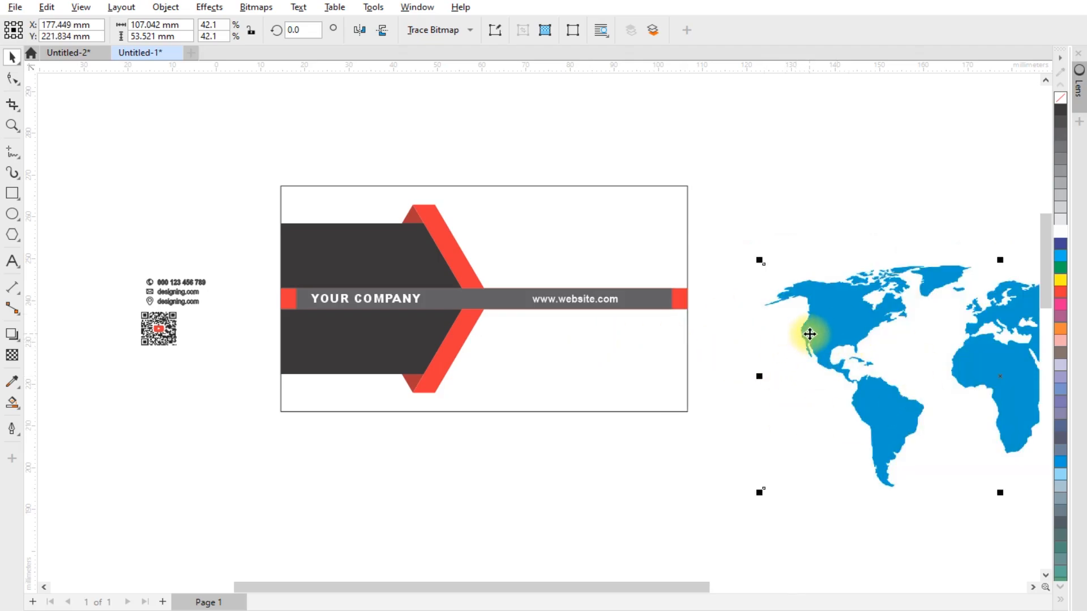
drag(809, 334, 602, 359)
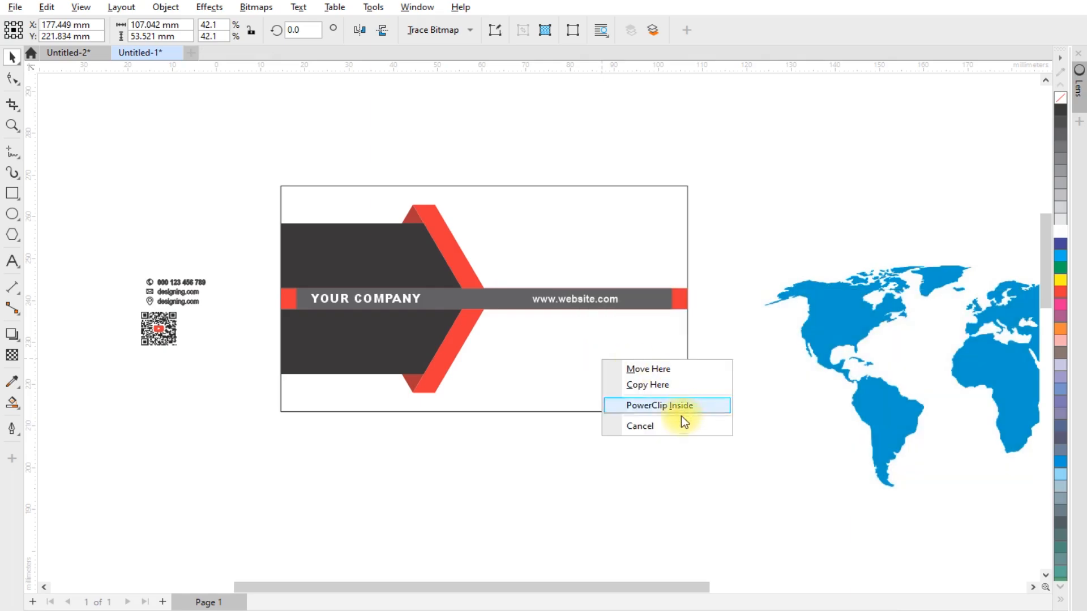
click(670, 407)
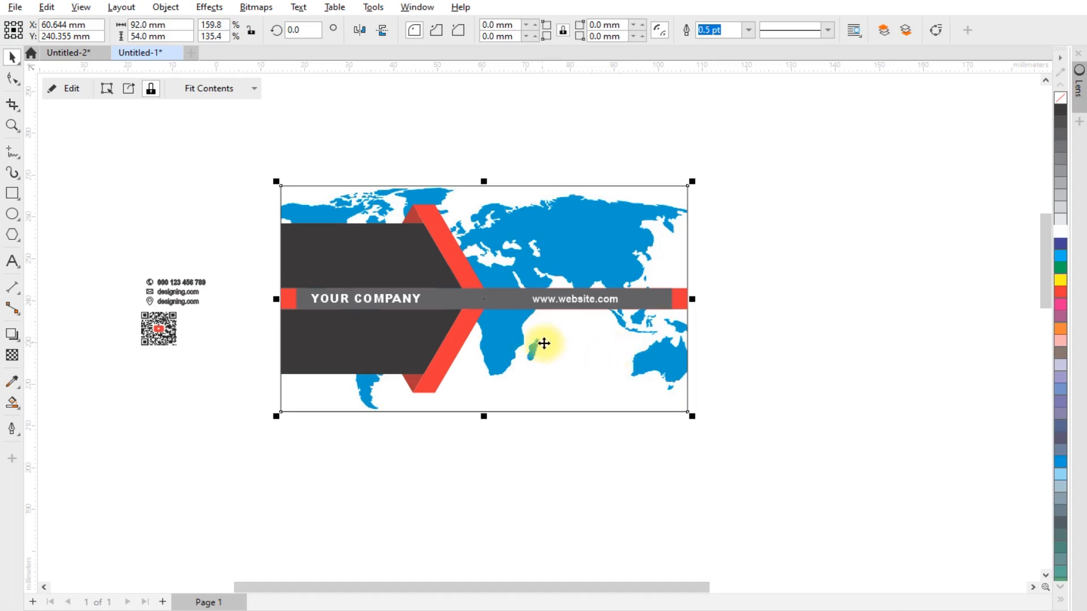
Step: Edit the PowerClip contents, resize the map to about 98.6 × 54 mm and shift it about 3 mm to the right
ctrl+click(569, 351)
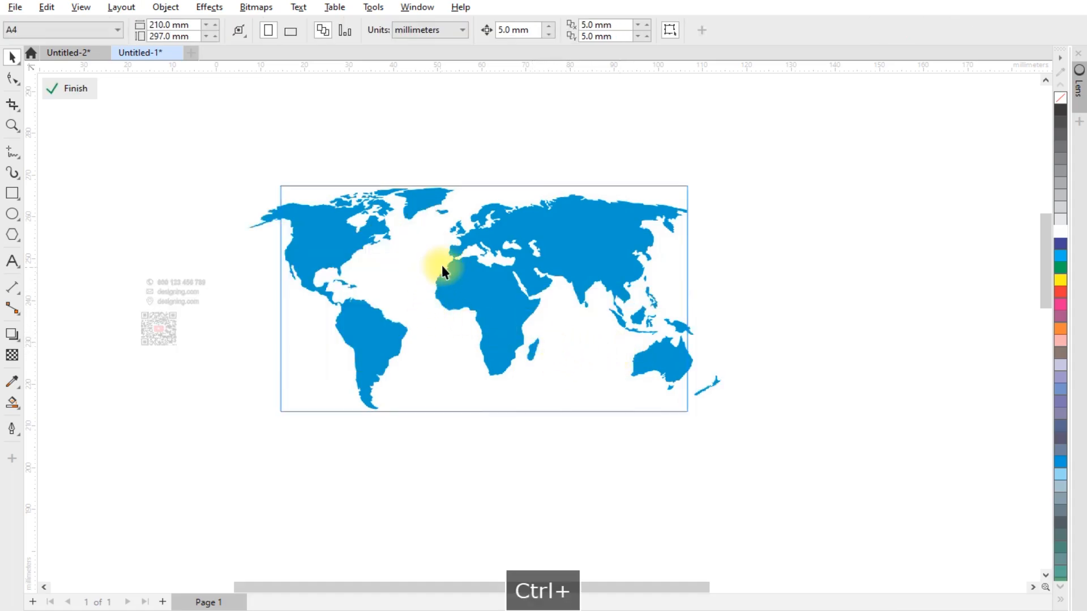
scroll(442, 267, up, 1)
click(530, 264)
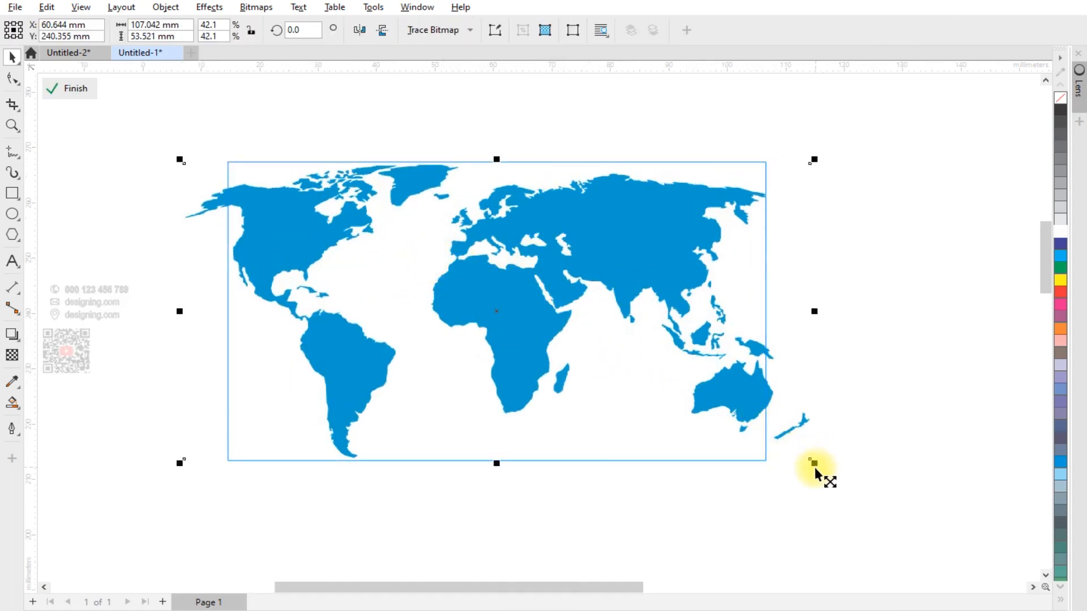
drag(815, 470, 780, 486)
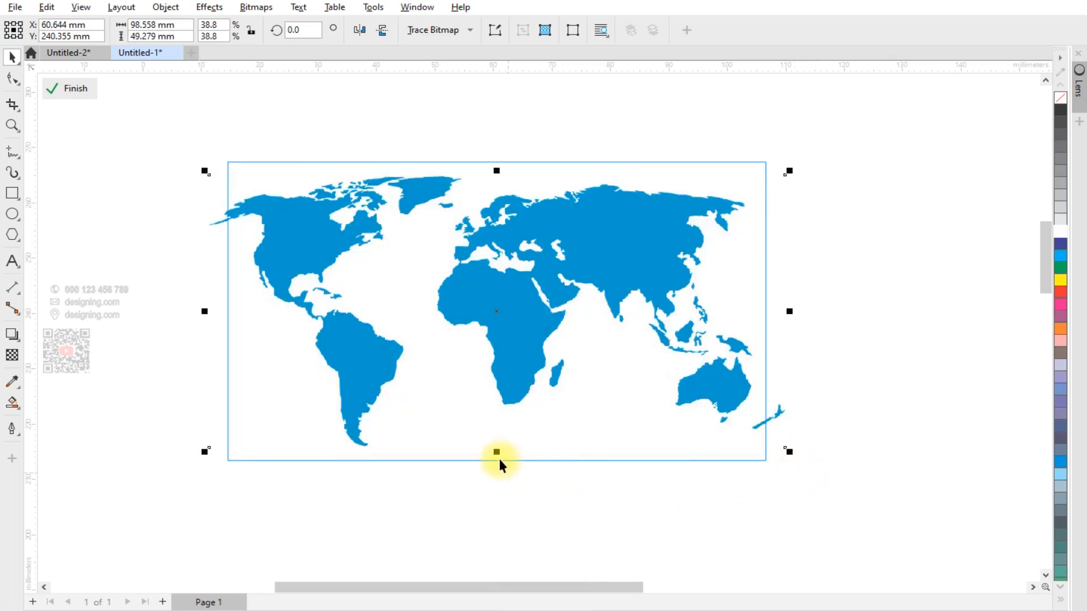
drag(499, 458, 500, 471)
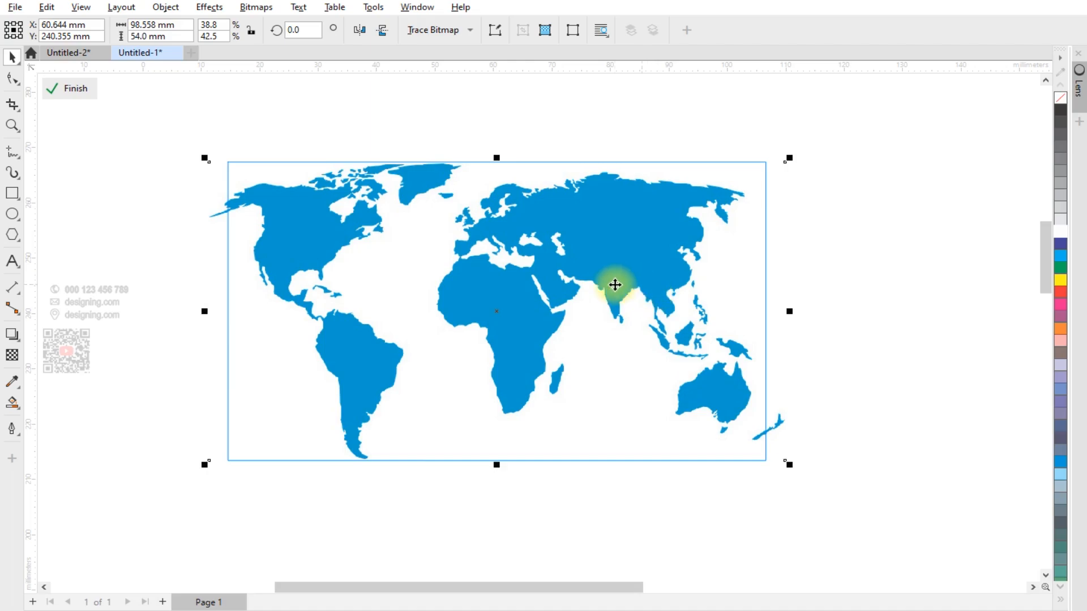
drag(616, 284, 650, 291)
click(802, 351)
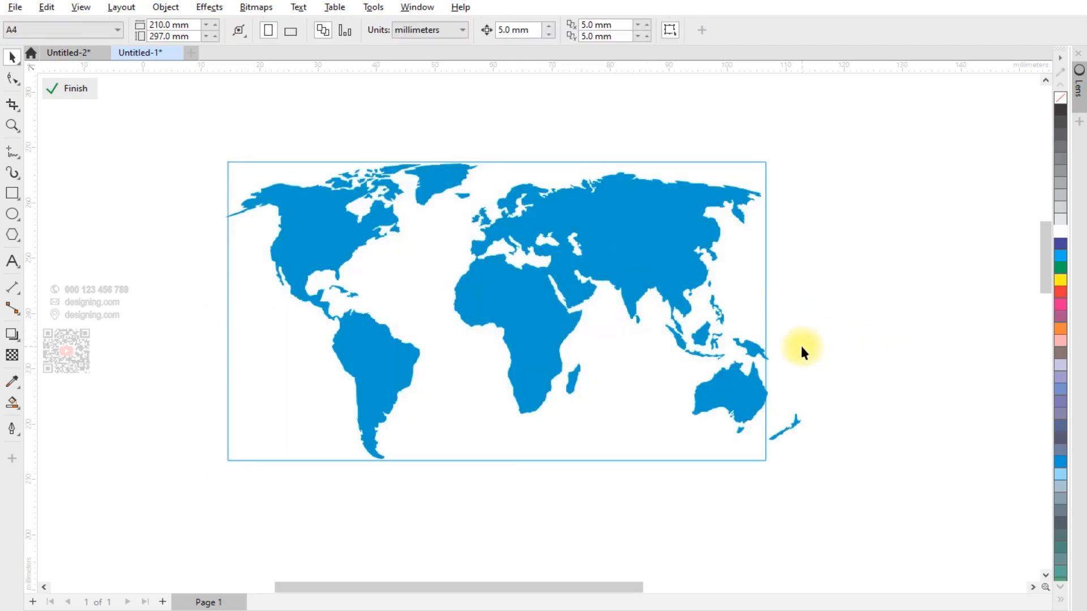
Step: Apply a uniform transparency of 75 to the world map and finish editing the PowerClip contents
click(684, 255)
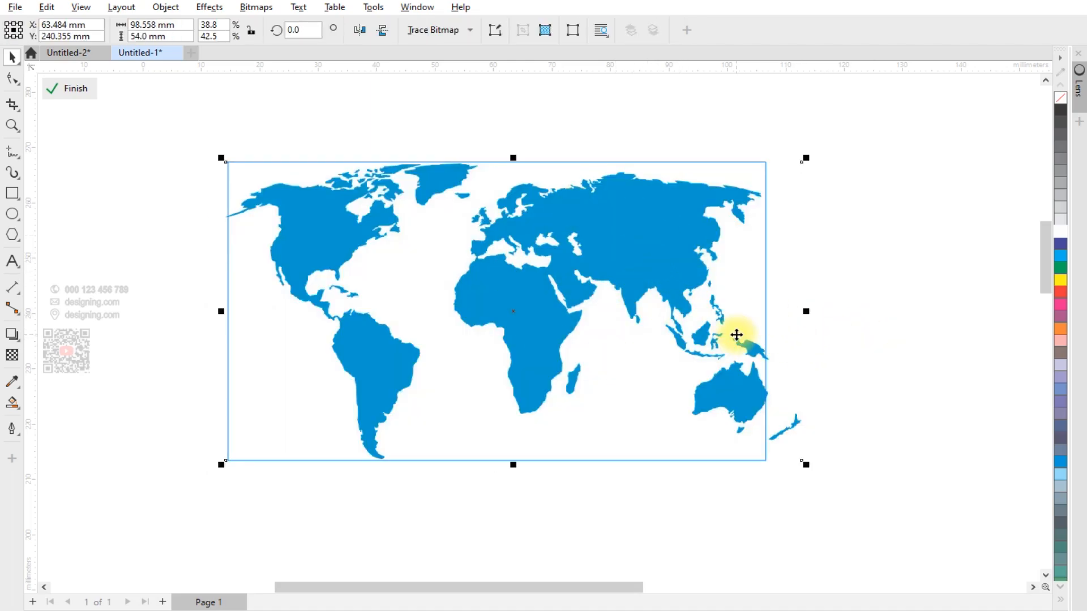
click(11, 356)
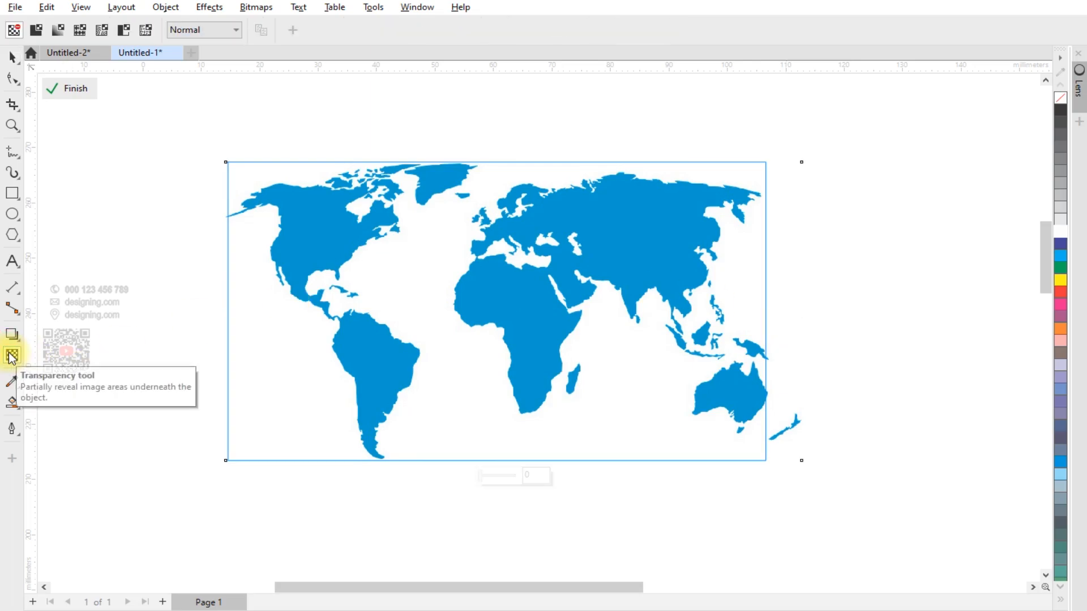
click(35, 30)
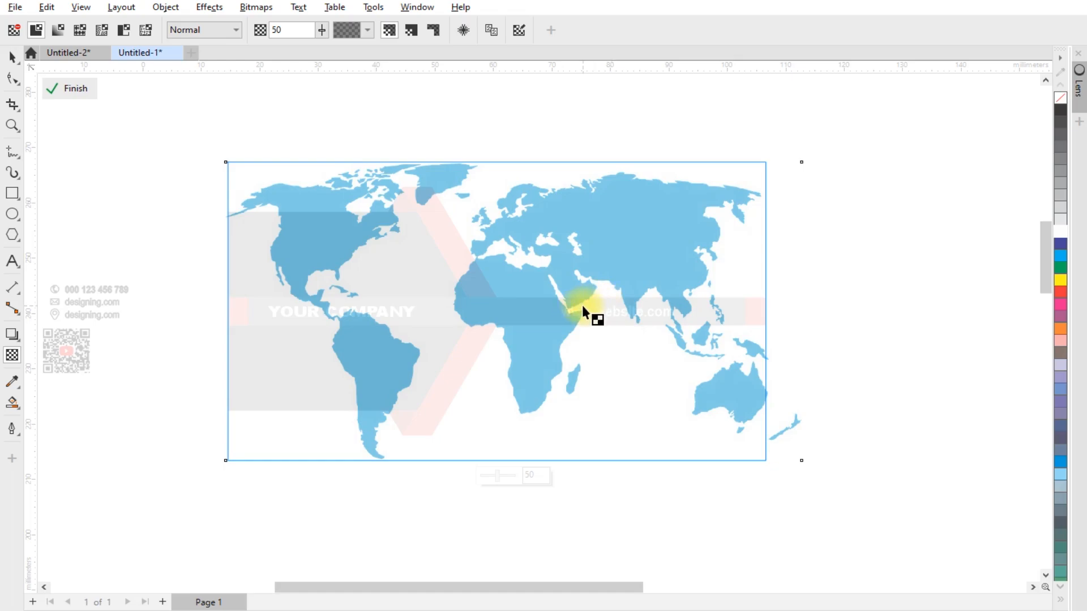
double_click(291, 30)
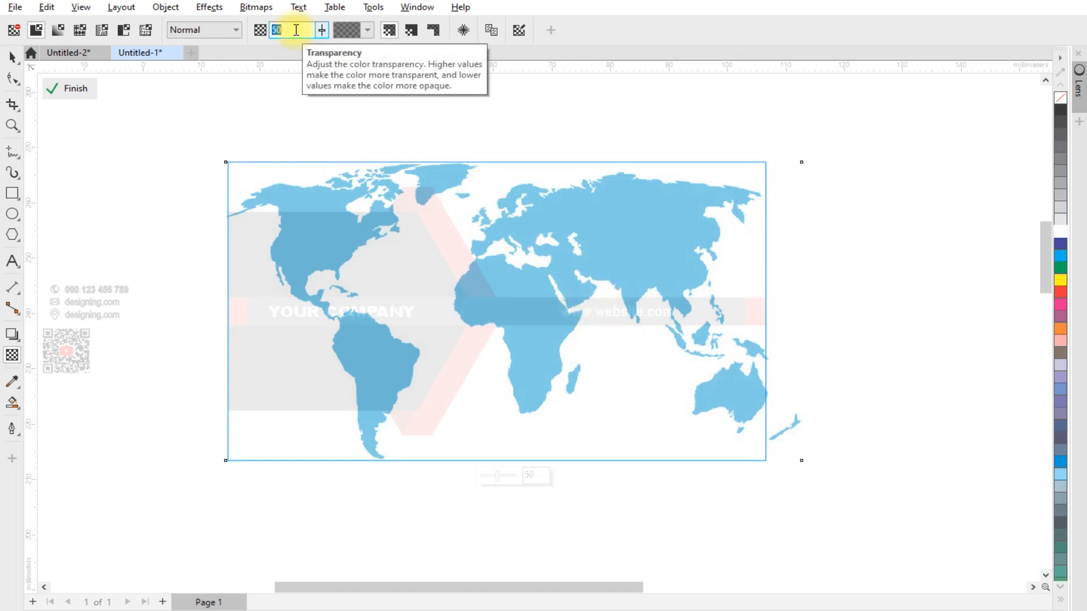
text(7)
key(Return)
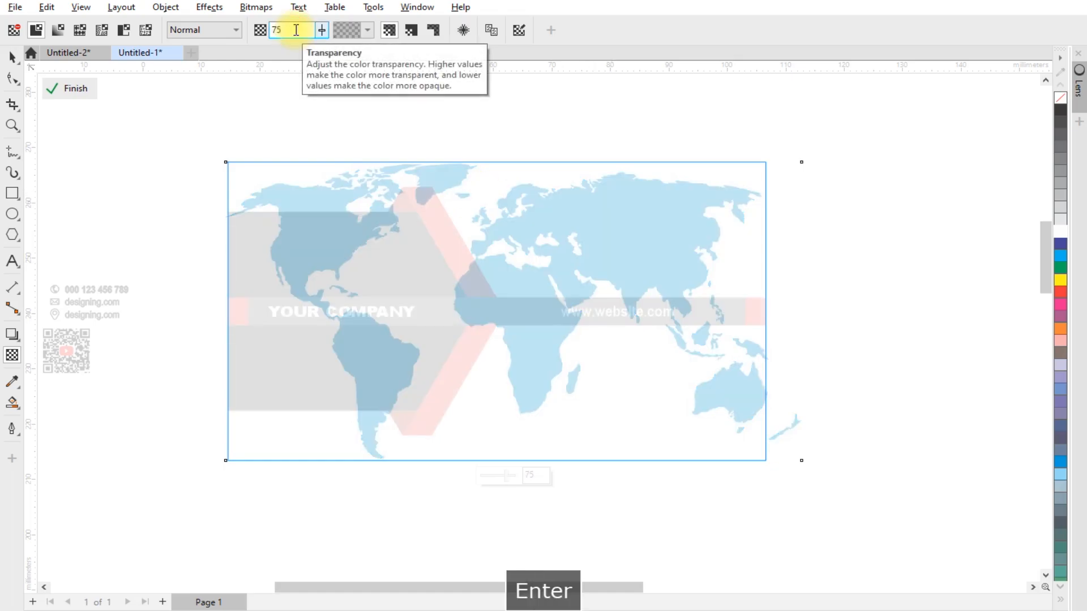
click(12, 57)
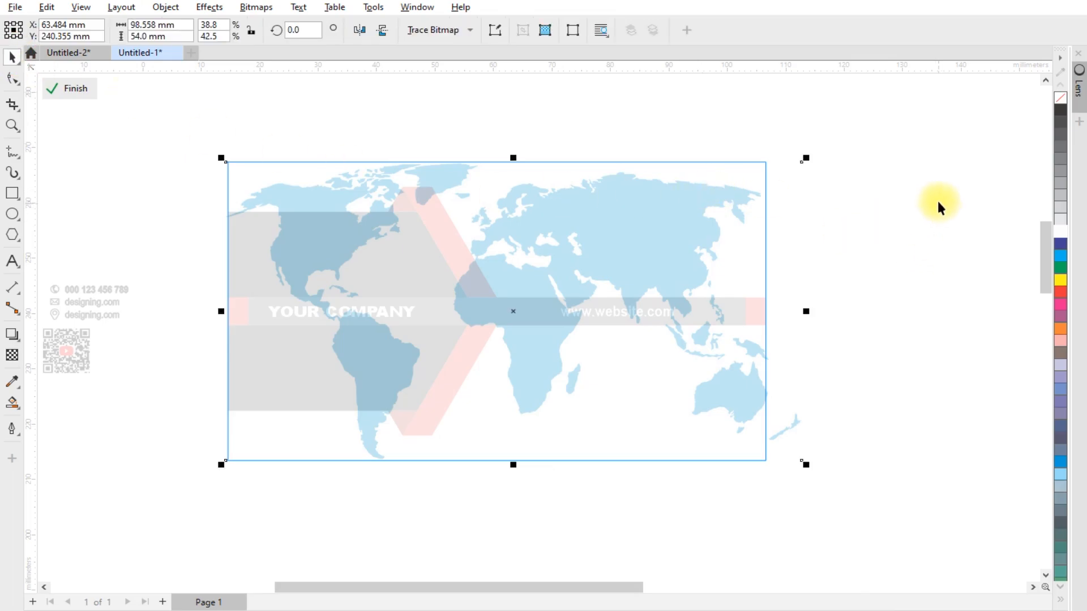
ctrl+click(939, 157)
scroll(628, 247, down, 2)
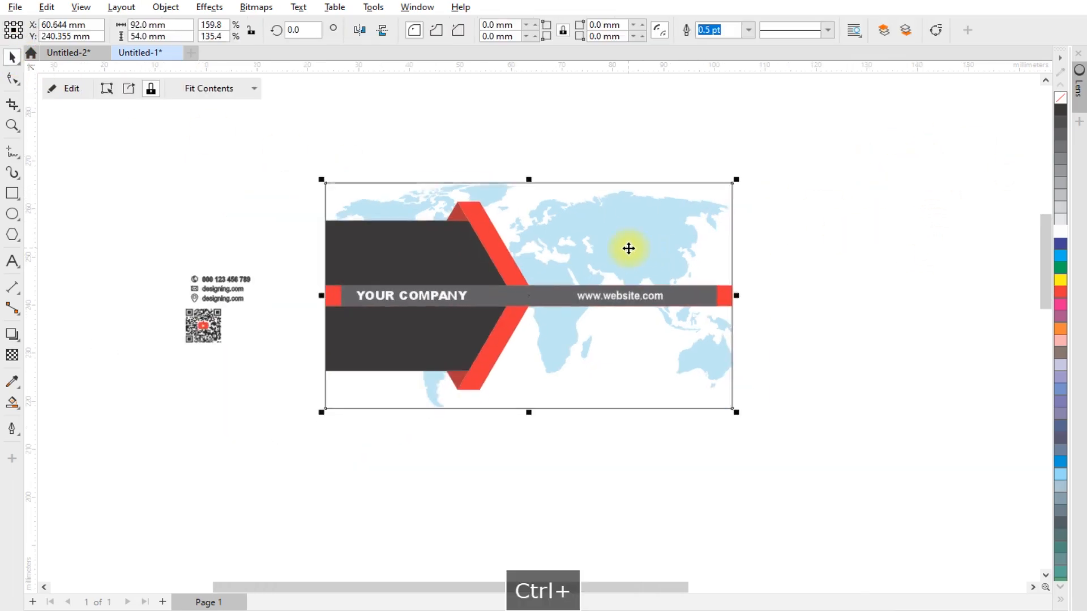
Step: Duplicate the complete card design directly below the original
scroll(532, 270, up, 1)
scroll(557, 221, down, 1)
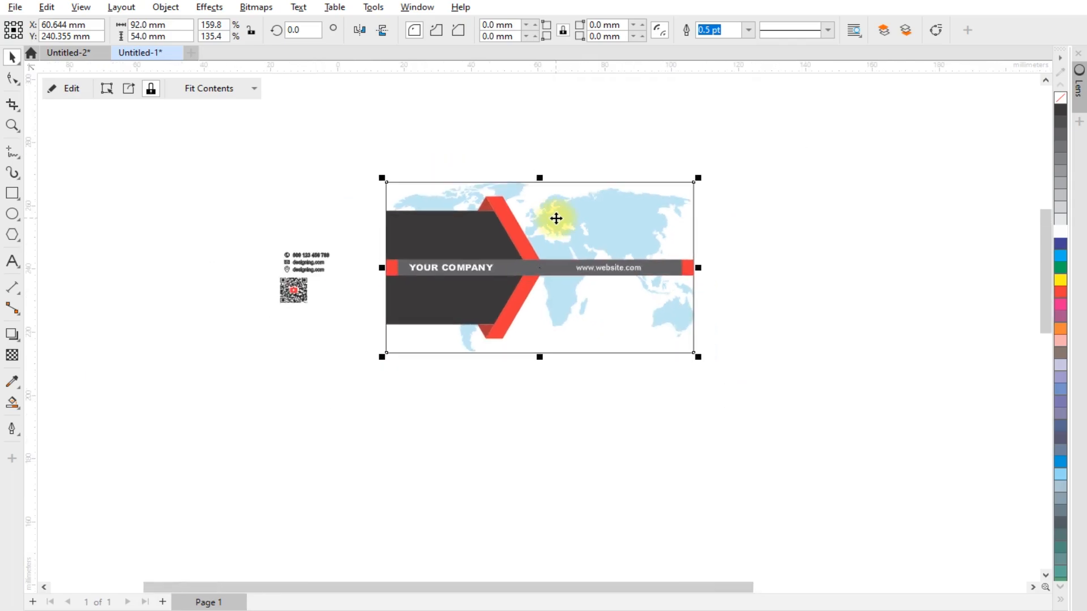
scroll(514, 182, down, 3)
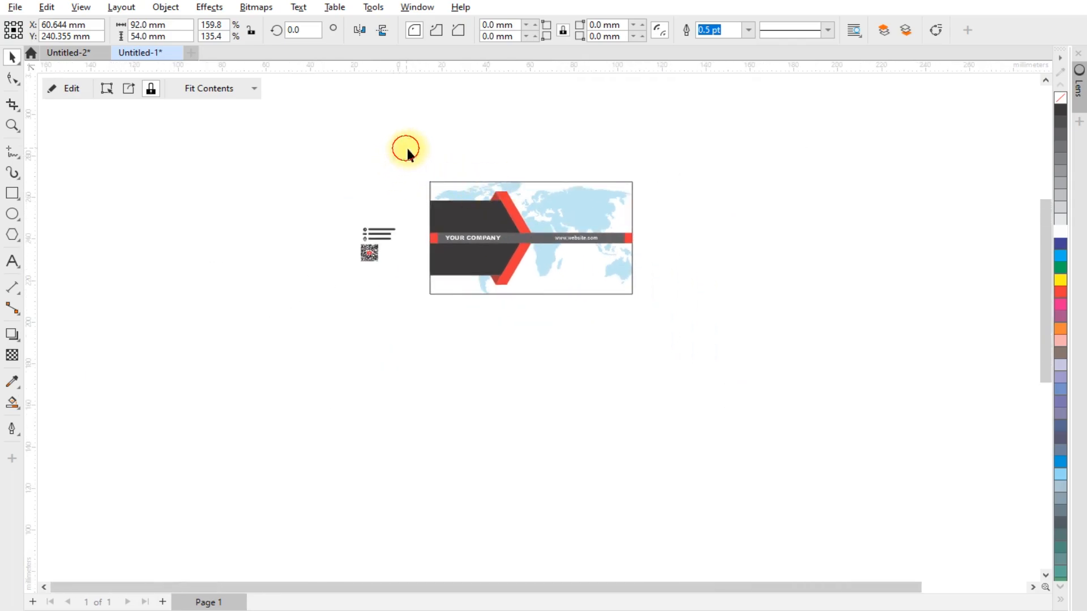
drag(407, 147, 648, 300)
drag(573, 270, 562, 356)
right_click(563, 356)
scroll(497, 409, up, 2)
click(309, 324)
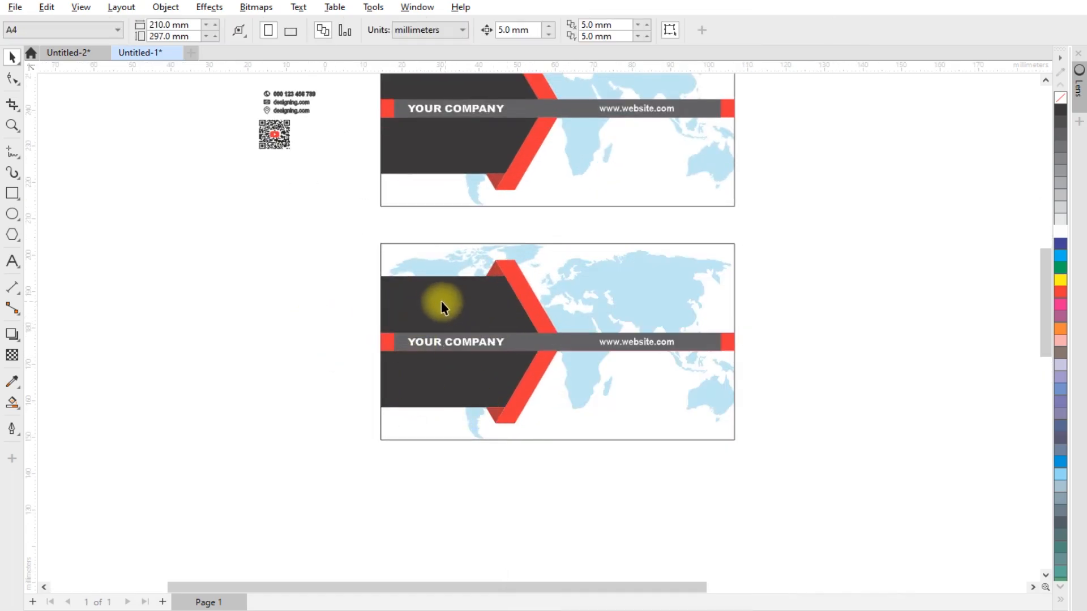
Step: Delete the central strip with its texts, the lower ribbon half and the upper black shape from the copied card
scroll(337, 343, down, 1)
scroll(344, 343, up, 1)
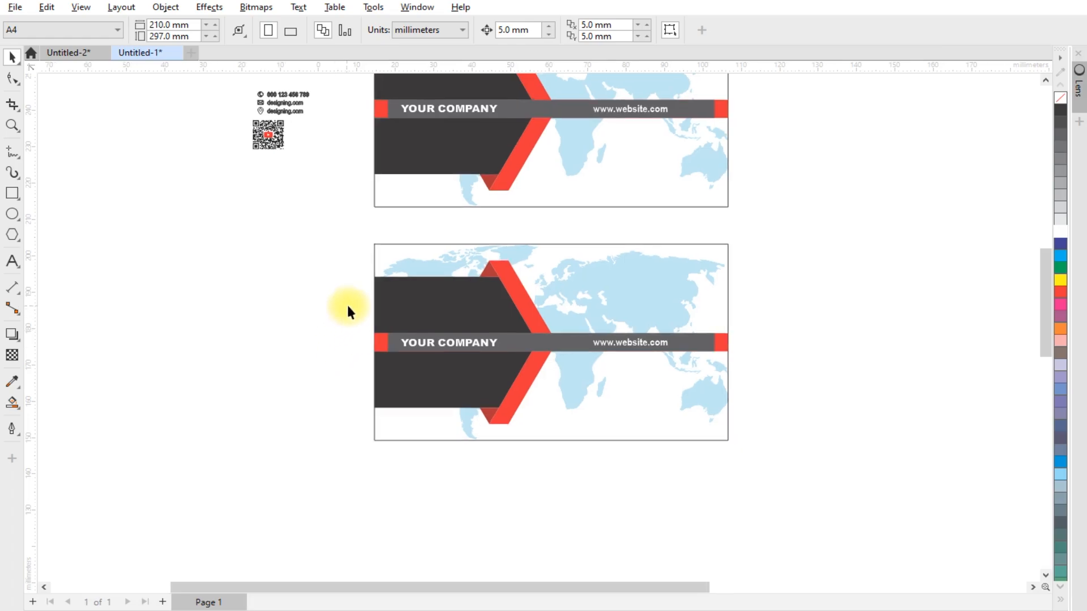
drag(794, 411, 800, 436)
key(Delete)
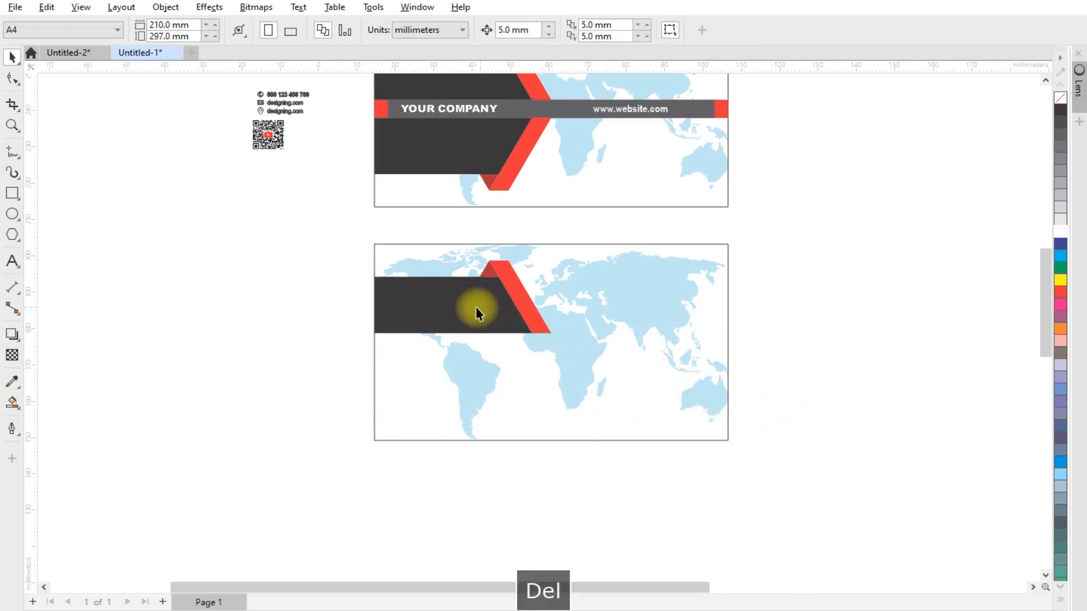
click(470, 300)
key(Delete)
Step: Duplicate the dark red fold triangle, mirror it vertically and snap it to the lower right corner of the red band
scroll(517, 262, up, 4)
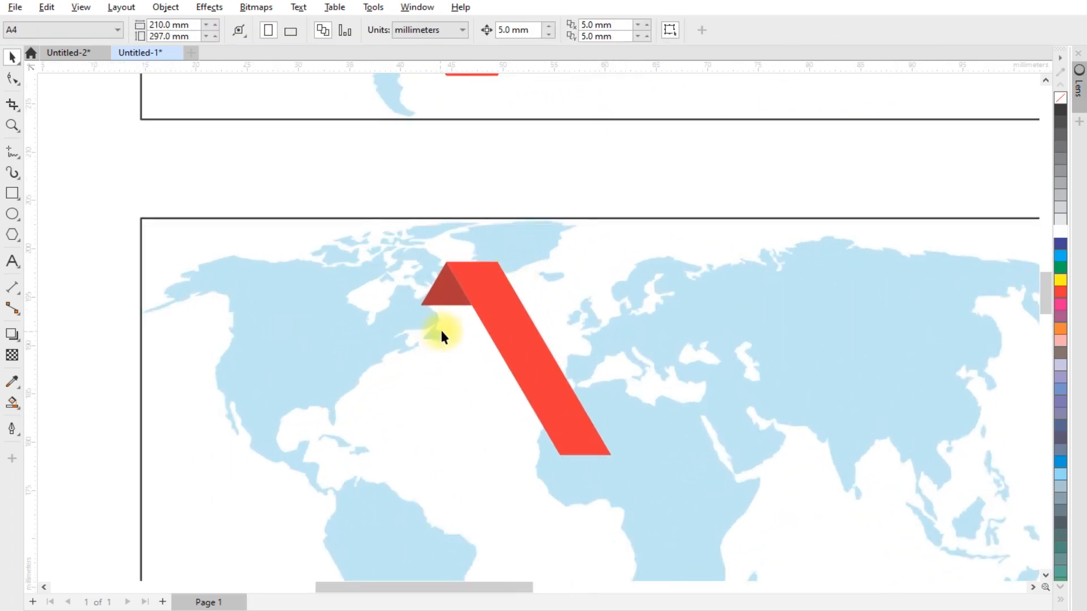
drag(443, 293, 637, 437)
scroll(627, 458, up, 2)
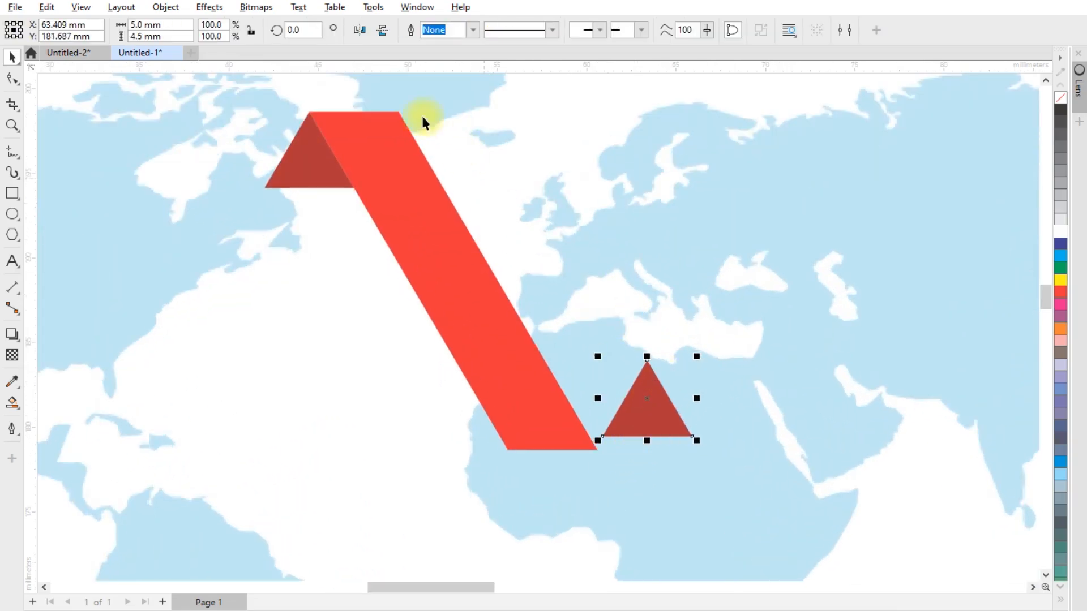
click(383, 32)
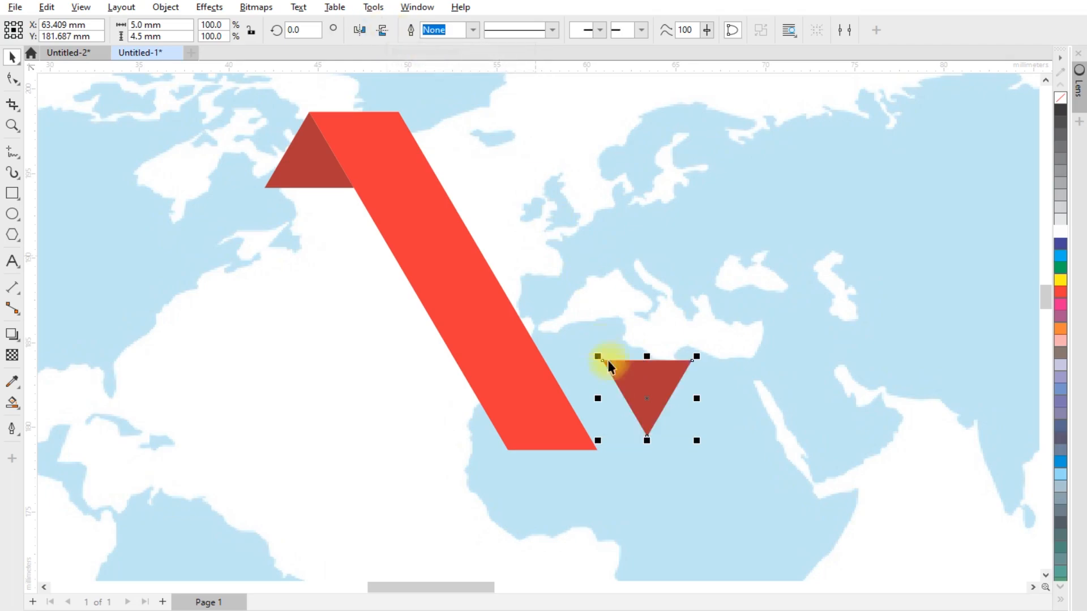
drag(648, 436, 606, 449)
scroll(498, 365, down, 3)
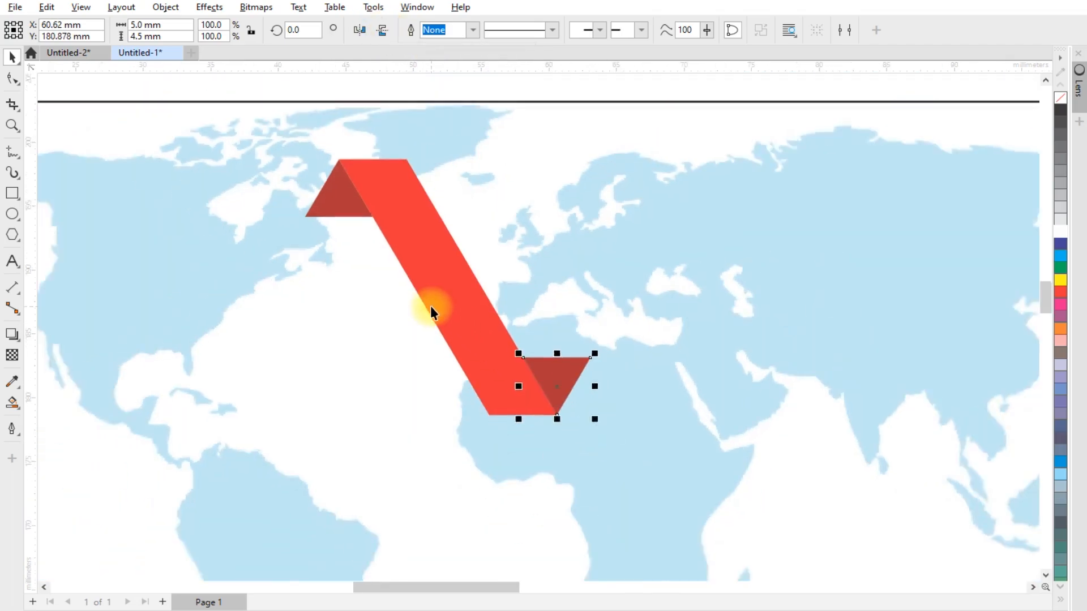
Step: Draw a grey rectangle 11 mm high between the two dark red triangles and stretch it to the full 92 mm card width
scroll(471, 273, down, 1)
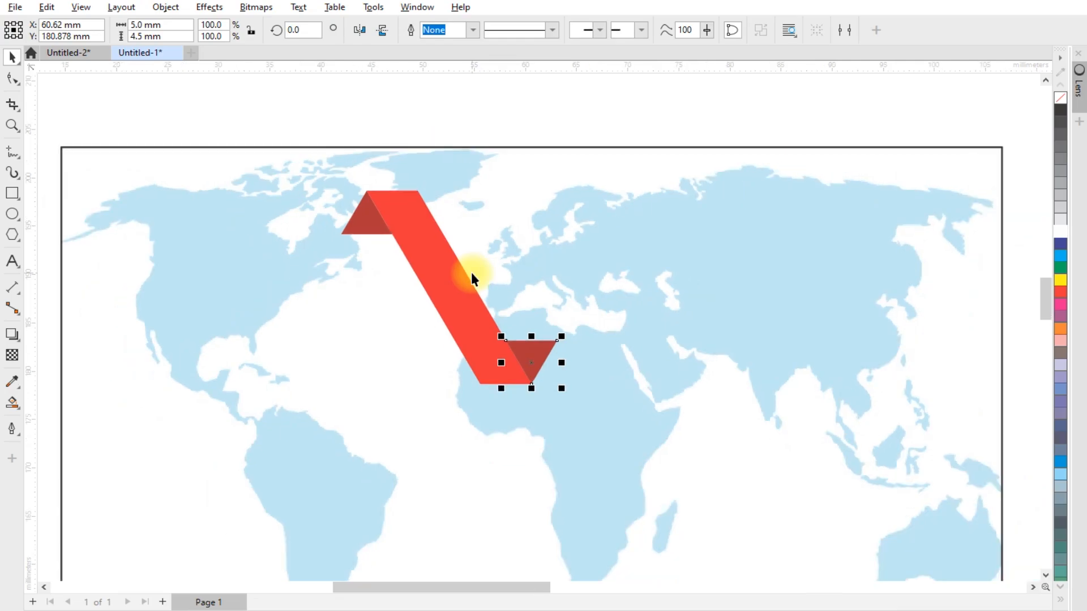
click(12, 193)
drag(340, 234, 557, 342)
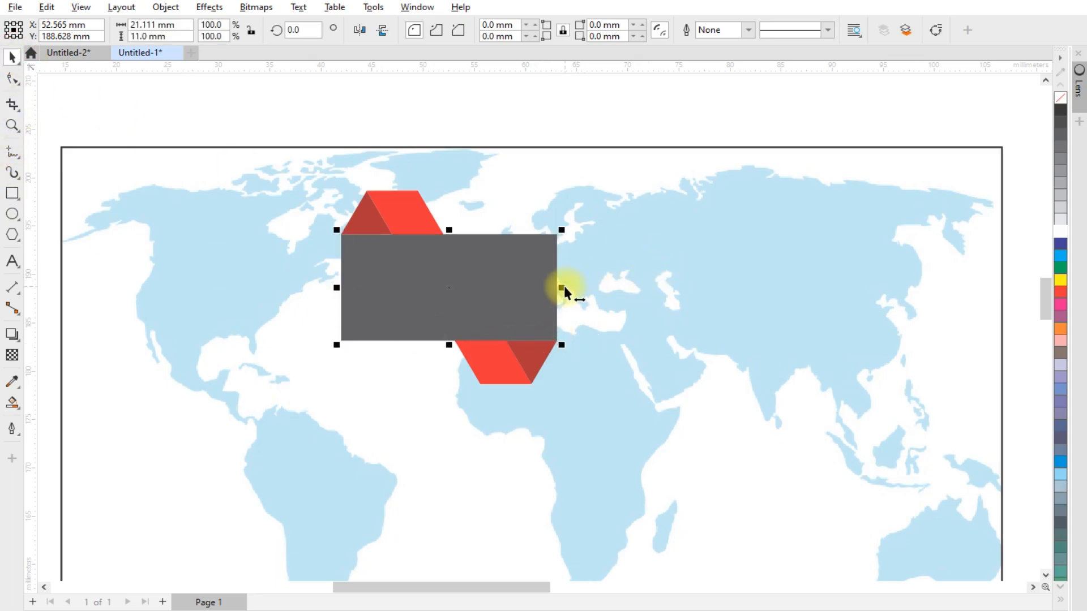
drag(563, 287, 936, 305)
drag(1008, 299, 1007, 298)
drag(337, 287, 59, 293)
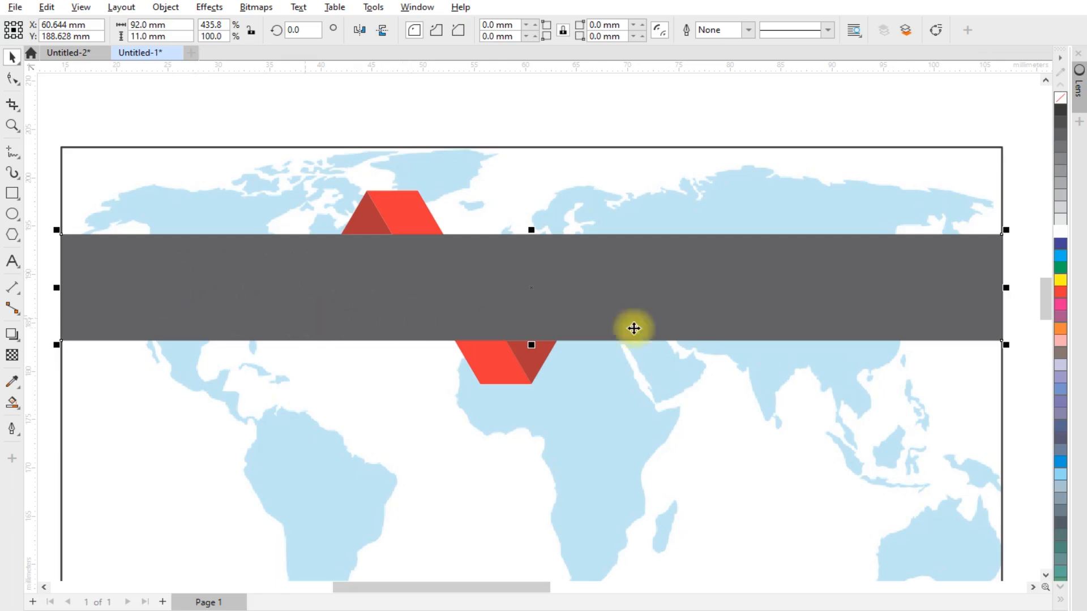
Step: Check which Snap To options are enabled and reselect the grey rectangle
click(80, 8)
mouse_move(164, 371)
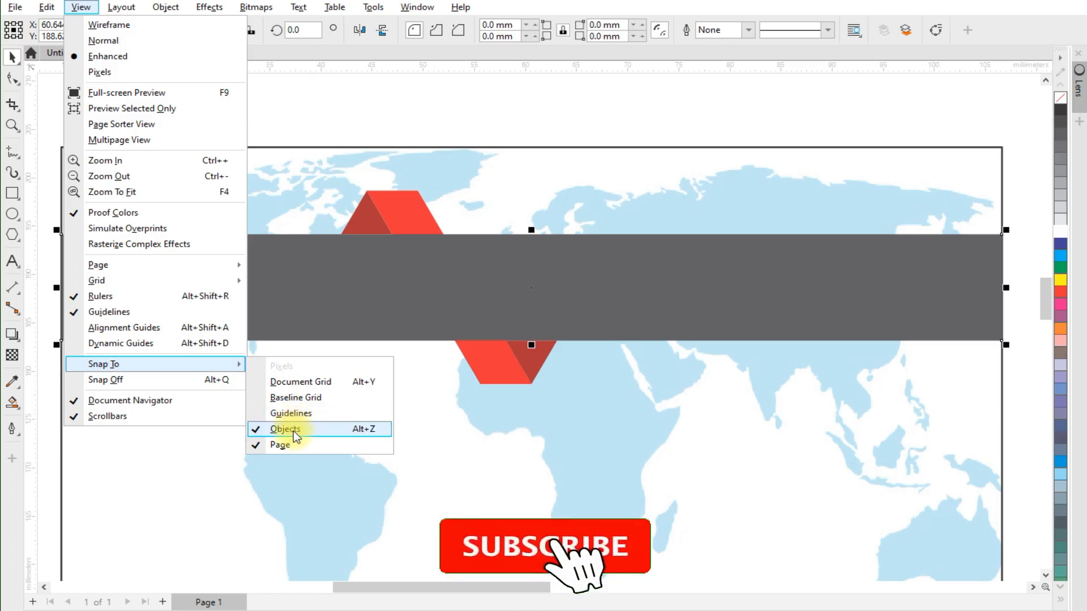
click(487, 108)
click(572, 270)
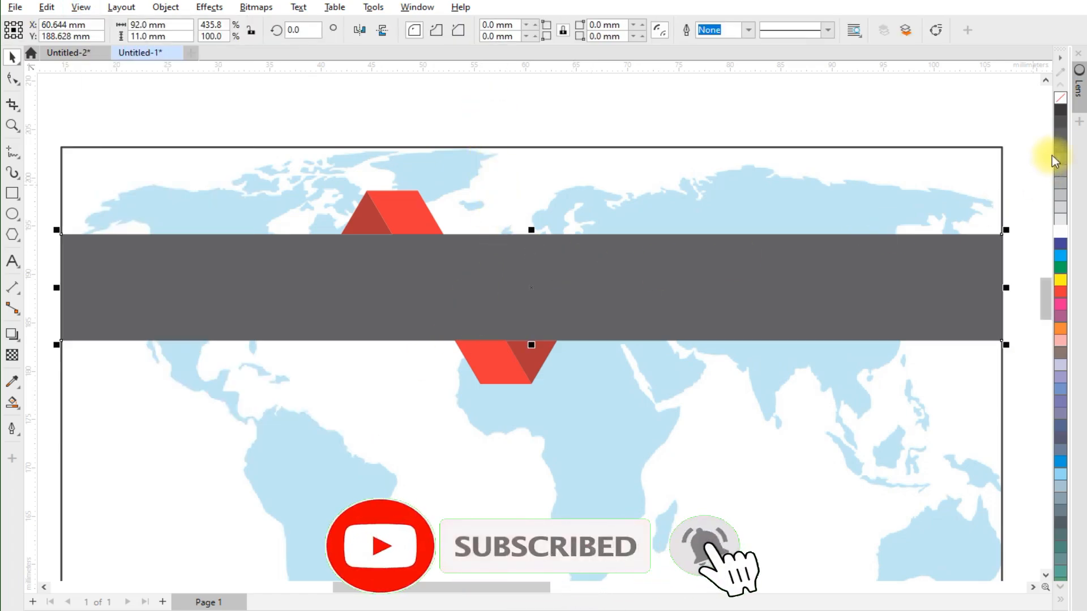
Step: Fill the grey rectangle across the card with near-black and move it one level back, behind the red band
click(1060, 113)
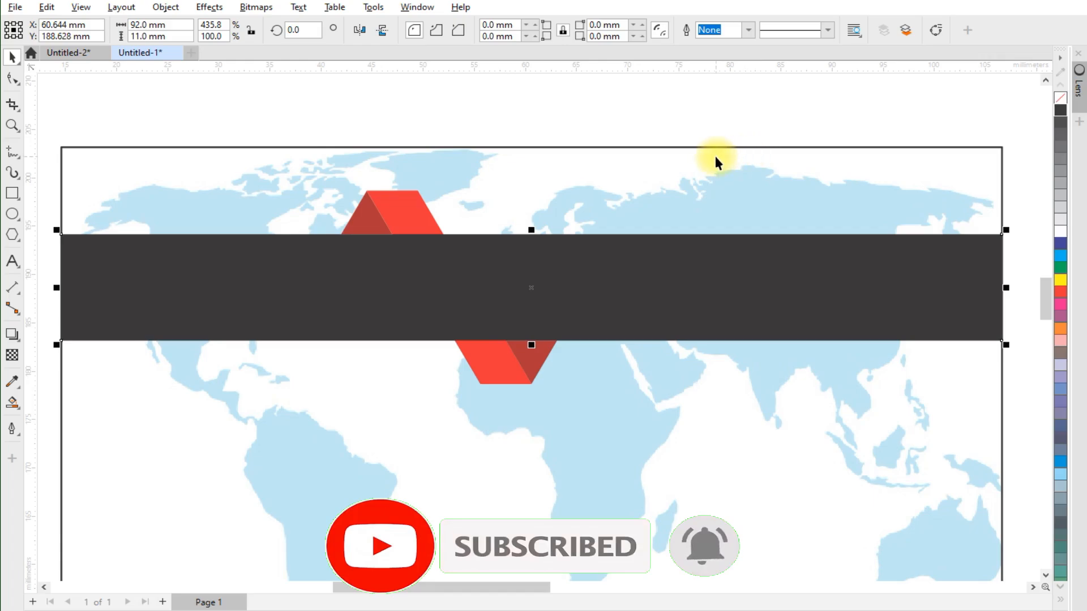
key(ctrl+Page_Down)
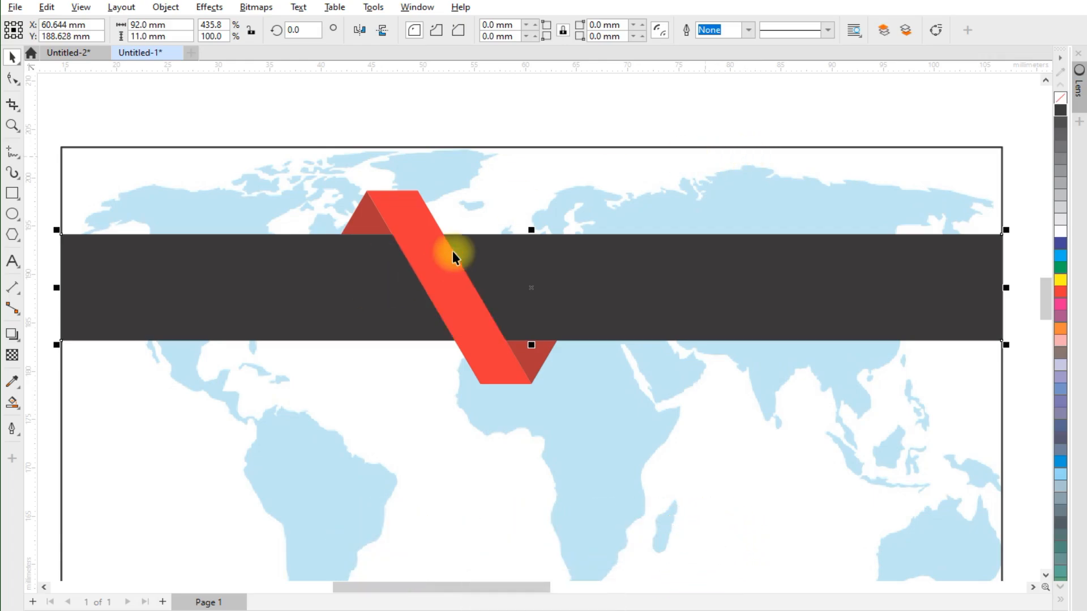
Step: Duplicate the red band with its two dark red triangles about 10.9 mm to the right, and repeat for a third ribbon
click(375, 228)
shift+click(413, 213)
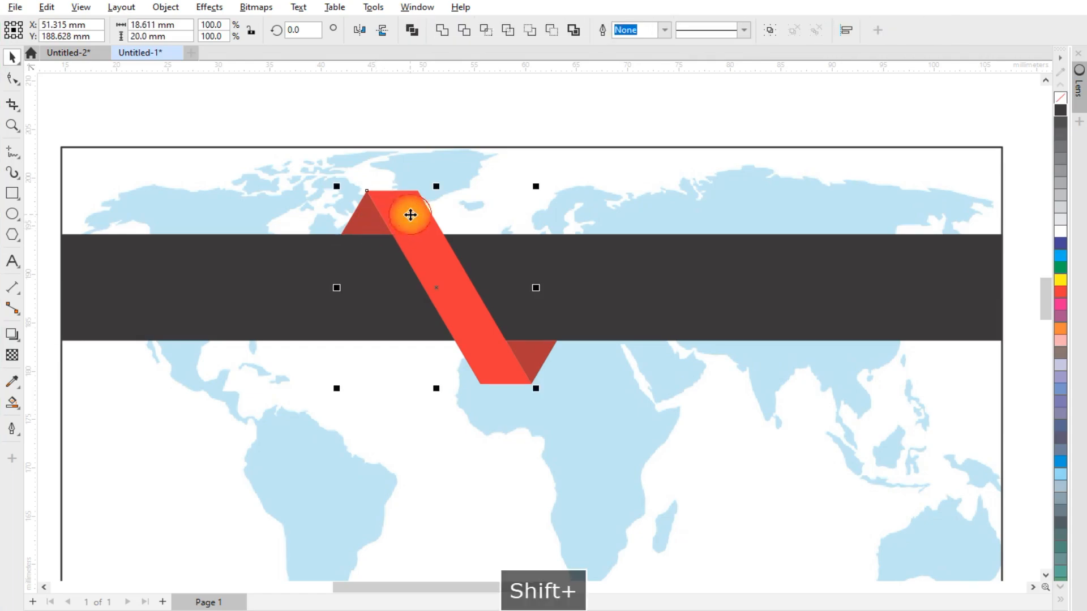
shift+click(529, 357)
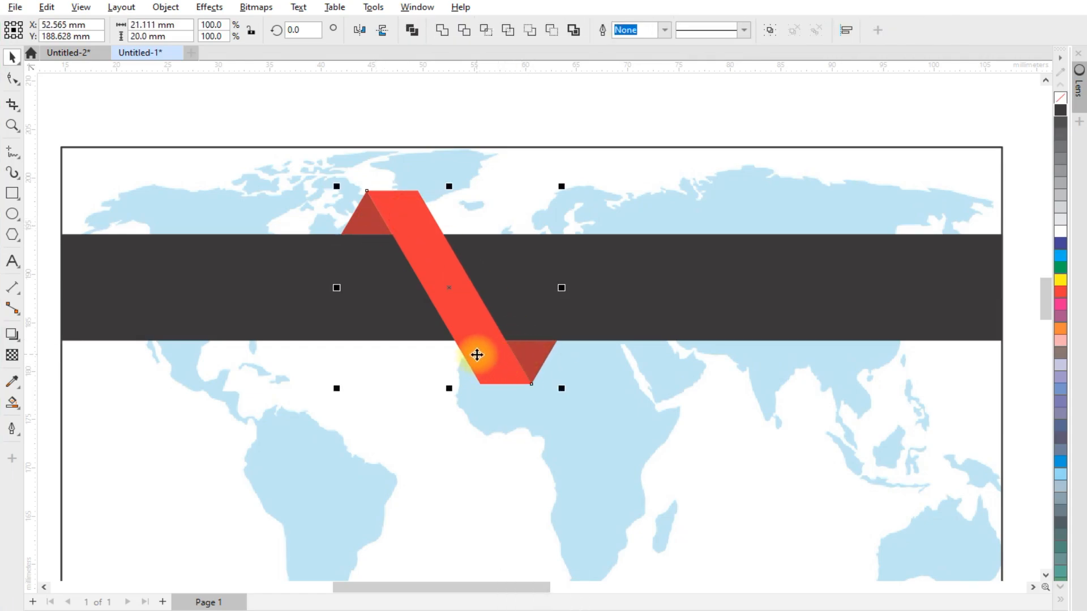
drag(478, 355, 587, 360)
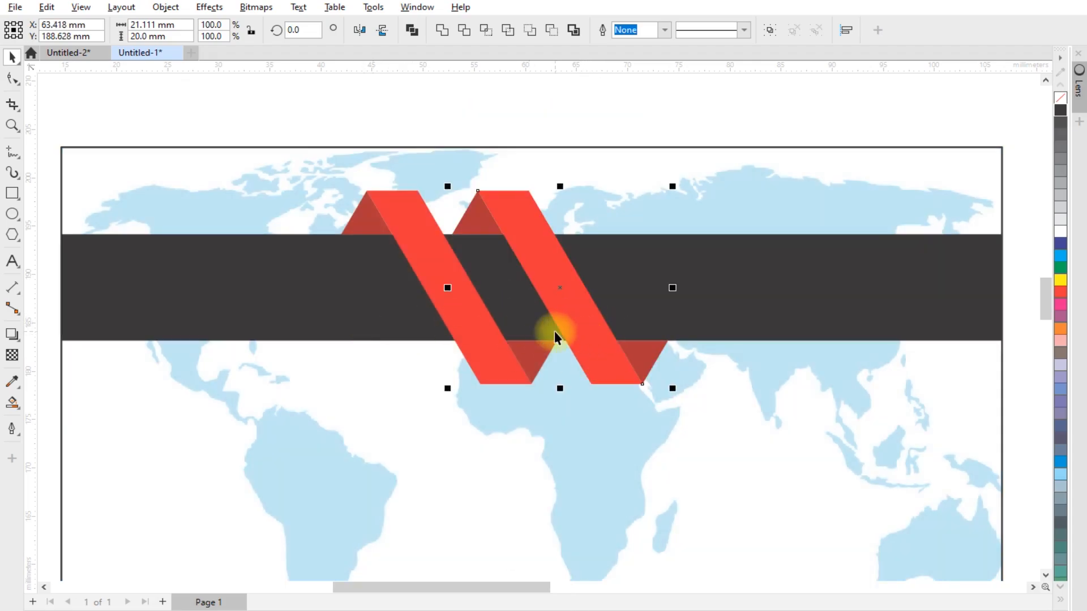
key(ctrl+r)
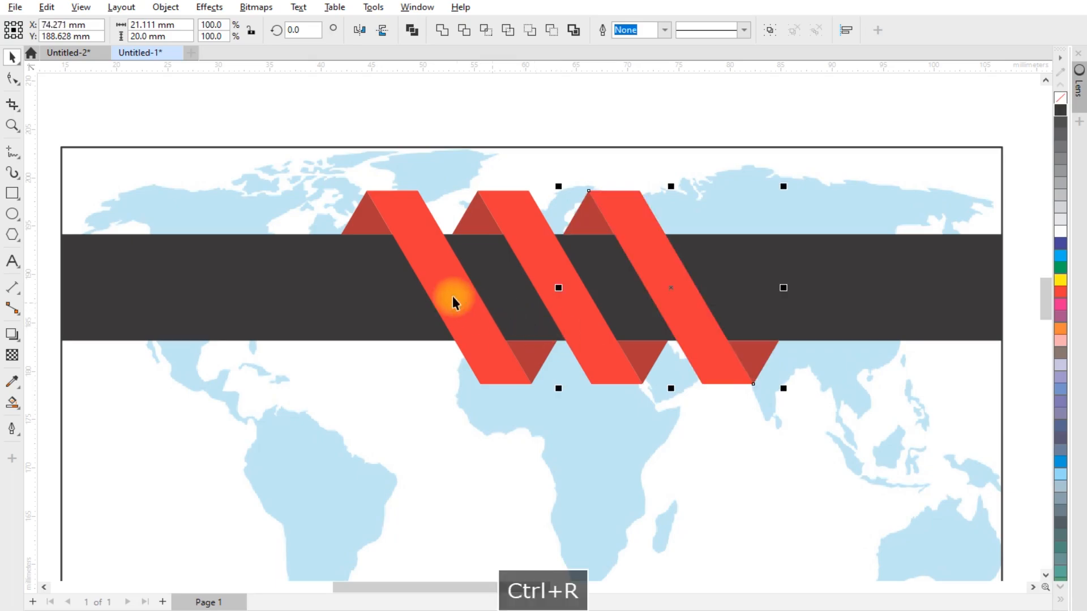
Step: Group the dark strip with the three ribbons and centre the group vertically on the card
scroll(434, 291, down, 1)
drag(111, 159, 914, 383)
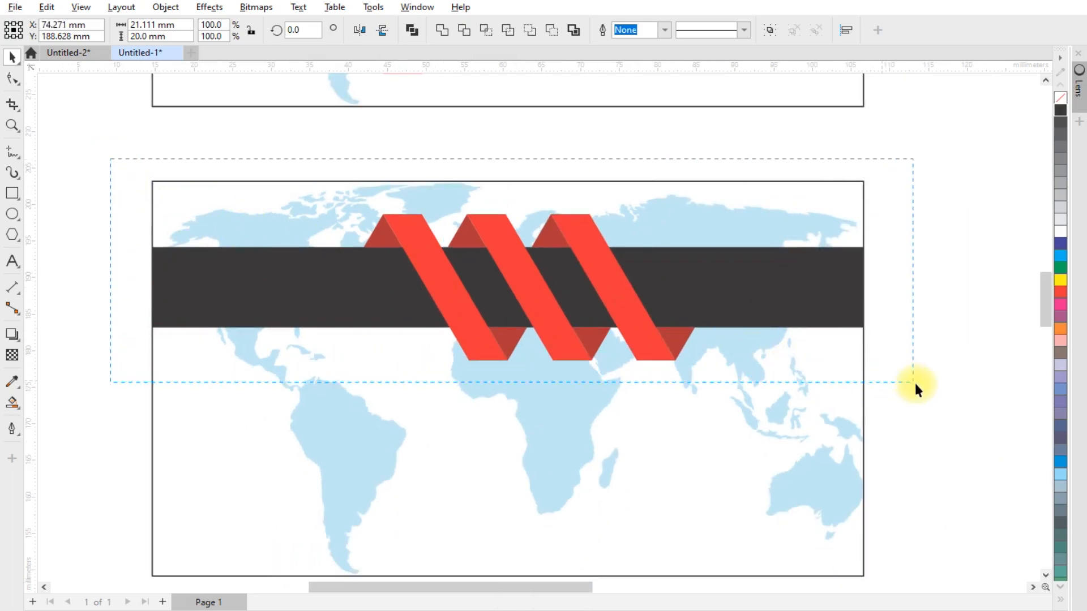
key(ctrl+g)
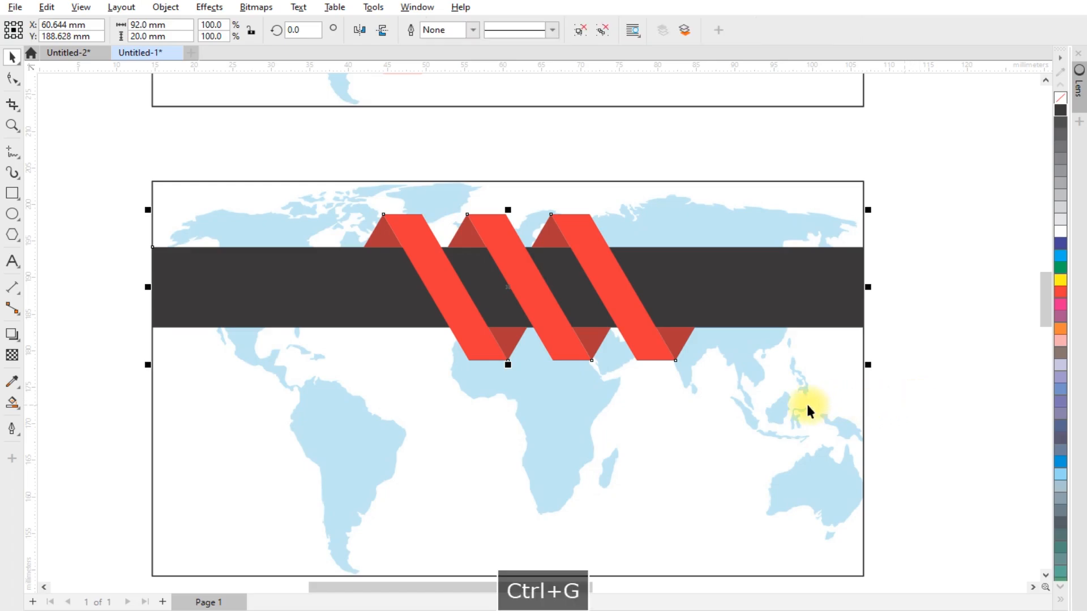
shift+click(814, 395)
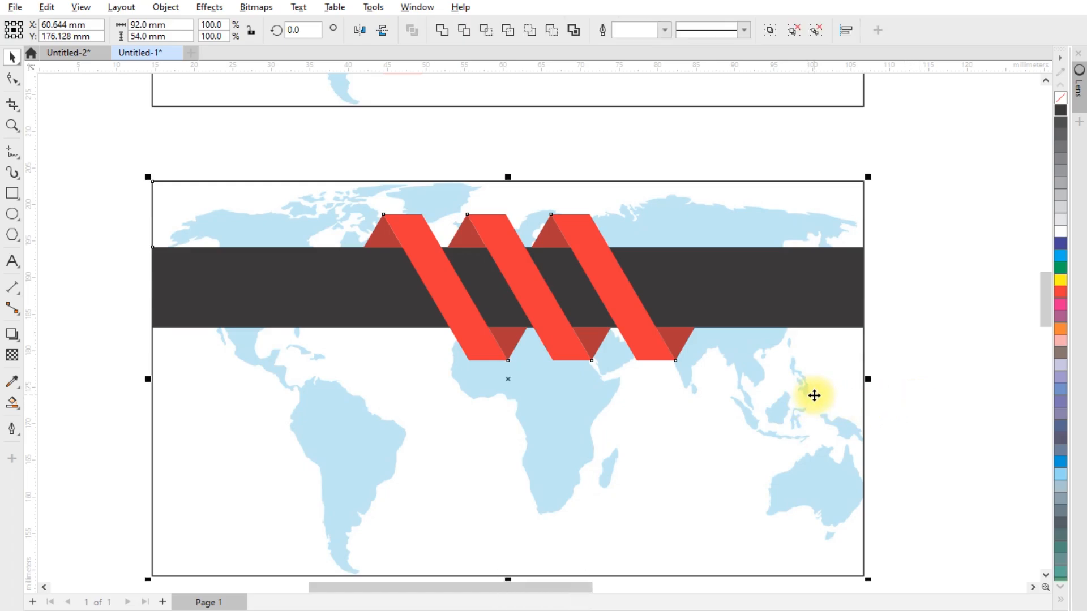
key(e)
click(935, 376)
scroll(576, 344, down, 1)
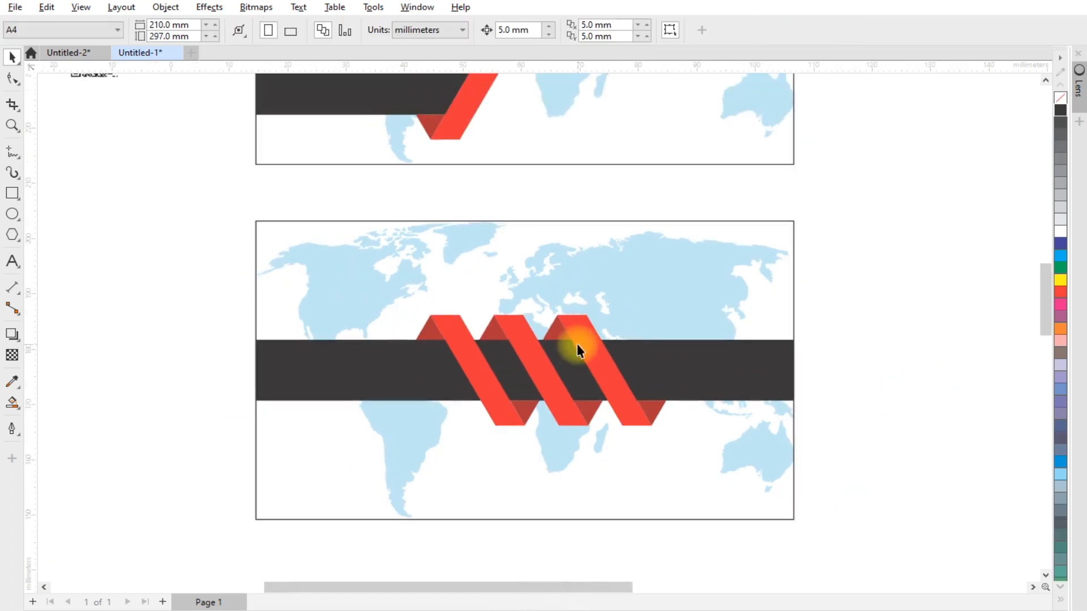
Step: Ungroup the strip, group the three red ribbons on their own and centre them horizontally on the dark strip
scroll(494, 359, up, 1)
click(512, 359)
key(ctrl+u)
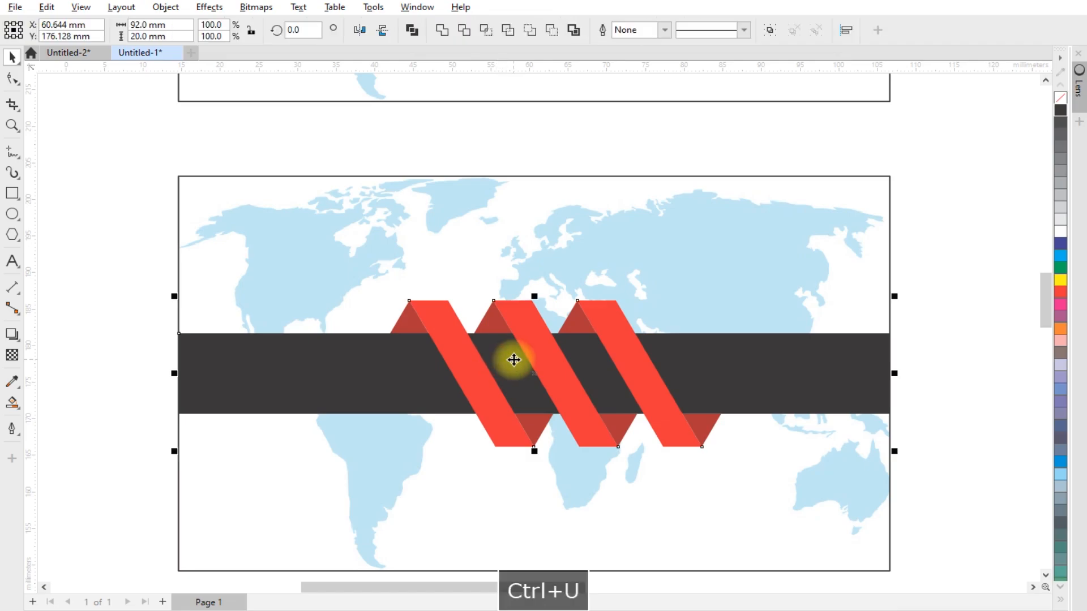
drag(132, 253, 504, 407)
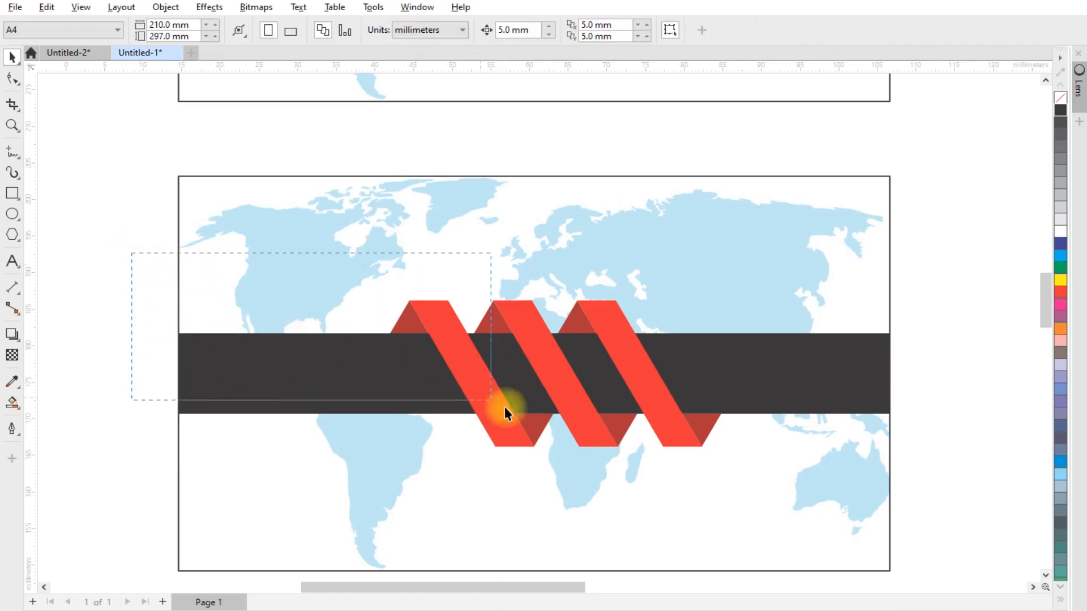
drag(741, 490, 741, 490)
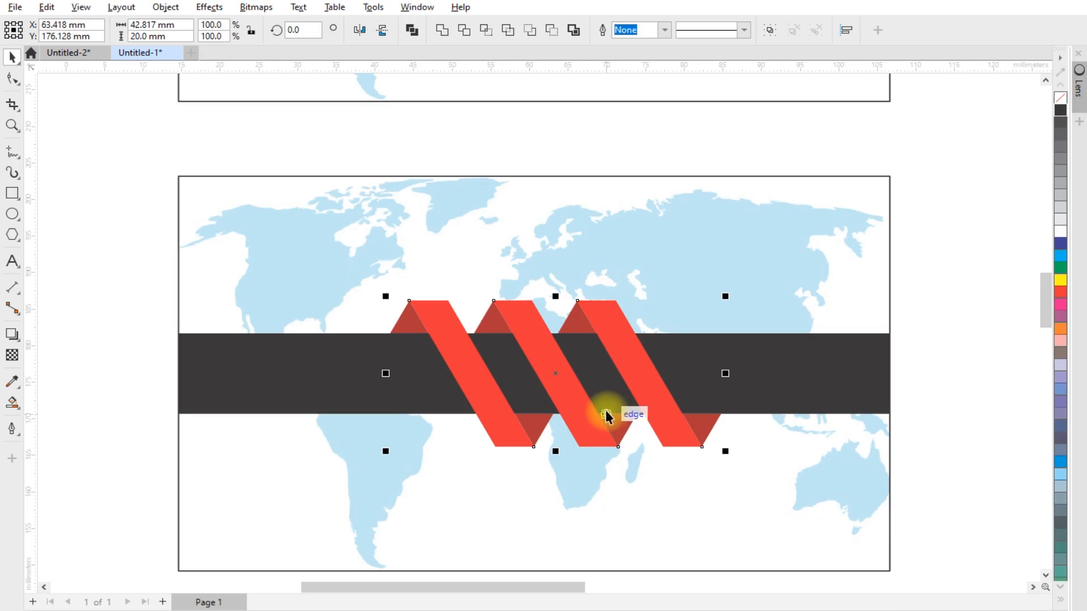
key(ctrl+g)
shift+click(795, 382)
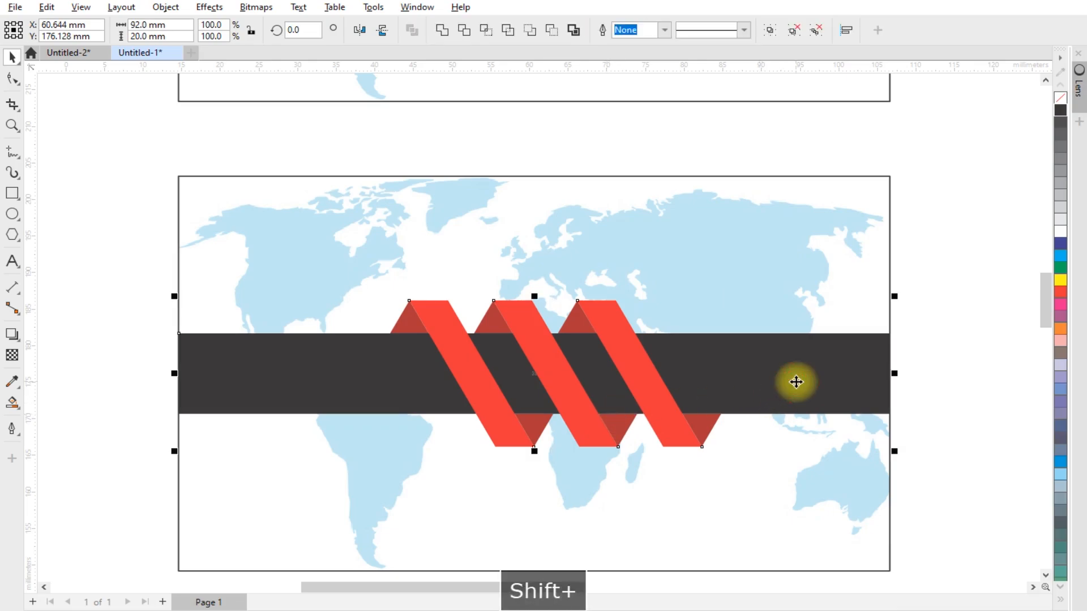
key(c)
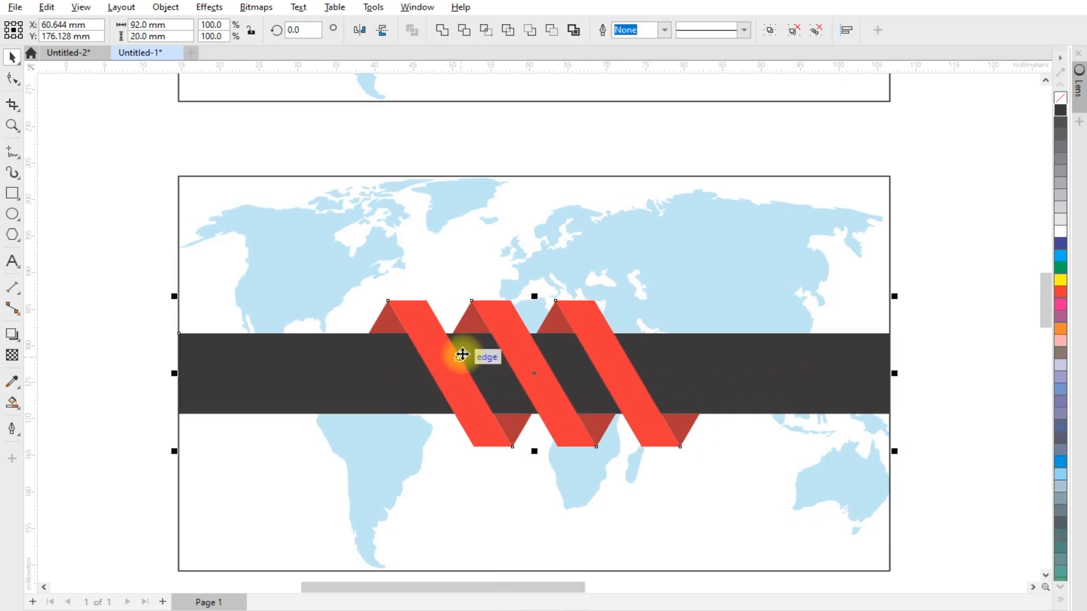
scroll(462, 354, down, 2)
click(779, 365)
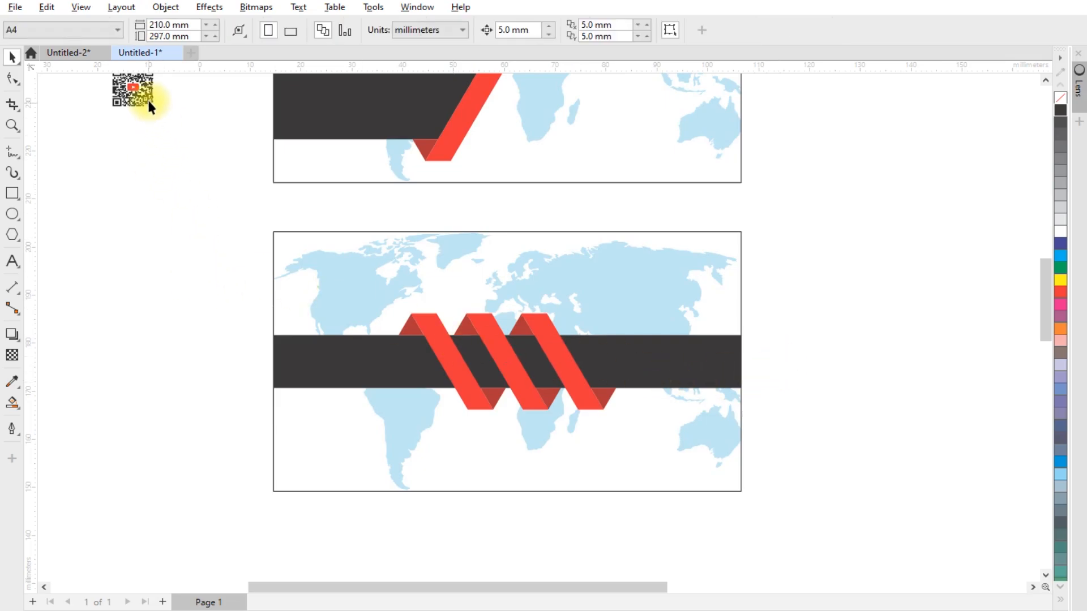
Step: Move the QR code onto the right end of the dark strip, bring it to the front and centre it vertically on the strip
drag(149, 104, 684, 362)
scroll(683, 362, up, 1)
key(shift+Page_Up)
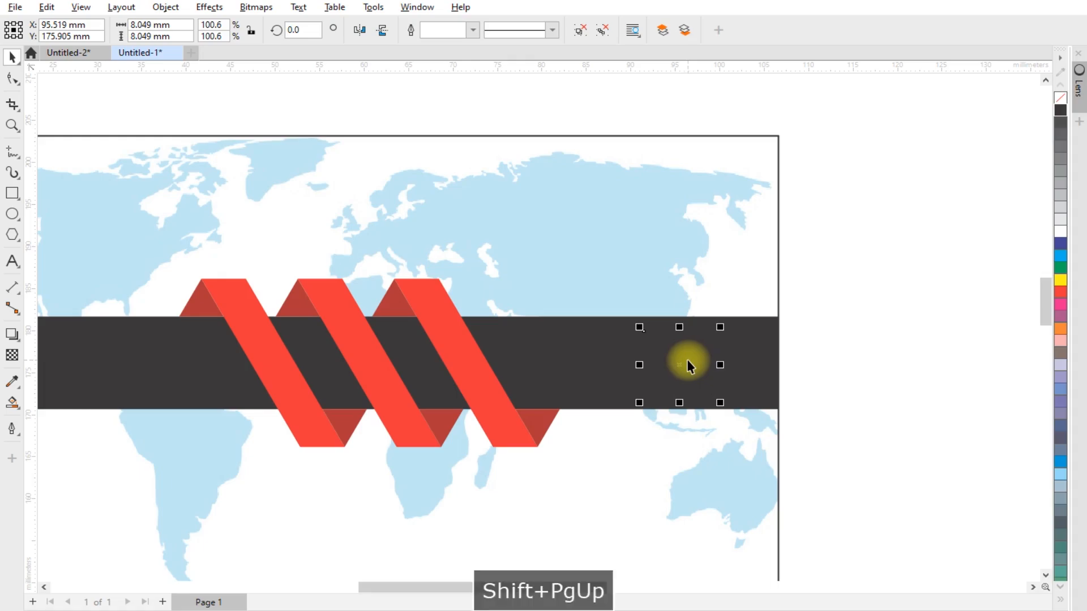
scroll(699, 353, up, 2)
shift+click(767, 345)
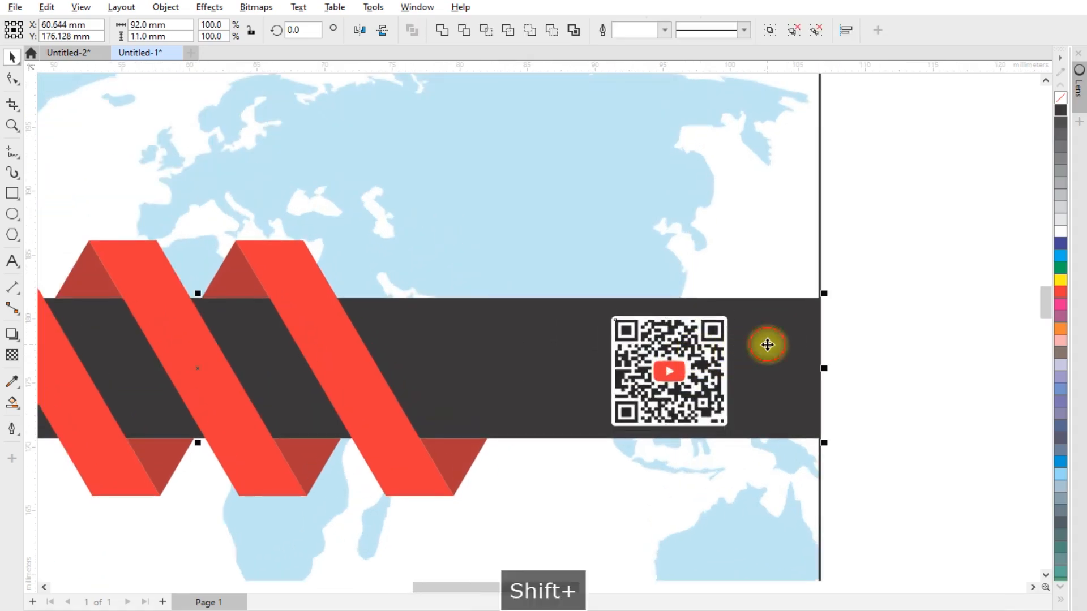
key(e)
scroll(752, 359, down, 3)
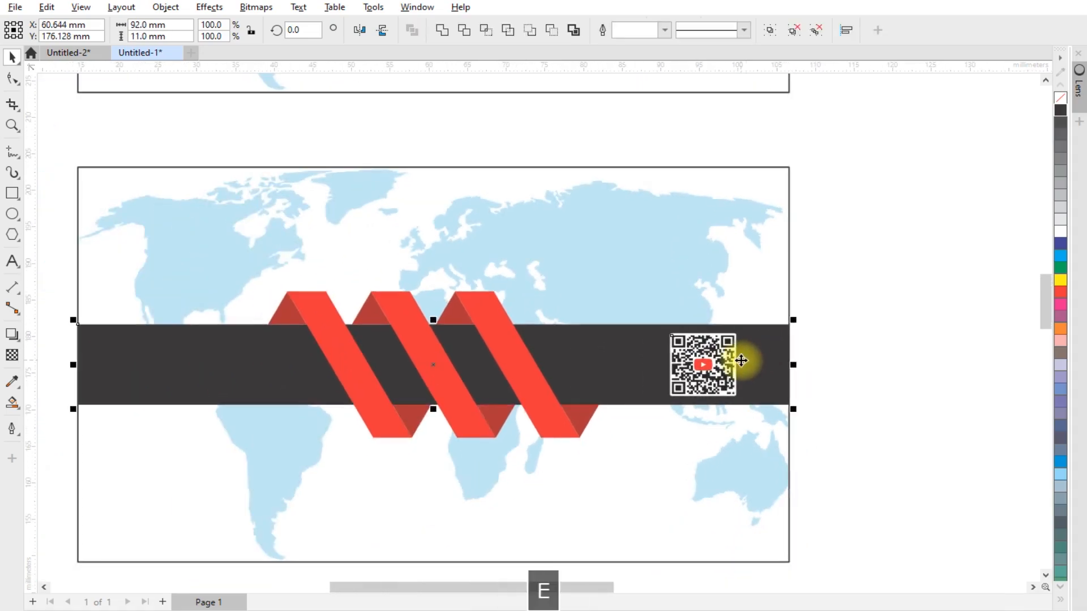
click(815, 355)
click(709, 362)
key(Escape)
scroll(731, 357, down, 3)
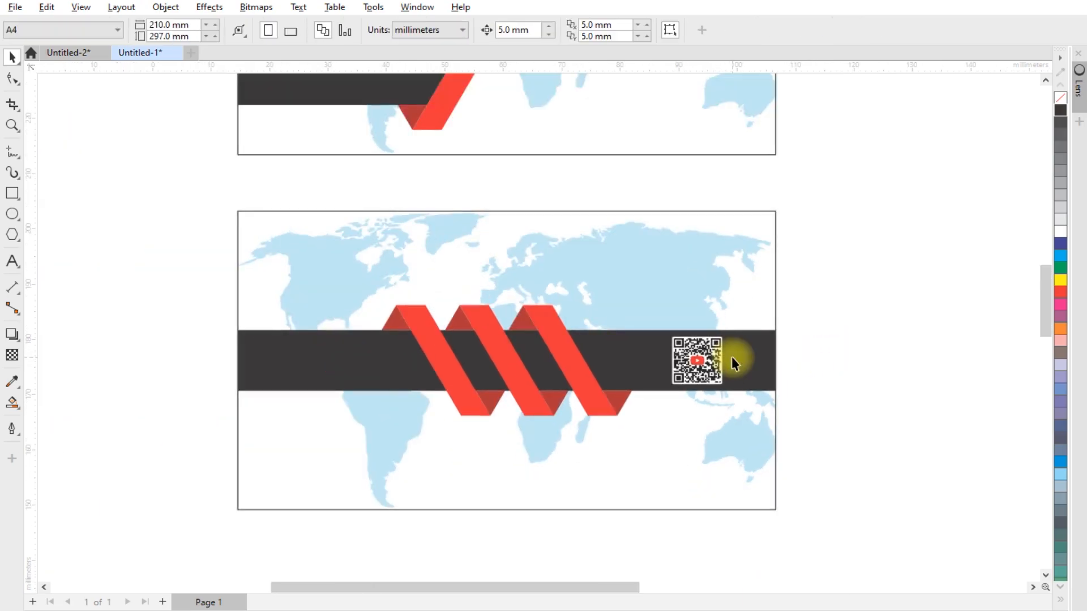
Step: Place the contact details on the dark strip's left end, in front and filled white, and centre them vertically on the strip
scroll(224, 199, down, 1)
drag(221, 162, 365, 400)
scroll(372, 419, up, 1)
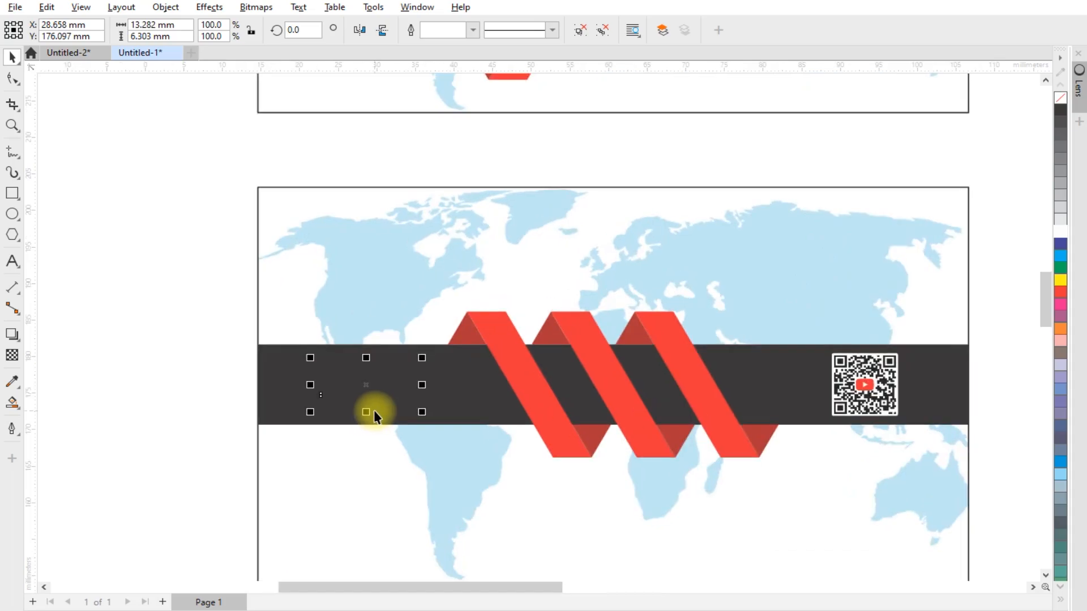
key(shift+Page_Up)
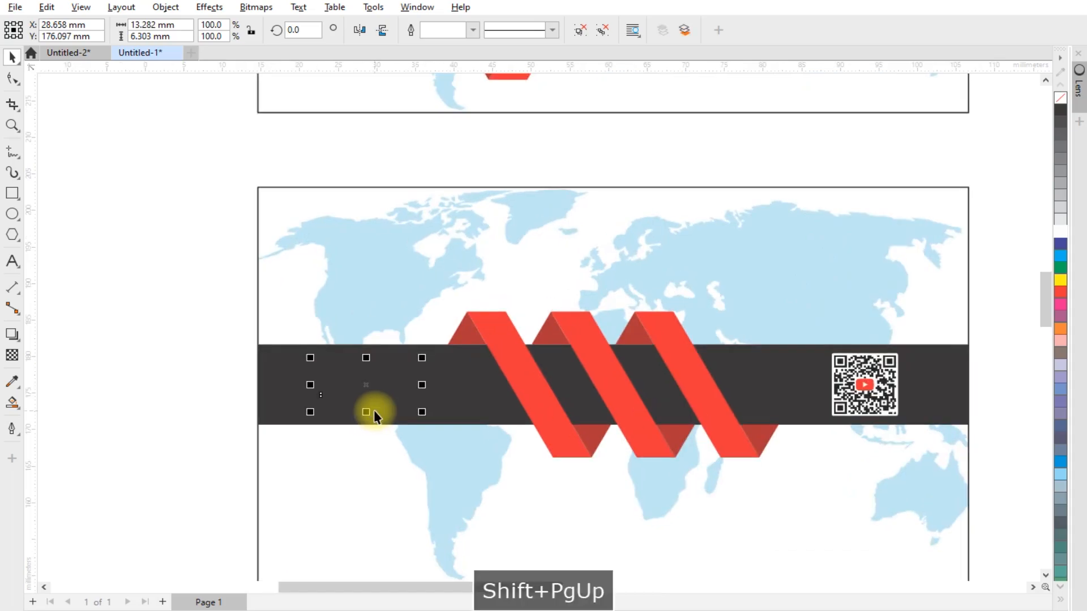
scroll(374, 414, up, 1)
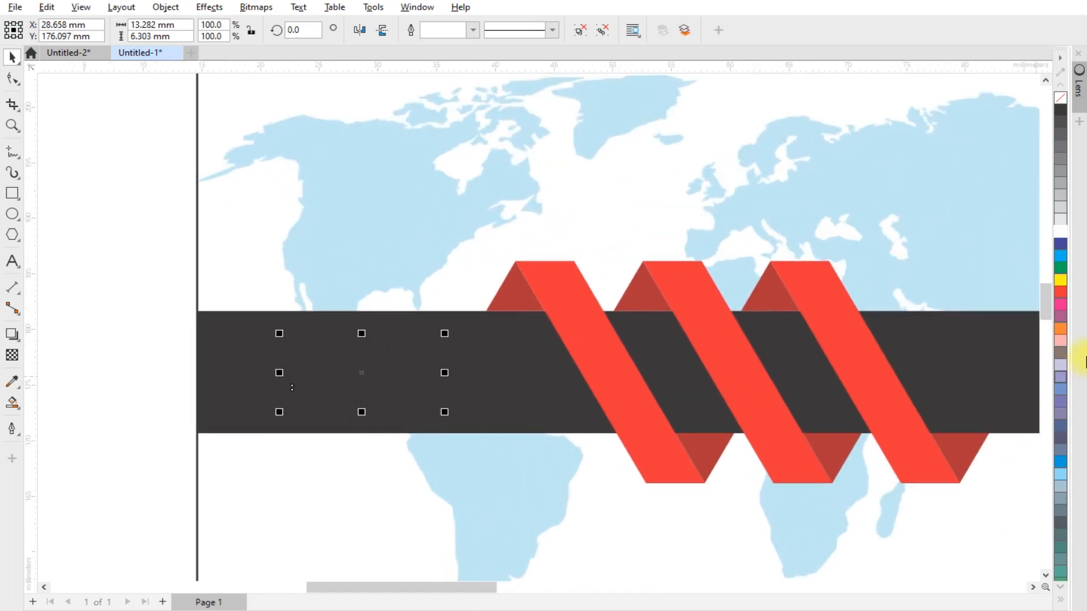
click(1060, 231)
shift+click(496, 396)
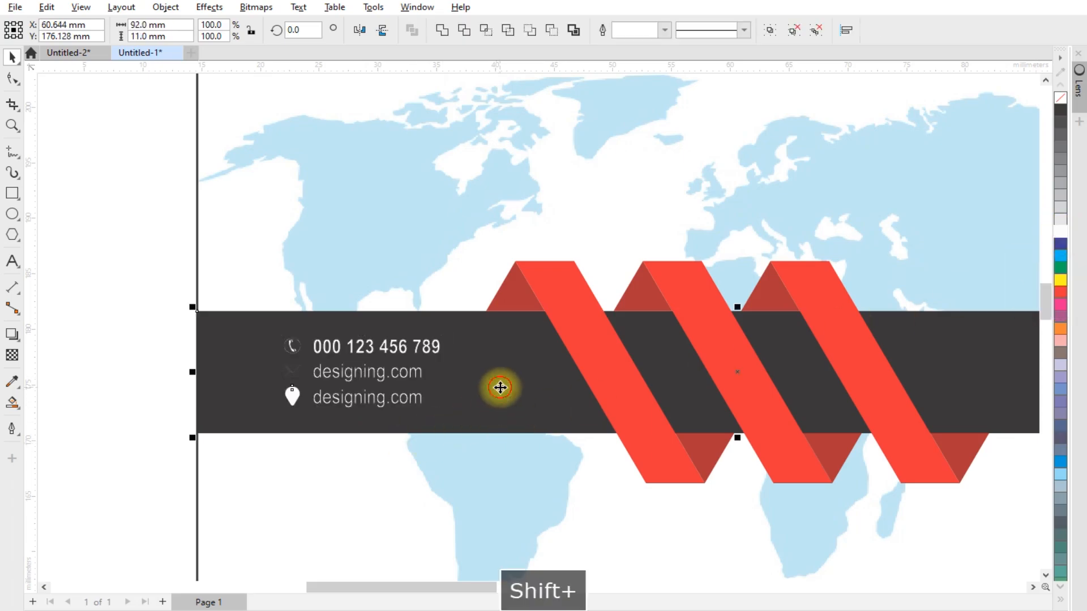
key(e)
scroll(344, 402, up, 2)
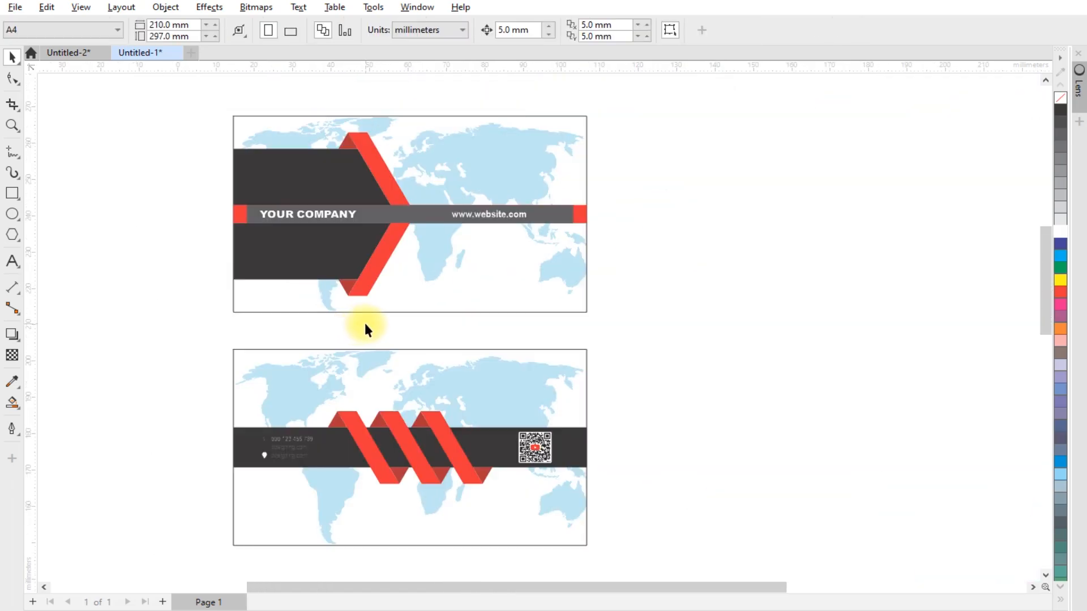
Step: Group all objects of the QR code card, and group all objects of the YOUR COMPANY card
scroll(364, 320, down, 1)
scroll(363, 321, up, 1)
scroll(323, 320, down, 1)
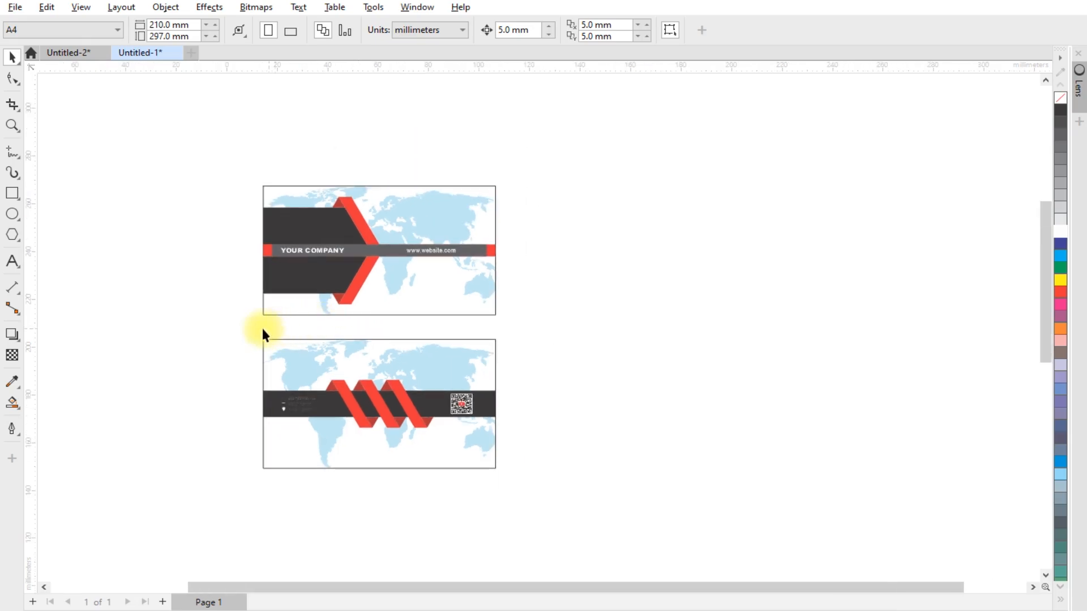
drag(242, 329, 536, 499)
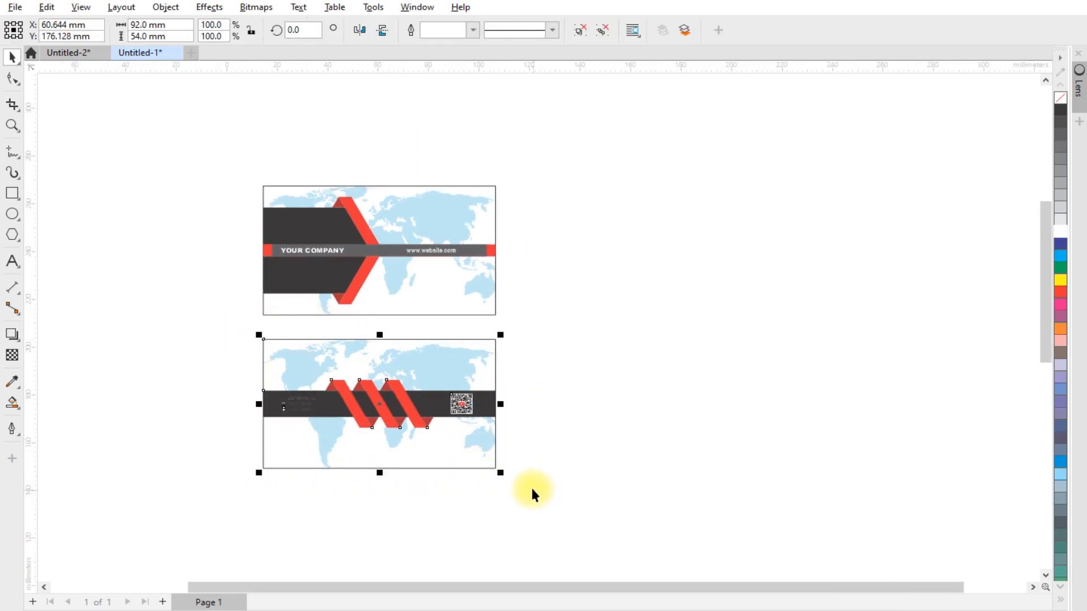
key(ctrl+g)
click(558, 460)
drag(236, 160, 485, 276)
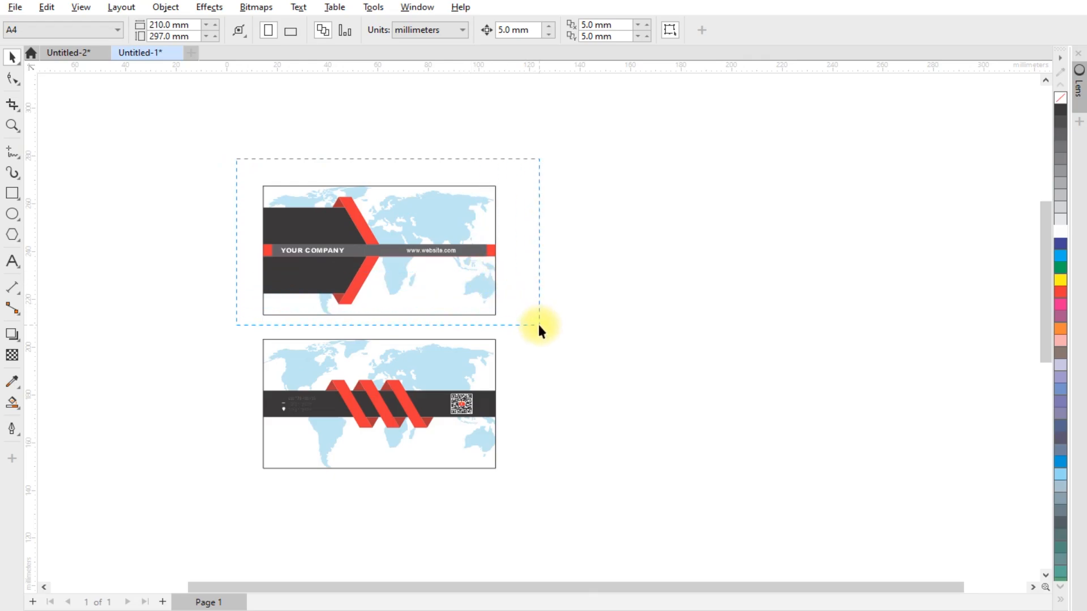
drag(539, 326, 539, 327)
key(ctrl+g)
Step: Move the YOUR COMPANY card to about X 173, Y 254 mm and the QR code card to about X -99, Y 250 mm
scroll(170, 286, down, 1)
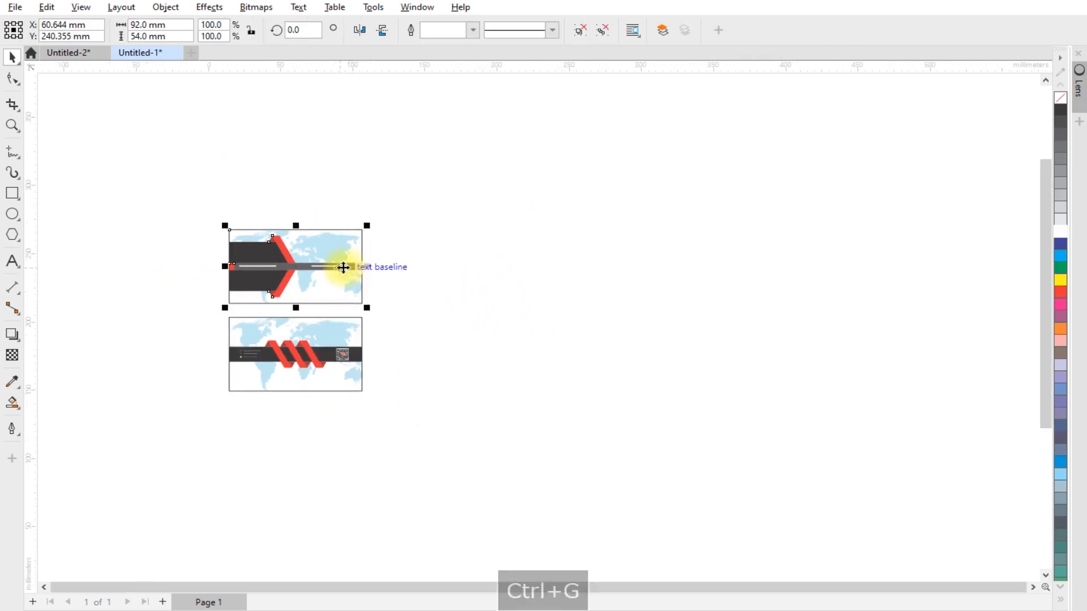
drag(343, 267, 586, 270)
drag(315, 340, 124, 238)
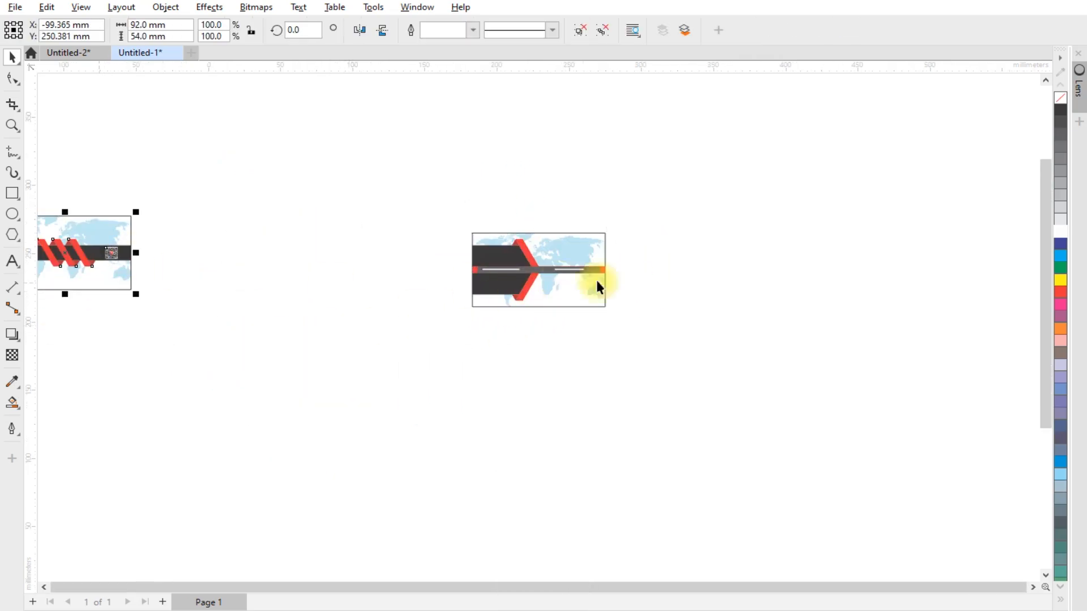
drag(597, 286, 529, 235)
scroll(528, 235, up, 2)
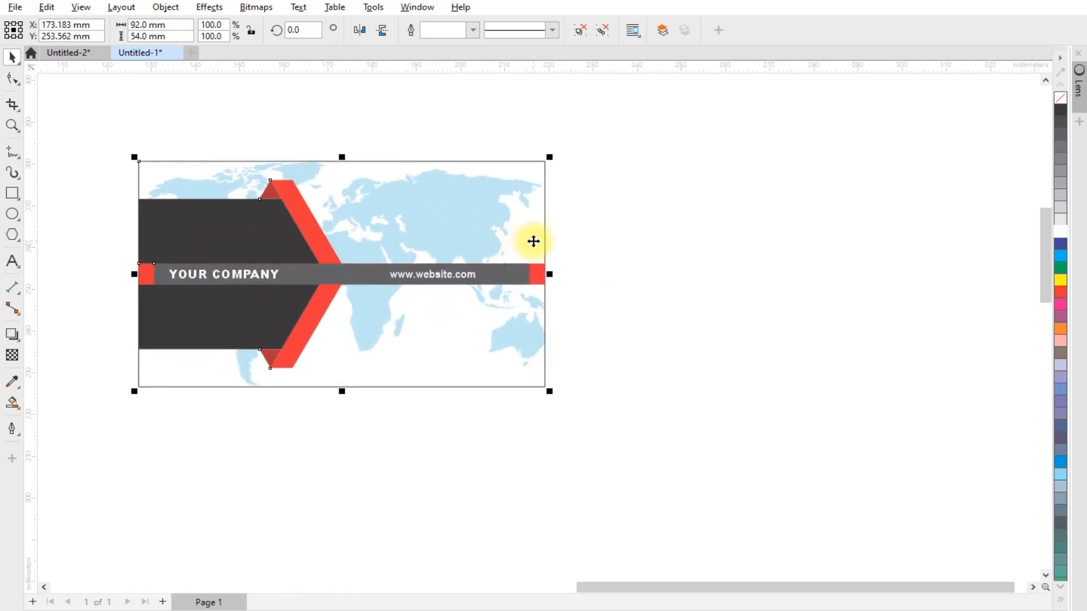
Step: Ungroup the YOUR COMPANY card and give its background rectangle a very light grey fill and no outline
key(ctrl+u)
click(595, 223)
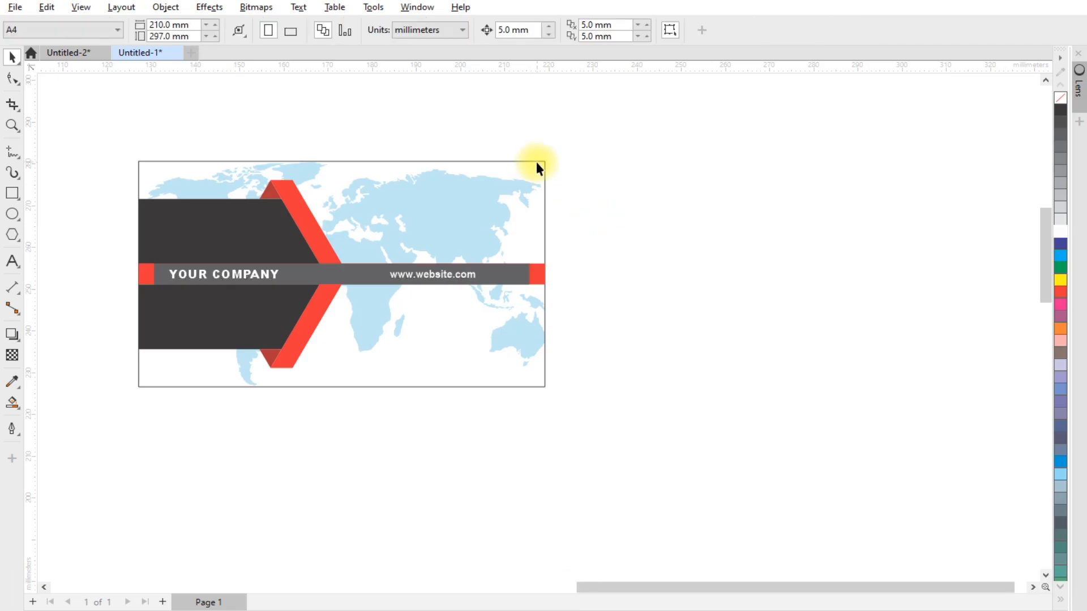
click(535, 162)
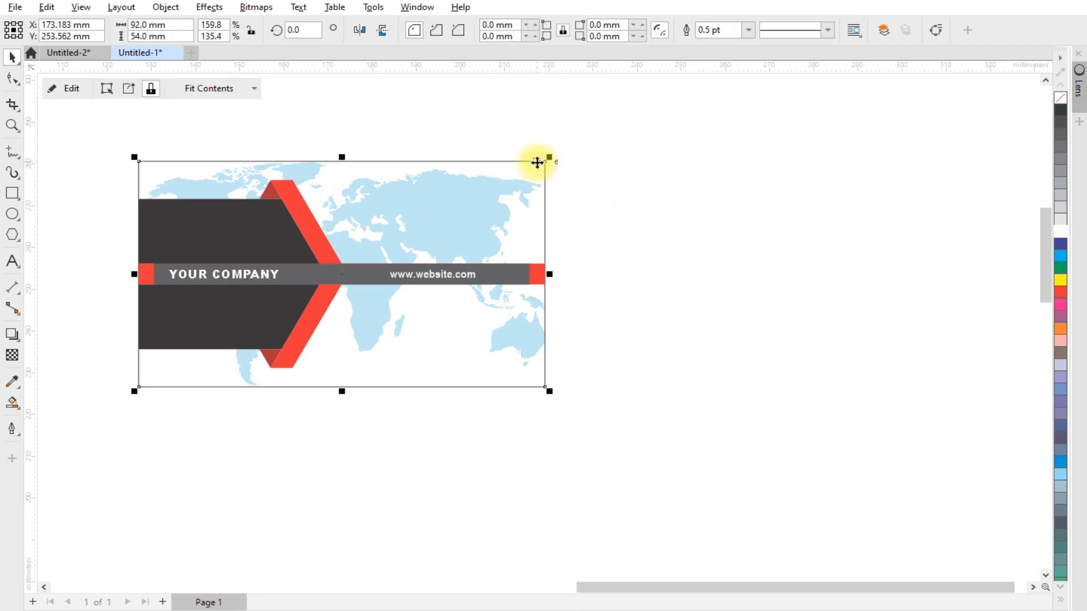
click(1060, 219)
scroll(481, 226, up, 2)
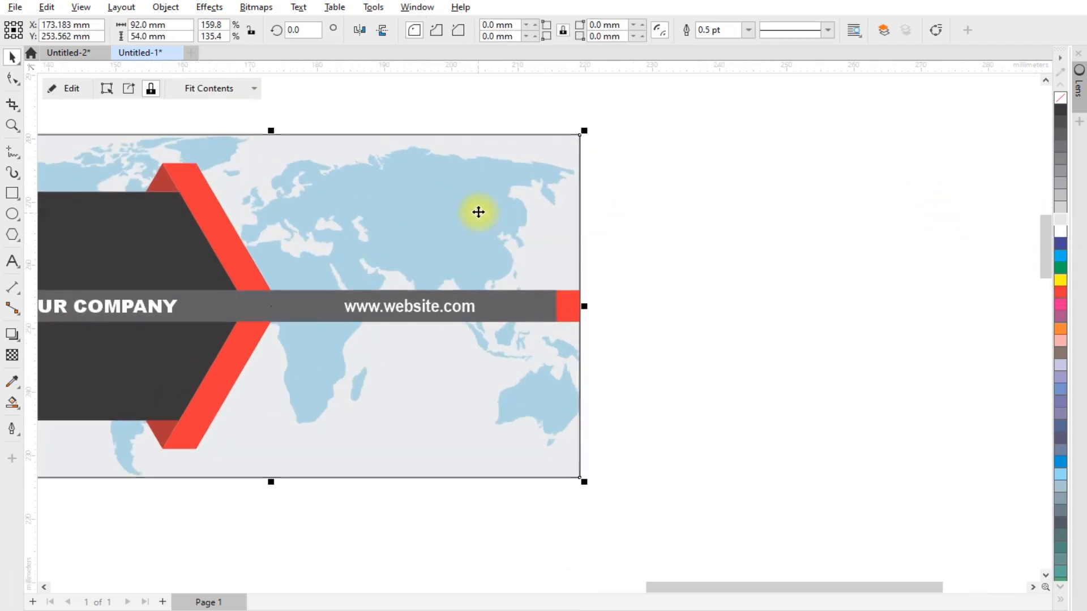
right_click(1060, 99)
click(996, 97)
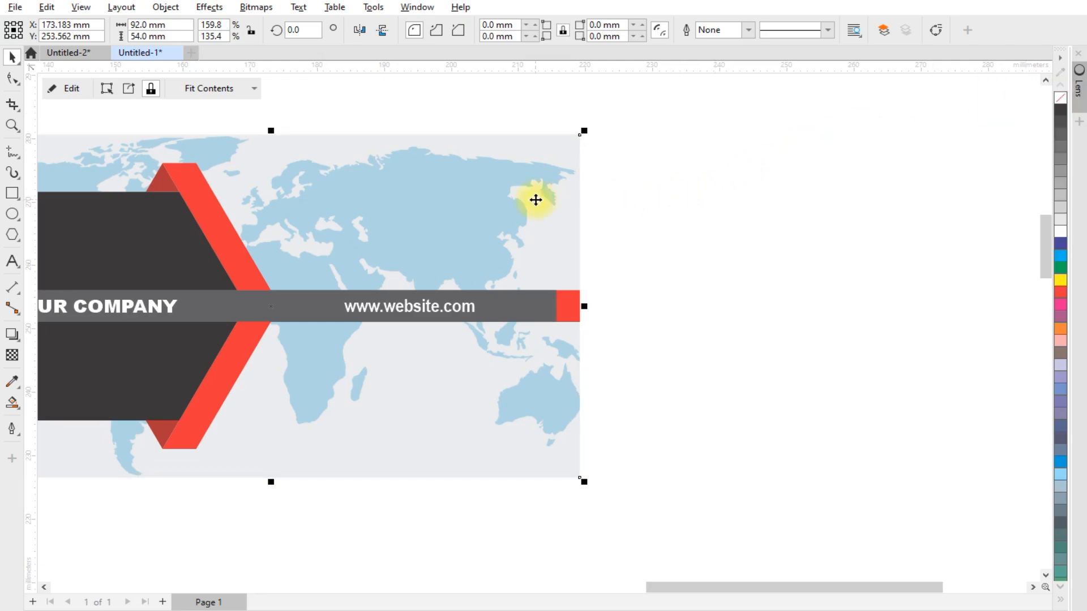
Step: Group all objects of the YOUR COMPANY card
scroll(534, 200, down, 2)
drag(141, 134, 706, 439)
key(ctrl+g)
scroll(417, 214, up, 3)
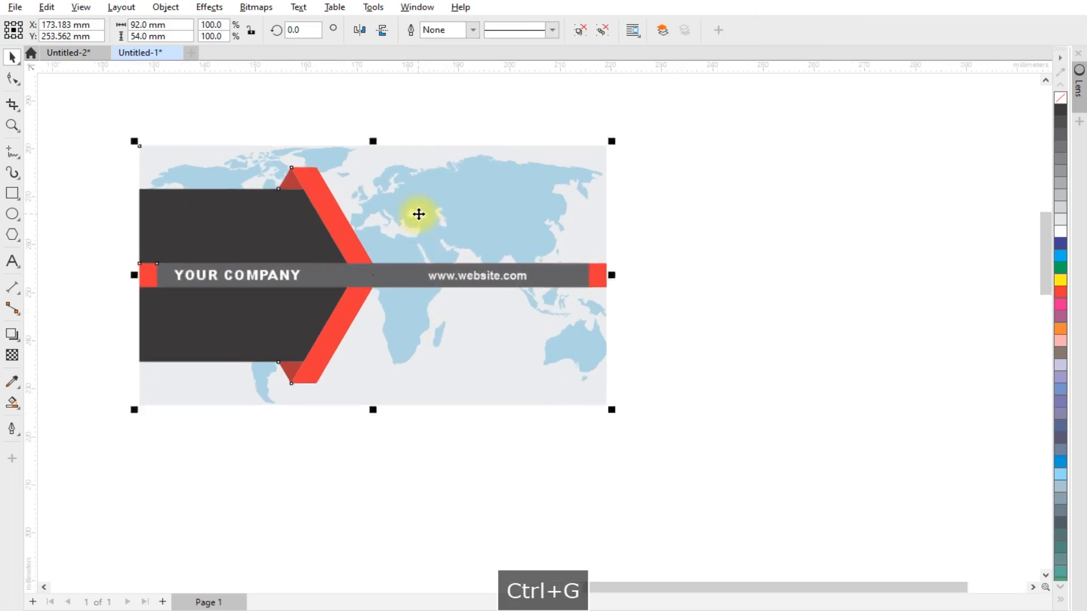
scroll(408, 213, down, 3)
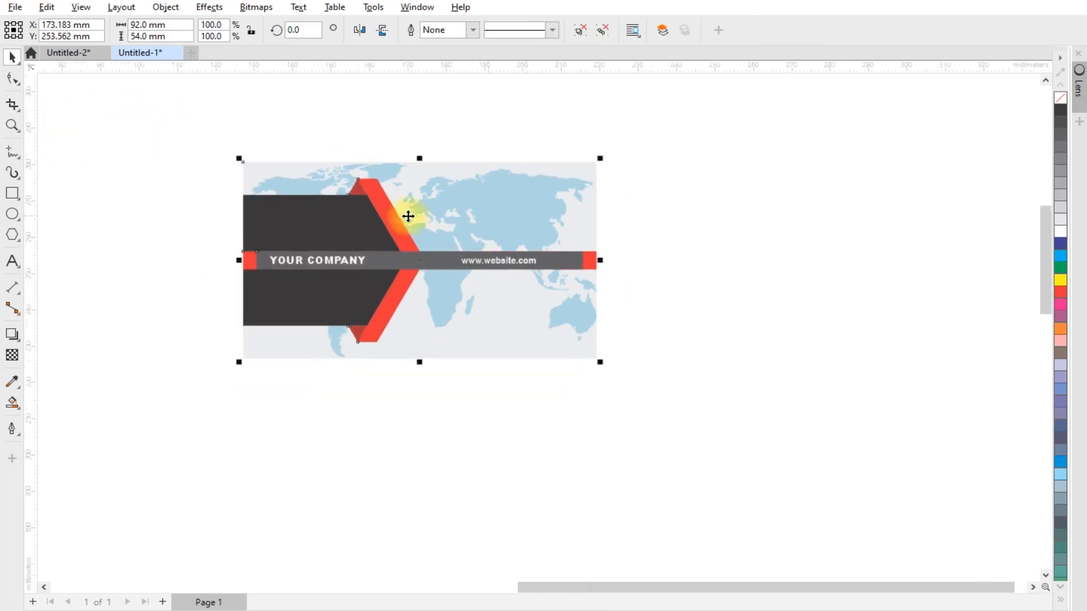
Step: Draw a square about 3.1 mm wide in the empty area just left of the YOUR COMPANY card
scroll(130, 173, up, 4)
scroll(290, 198, up, 1)
scroll(244, 227, up, 2)
click(487, 337)
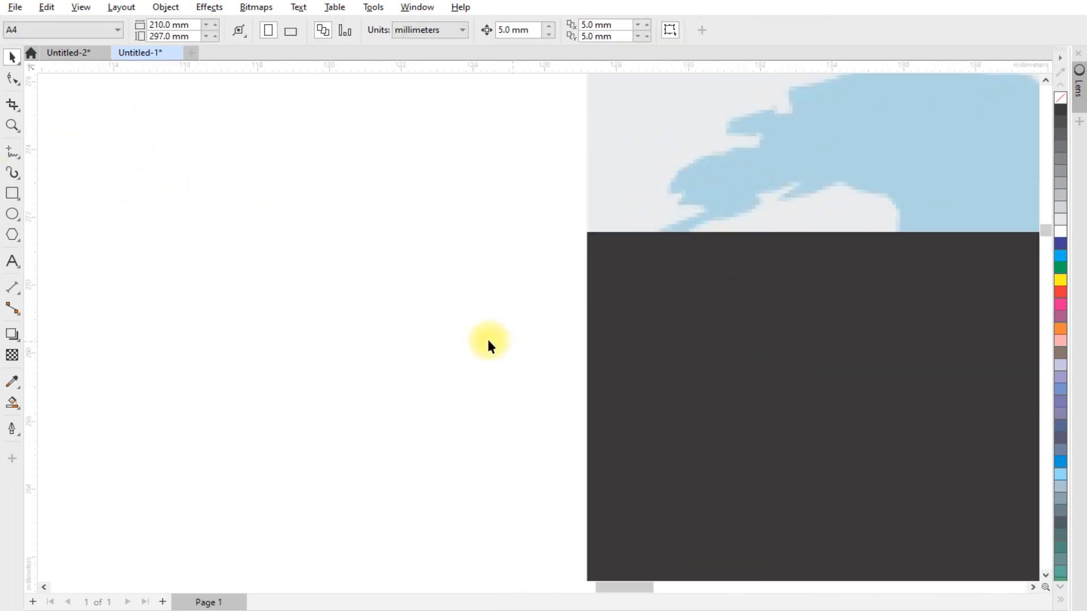
click(12, 194)
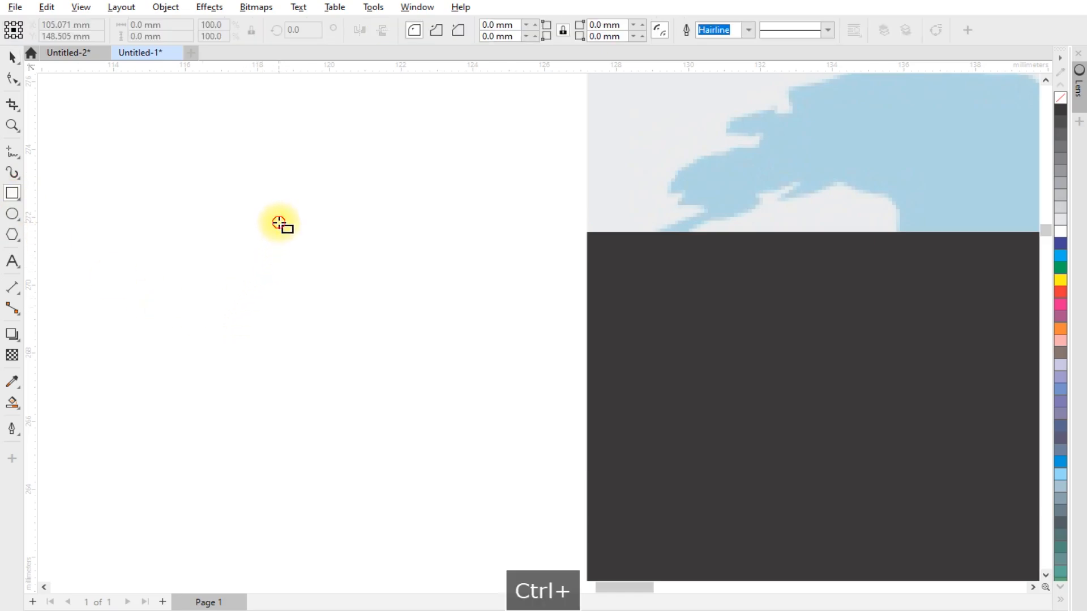
drag(278, 221, 349, 329)
scroll(342, 284, up, 1)
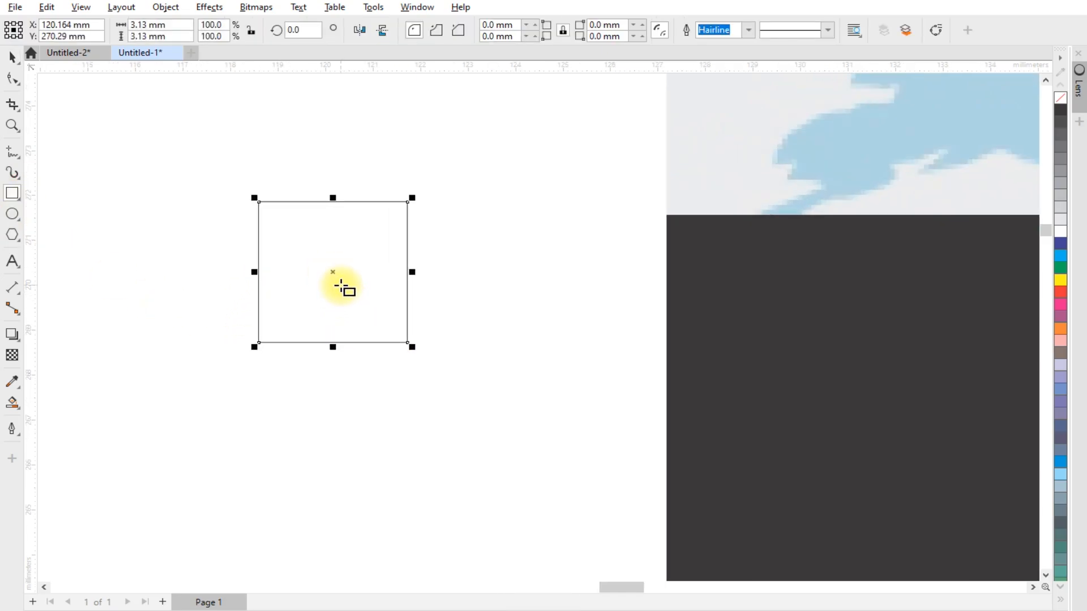
Step: Set the square's width and height to 6 mm
triple_click(137, 25)
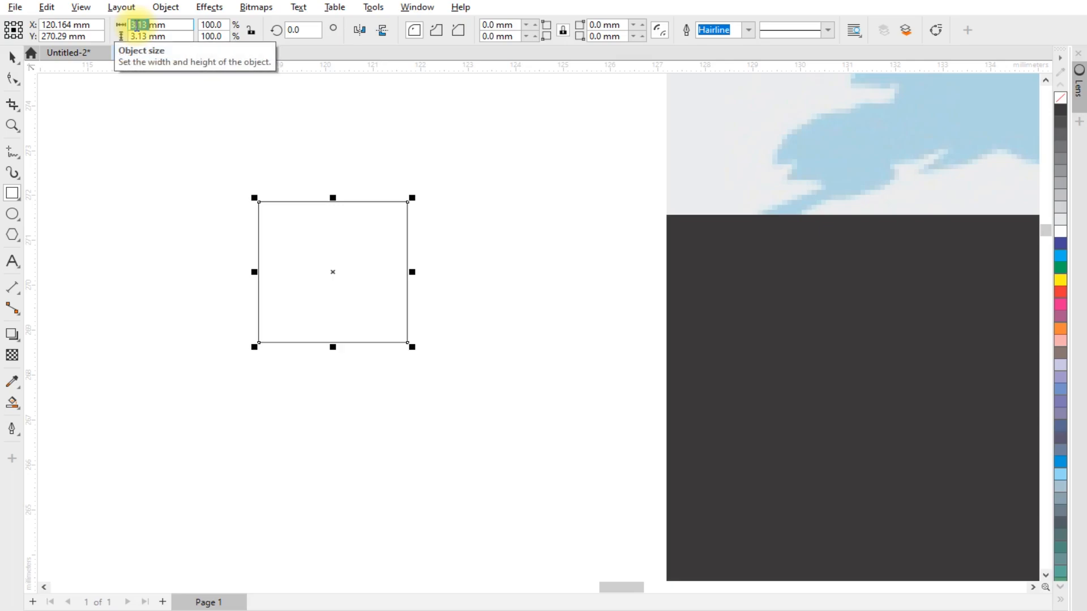
text(6mm)
key(Tab)
text(6)
key(Return)
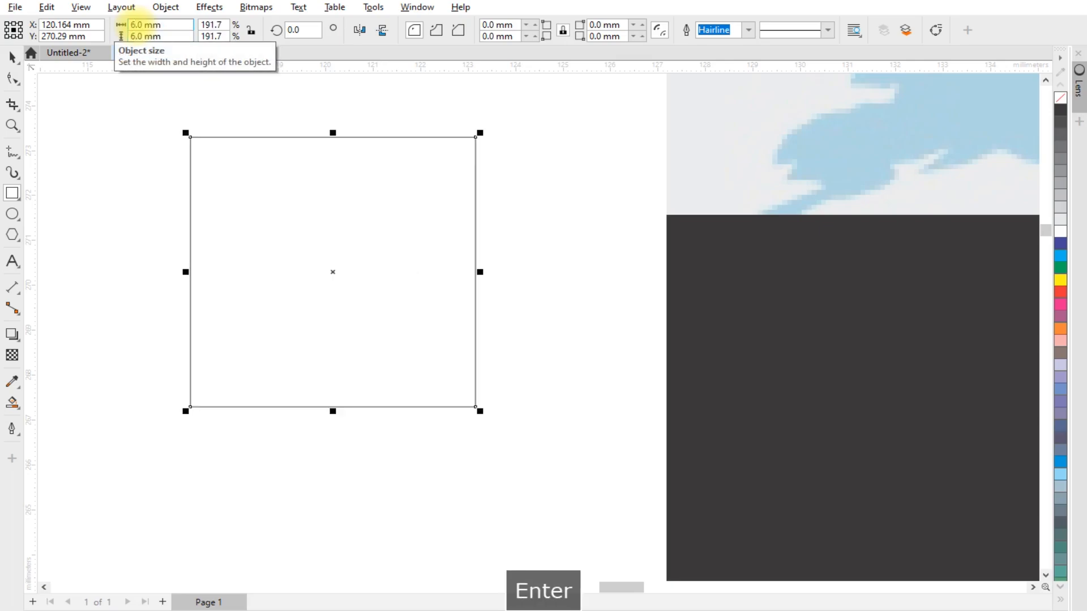
scroll(195, 215, down, 1)
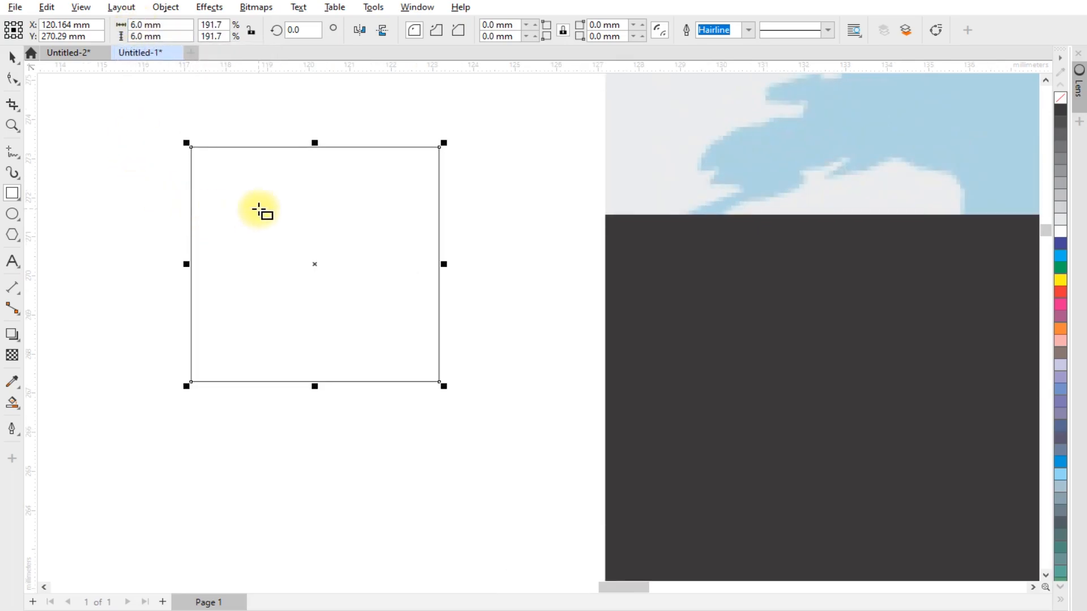
Step: Convert the square to curves and add a node at the midpoint of each of its sides
key(ctrl+q)
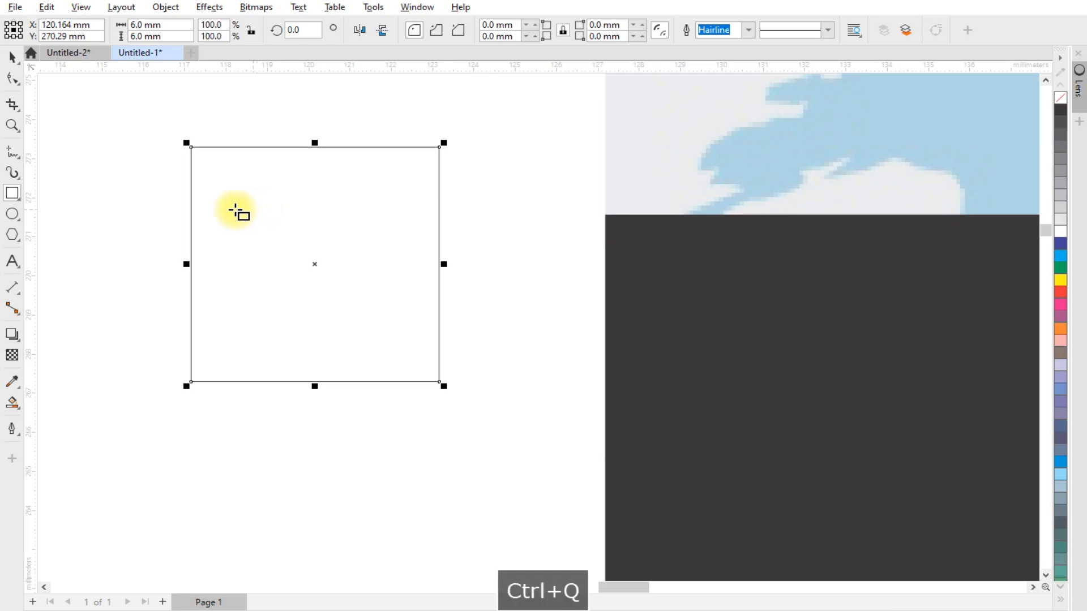
click(12, 78)
drag(126, 131, 521, 430)
scroll(255, 249, down, 3)
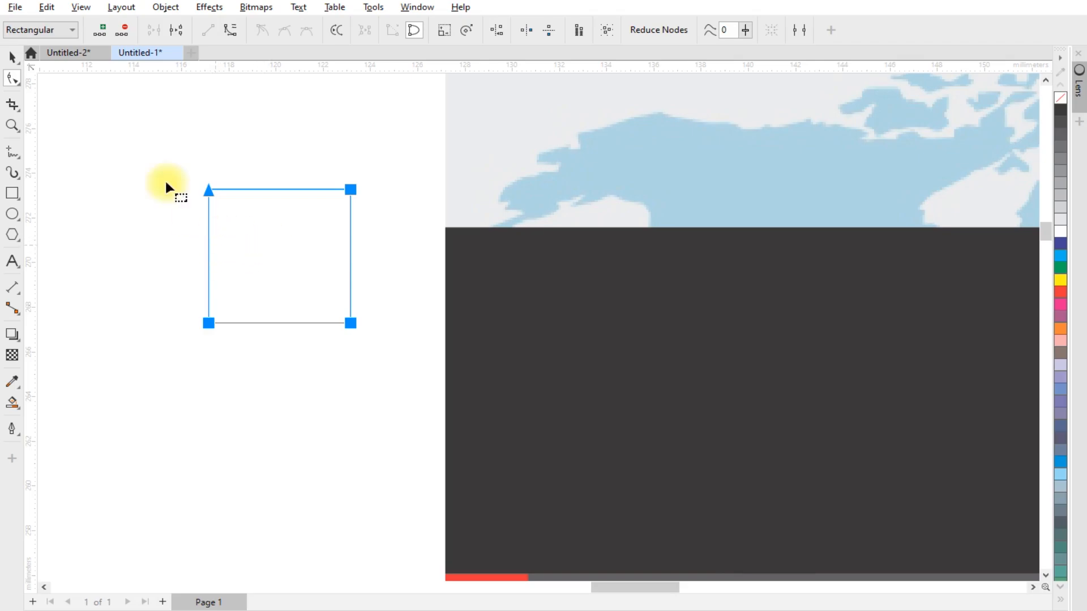
click(100, 29)
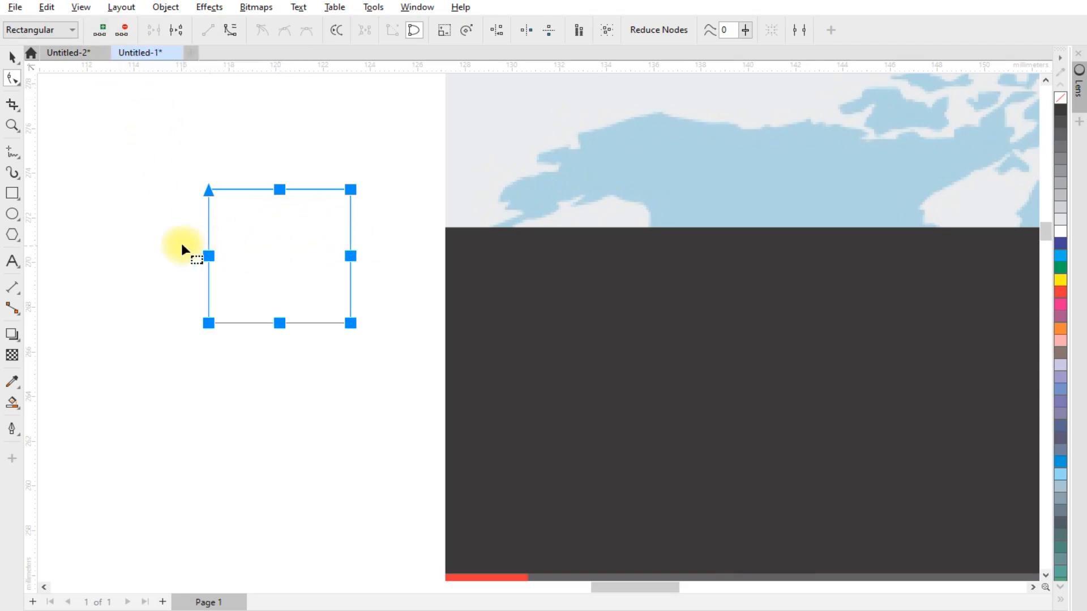
Step: Break the square's curve at its four midpoint nodes and break it apart into separate corner pieces
drag(166, 240, 280, 276)
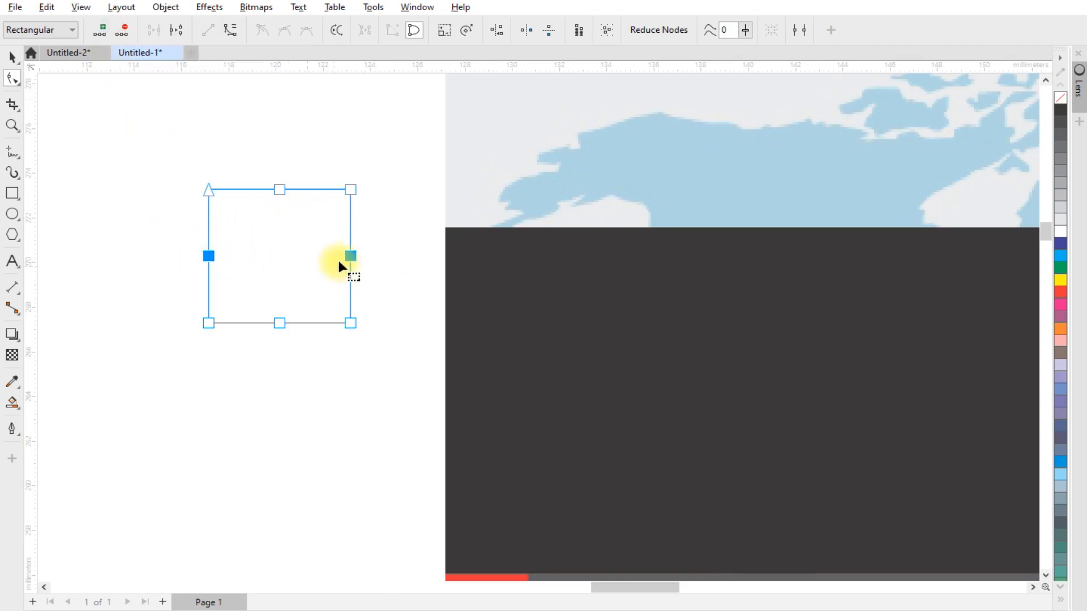
drag(262, 154, 312, 344)
click(176, 29)
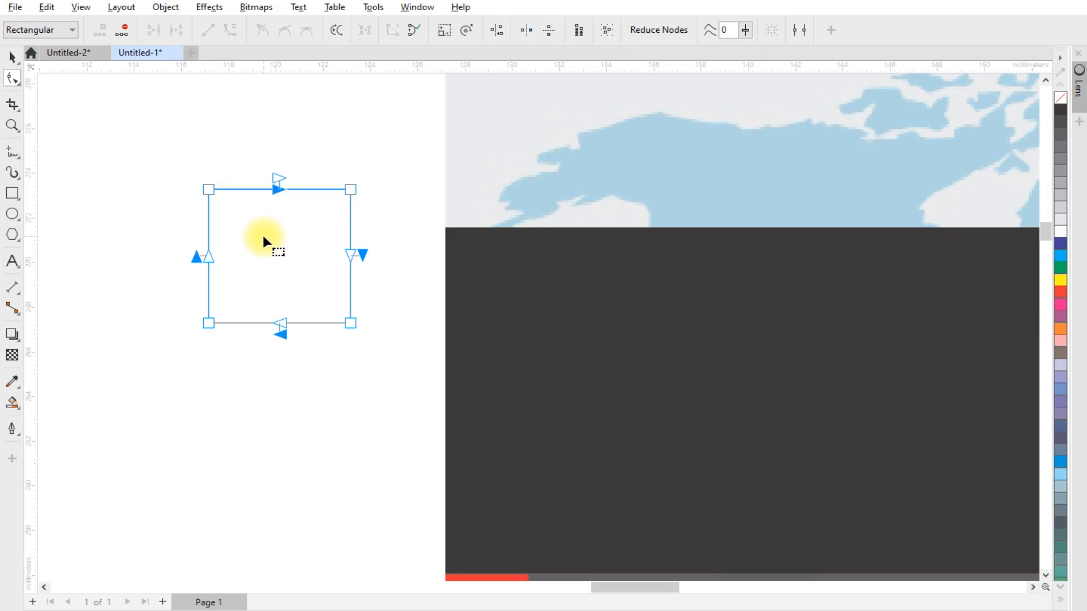
key(ctrl+k)
click(80, 103)
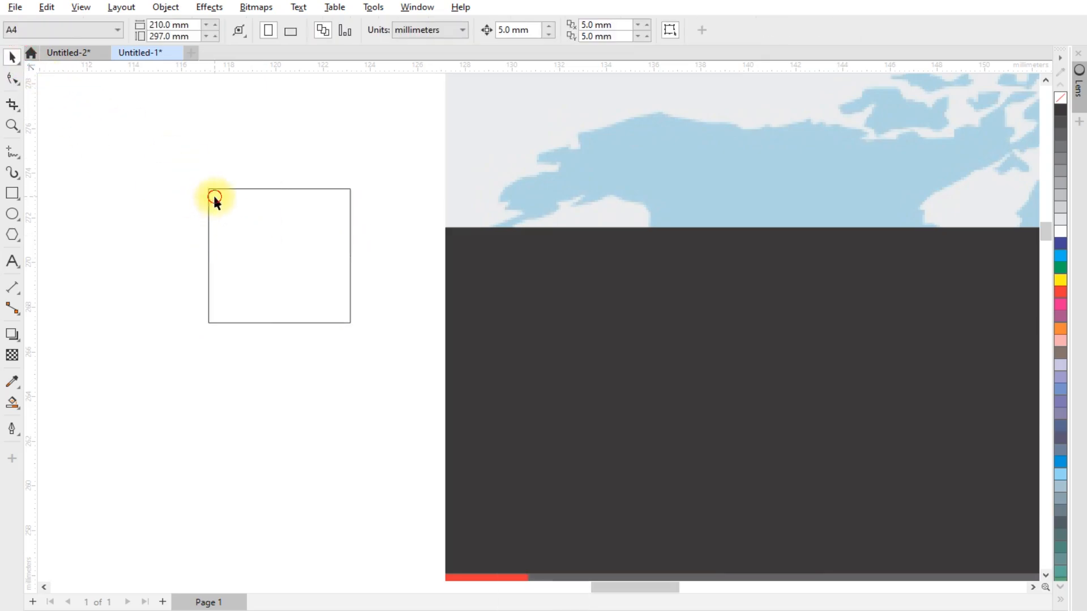
Step: Move the upper-left, upper-right and lower-left corner pieces outward so that all four corner marks stand apart
drag(214, 198, 175, 181)
drag(306, 192, 327, 159)
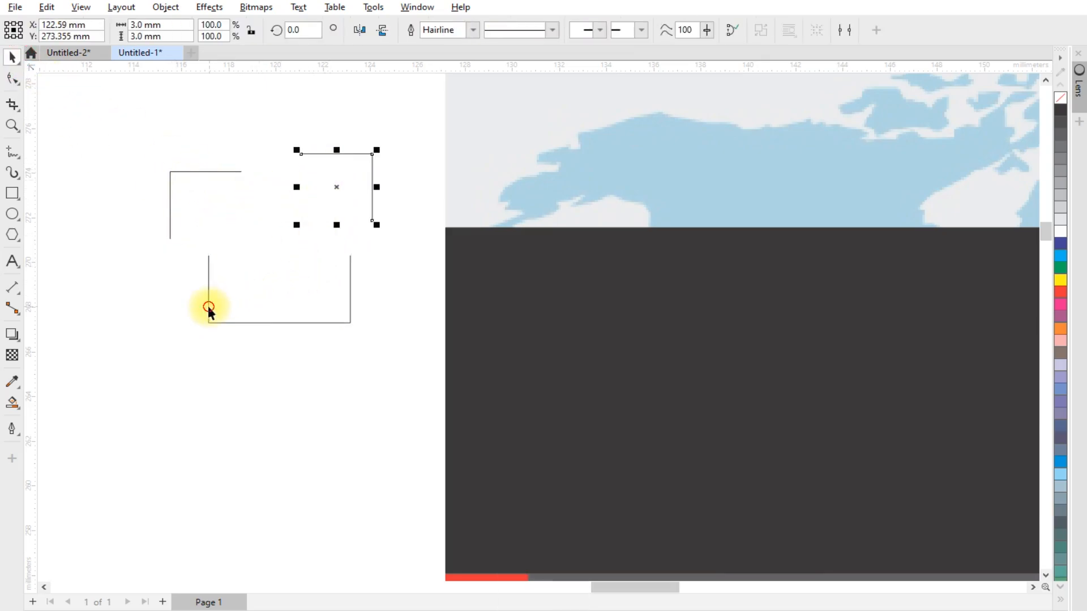
drag(209, 308, 188, 327)
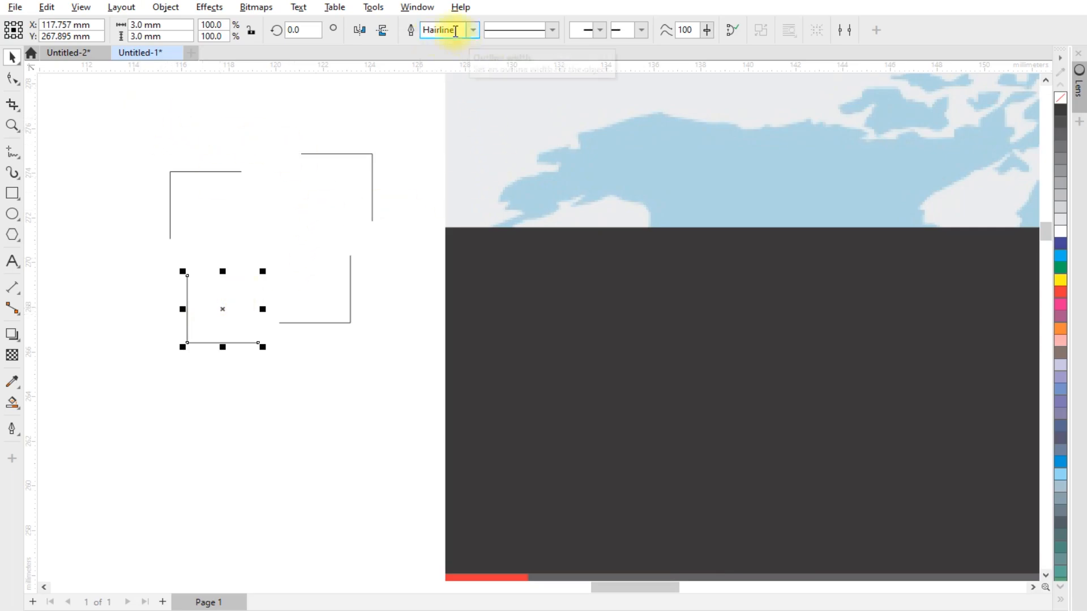
Step: Align the upper-left corner mark with the left and top edges of the YOUR COMPANY card
click(191, 173)
scroll(174, 261, down, 1)
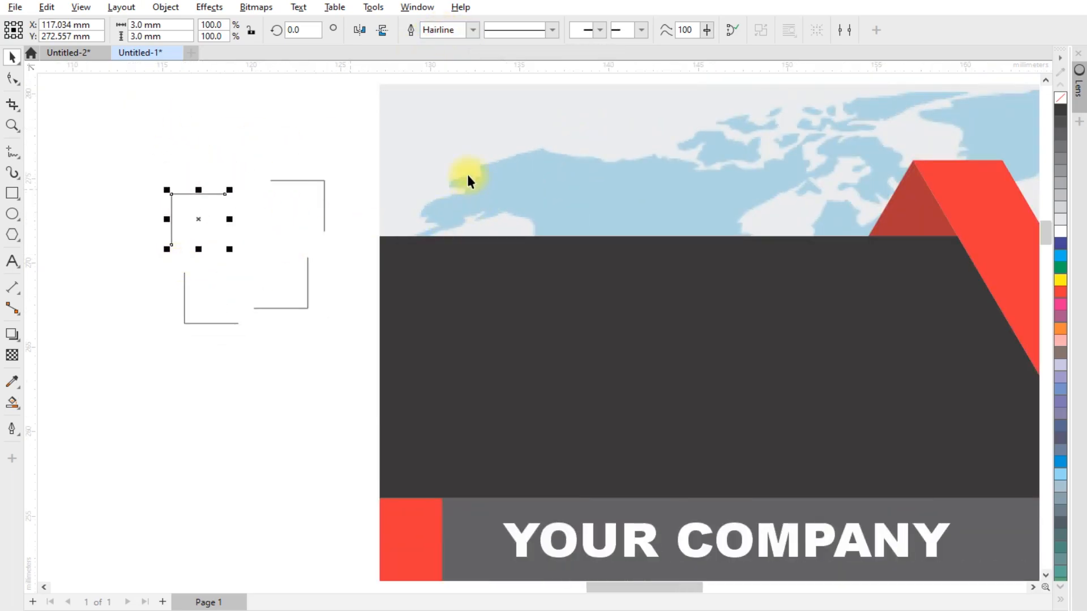
shift+click(496, 215)
key(l)
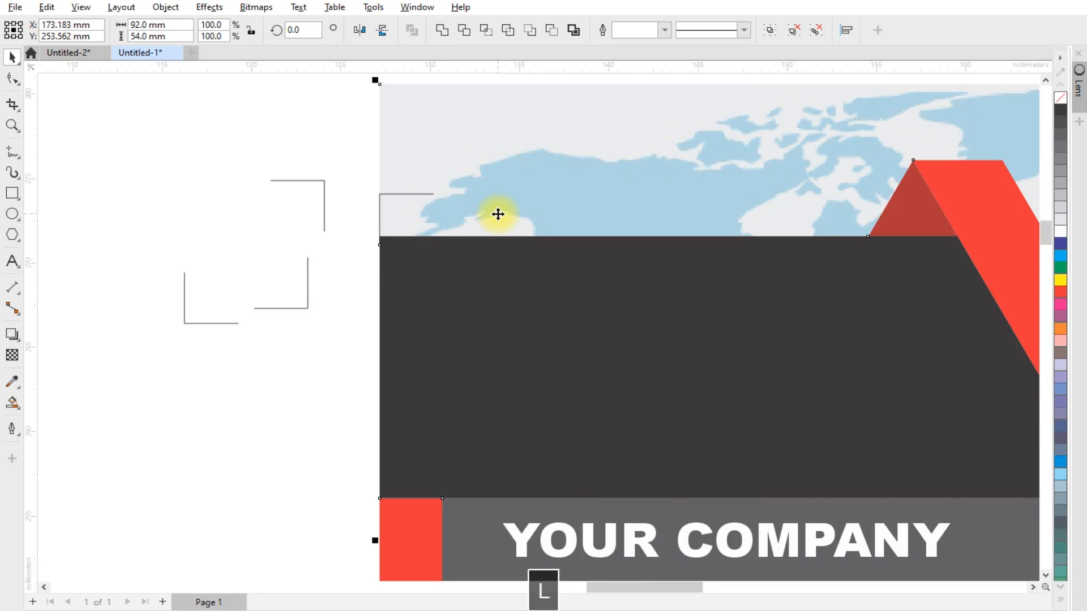
key(t)
Step: Align the upper-right corner mark with the right and top edges of the YOUR COMPANY card
click(325, 191)
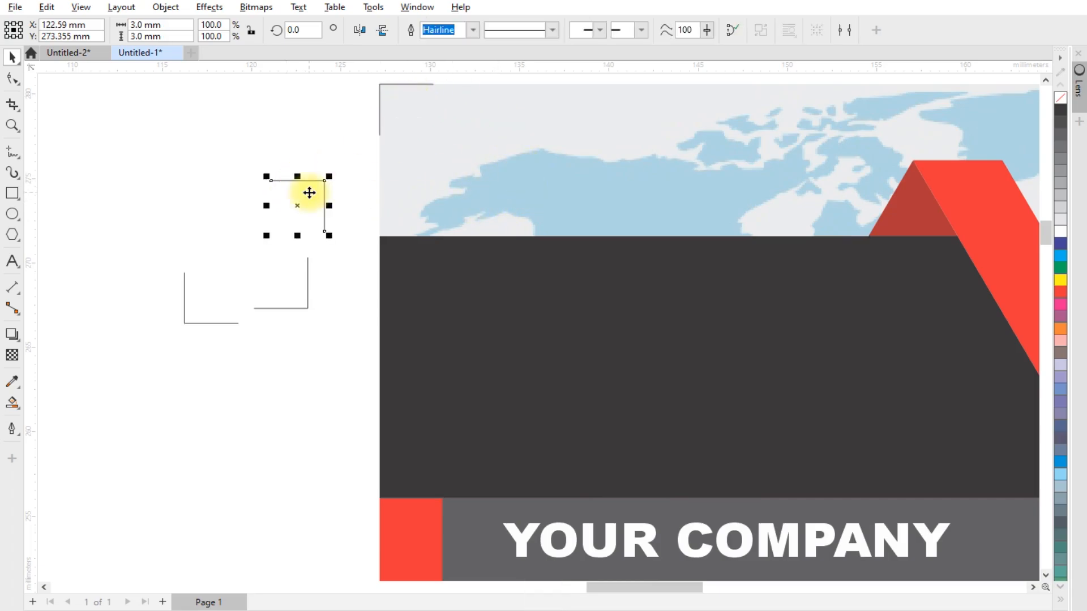
shift+click(577, 205)
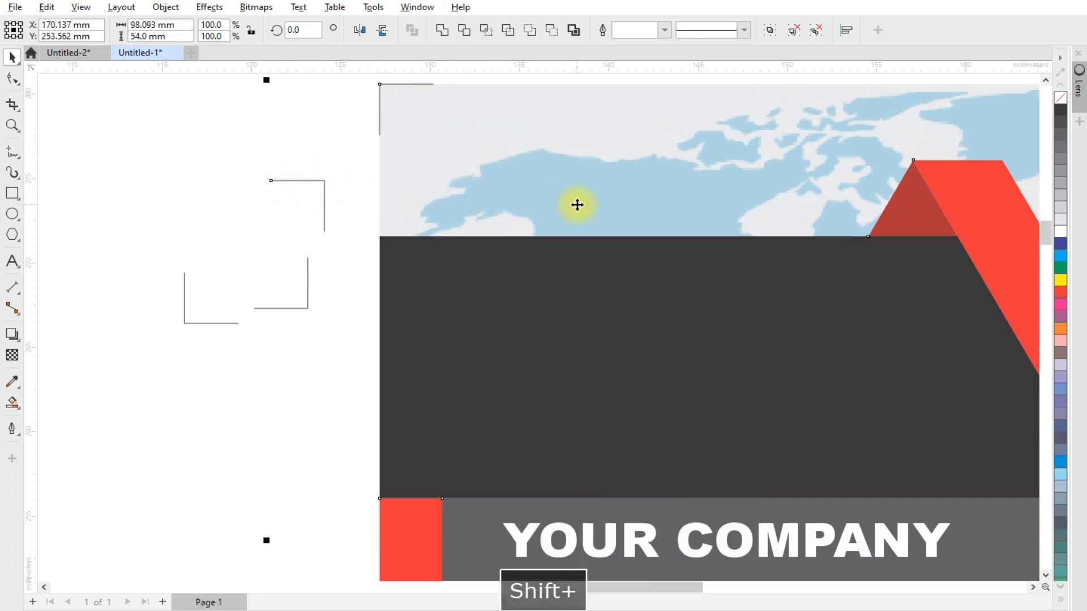
key(r)
click(284, 199)
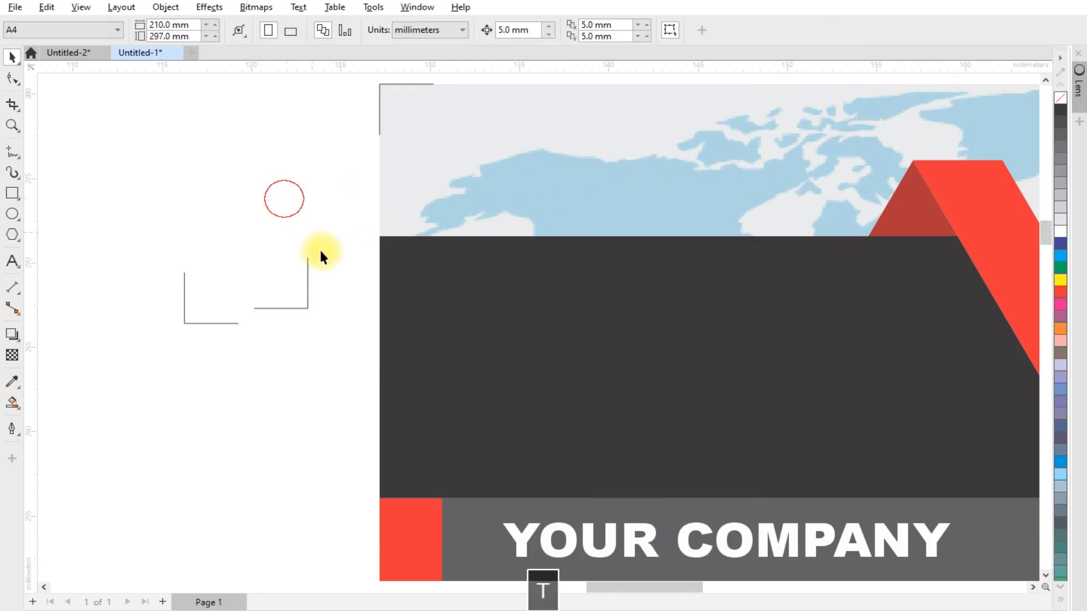
Step: Align the lower-right corner mark with the right and bottom edges of the YOUR COMPANY card
click(307, 292)
shift+click(518, 187)
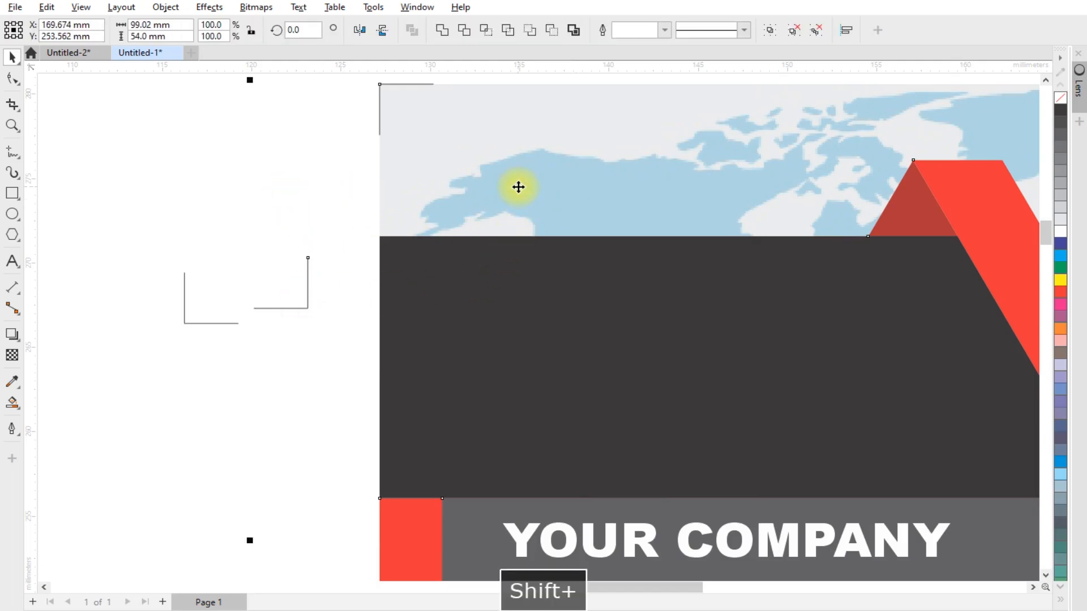
key(r)
key(b)
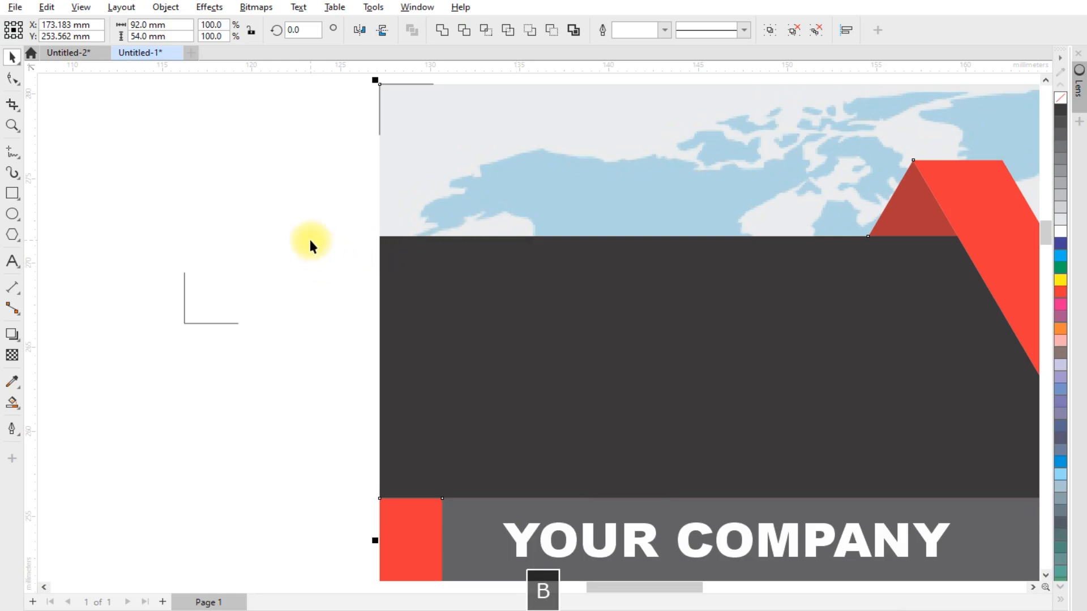
Step: Align the lower-left corner mark with the left and bottom edges of the YOUR COMPANY card
click(192, 322)
shift+click(453, 205)
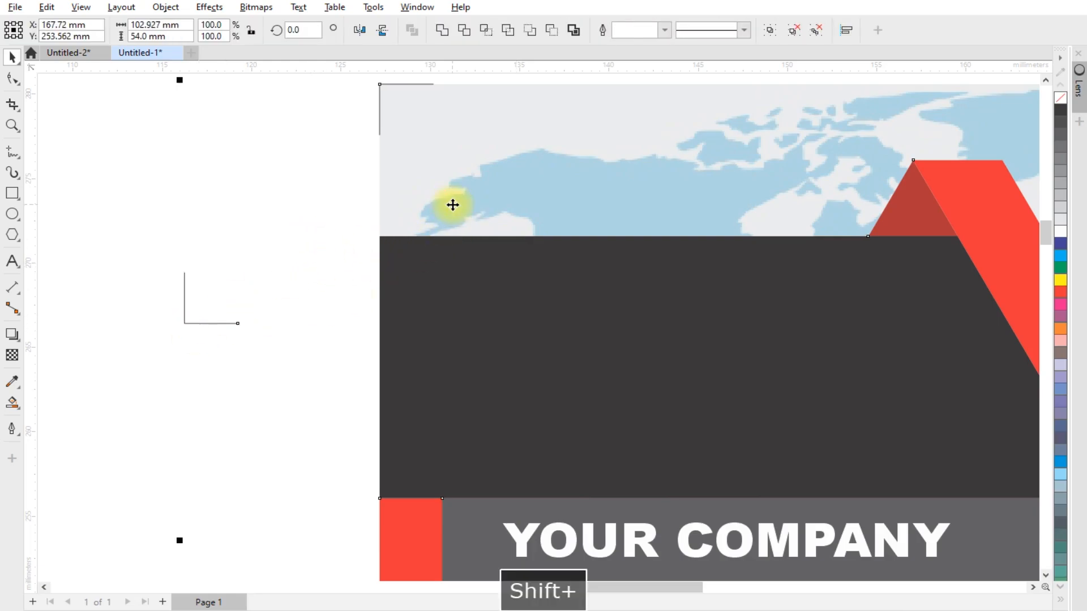
key(l)
scroll(246, 195, down, 2)
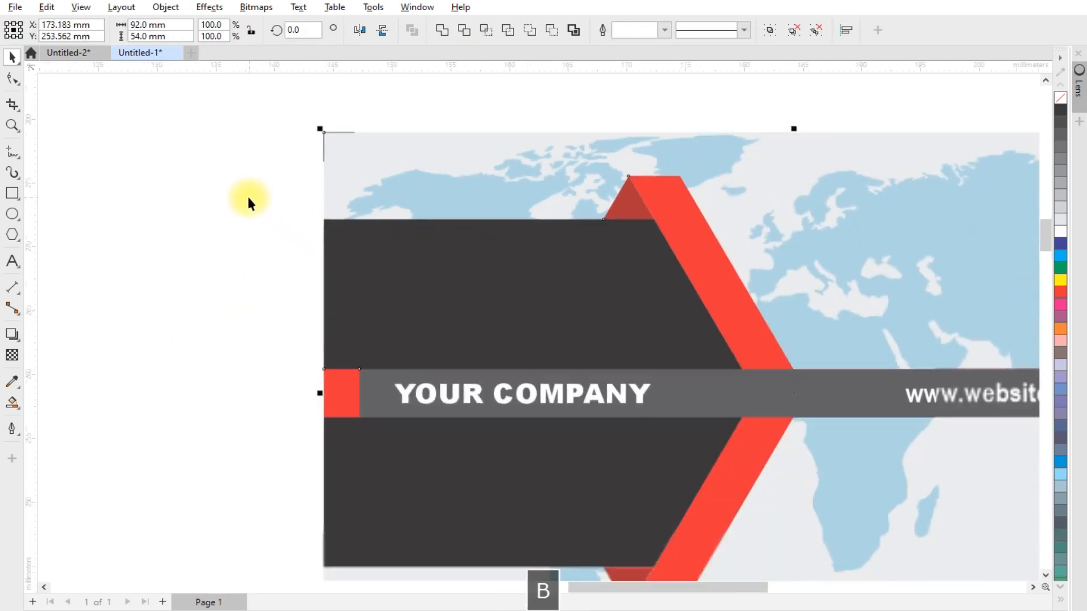
Step: Group the YOUR COMPANY card with its four corner marks and move the group to about X 170, Y 259 mm
click(236, 126)
drag(238, 131, 889, 519)
key(ctrl+g)
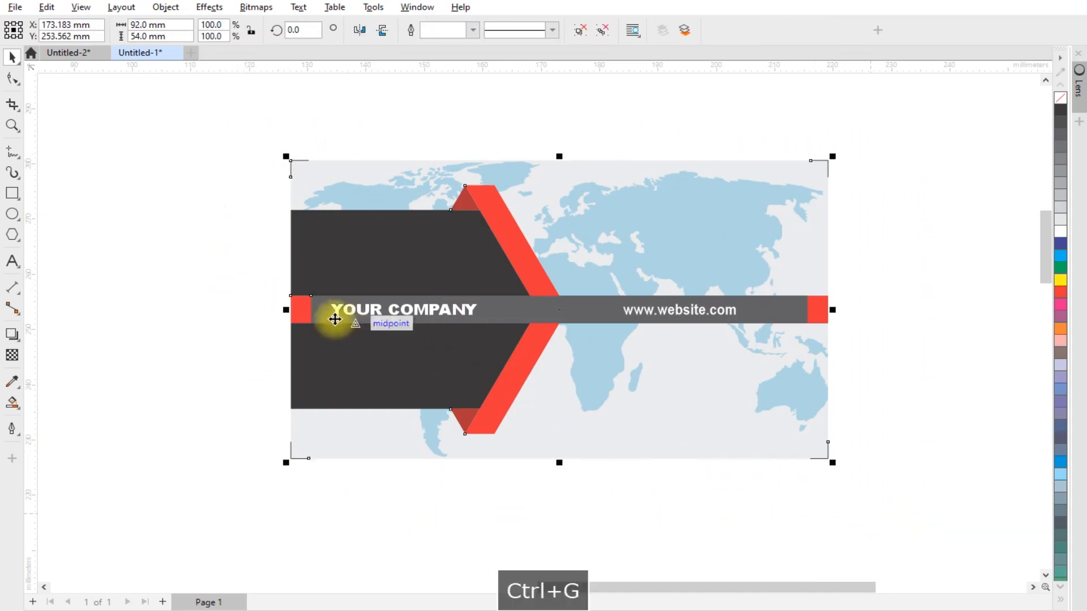
scroll(335, 310, down, 1)
scroll(307, 283, down, 1)
scroll(502, 345, up, 2)
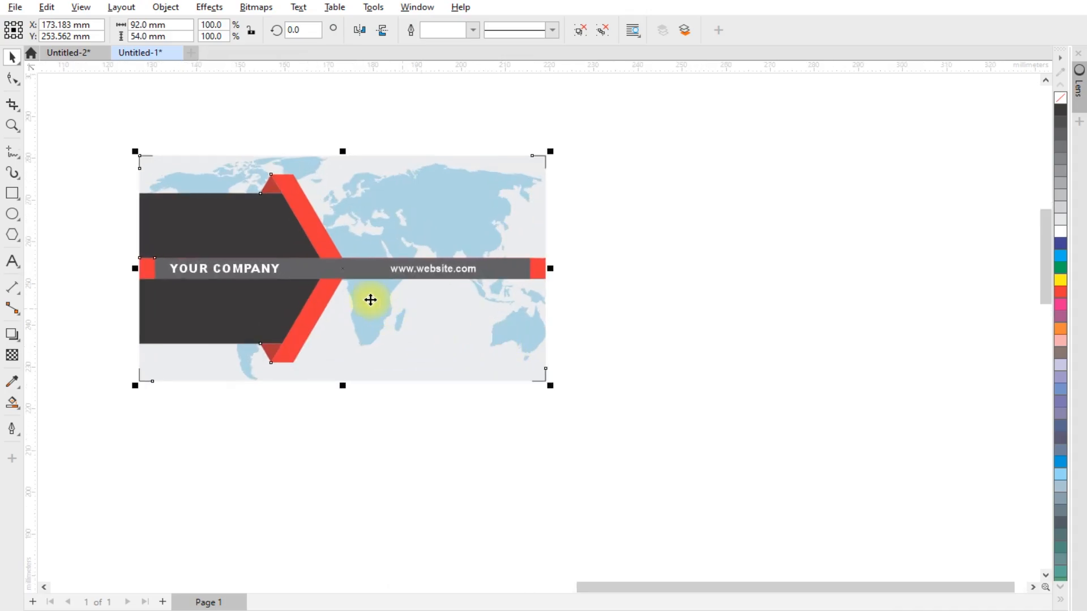
drag(359, 266, 347, 244)
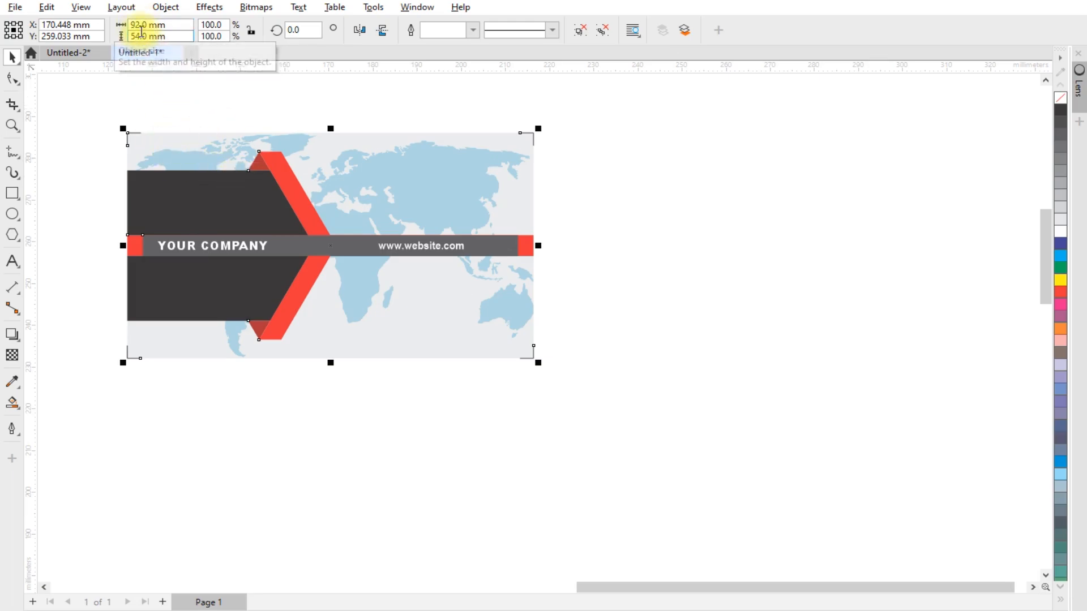
Step: With nothing selected, set the duplicate distance to 92 mm horizontally and 0 mm vertically
click(715, 188)
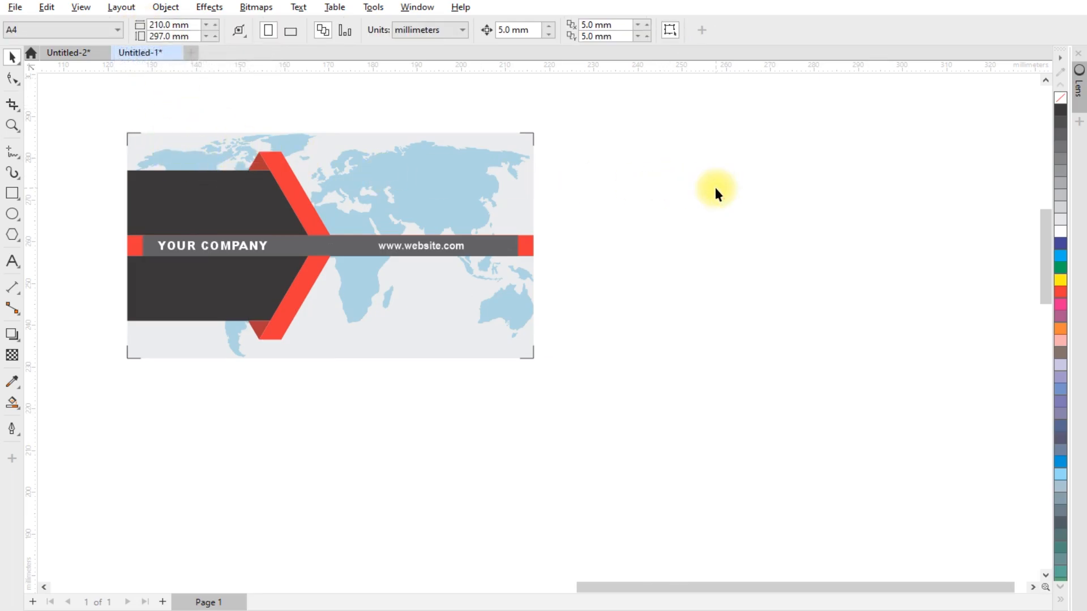
double_click(588, 25)
text(92mm)
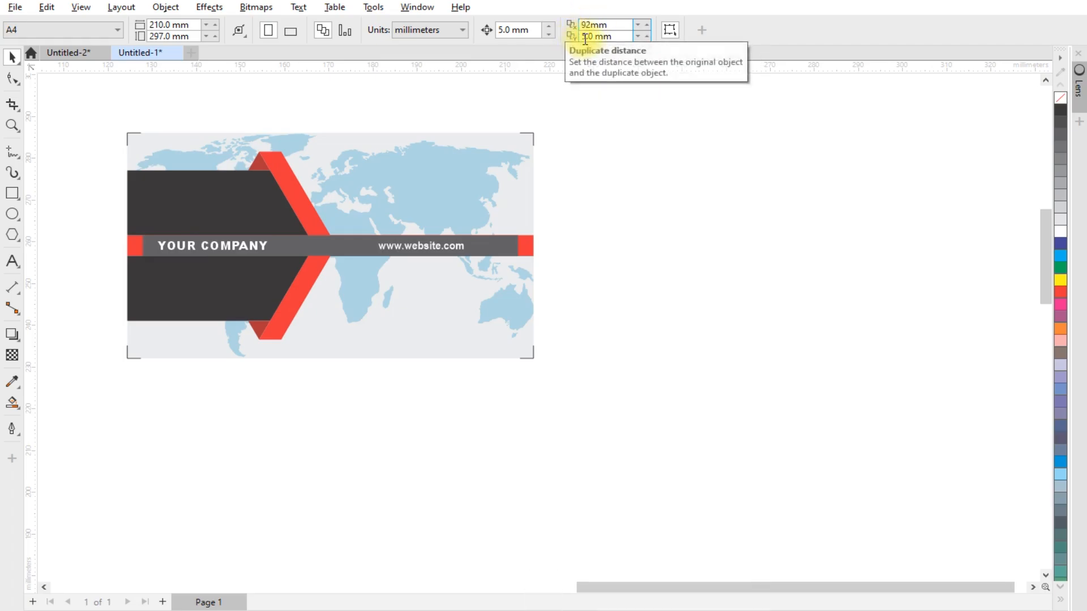
double_click(585, 37)
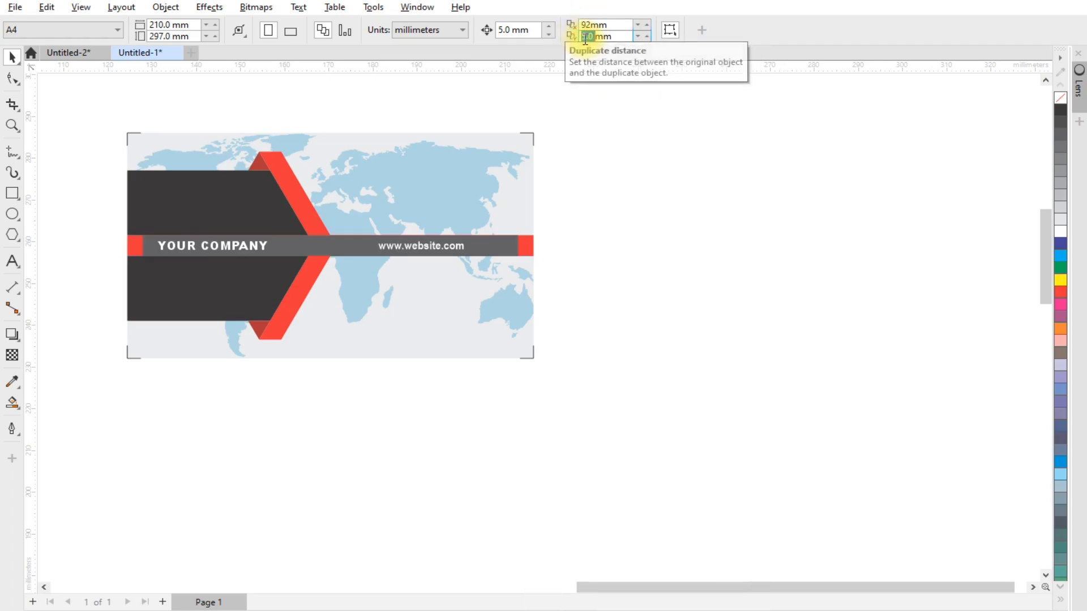
text(0)
key(Return)
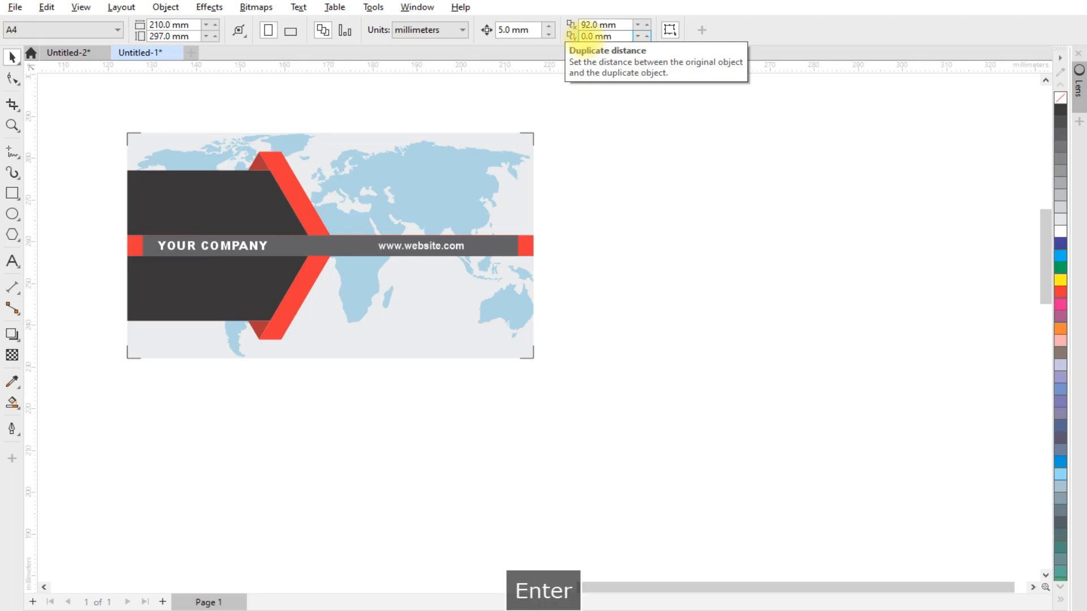
Step: Duplicate the grouped YOUR COMPANY card four times to form a horizontal row of five adjoining cards
scroll(170, 226, down, 3)
click(220, 244)
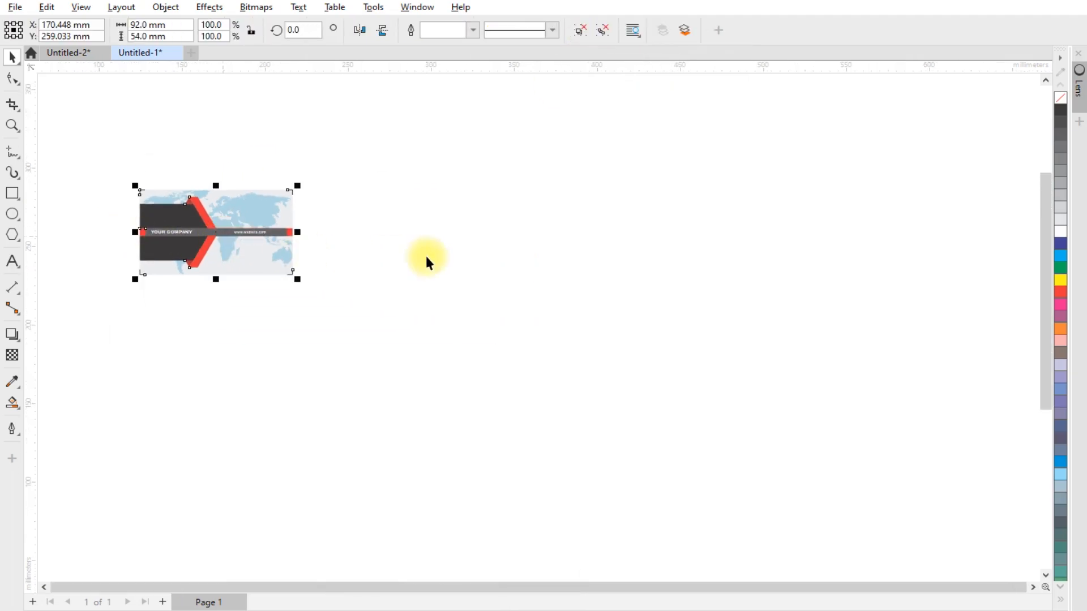
key(ctrl+d)
key(ctrl+d)
key(ctrl+d)
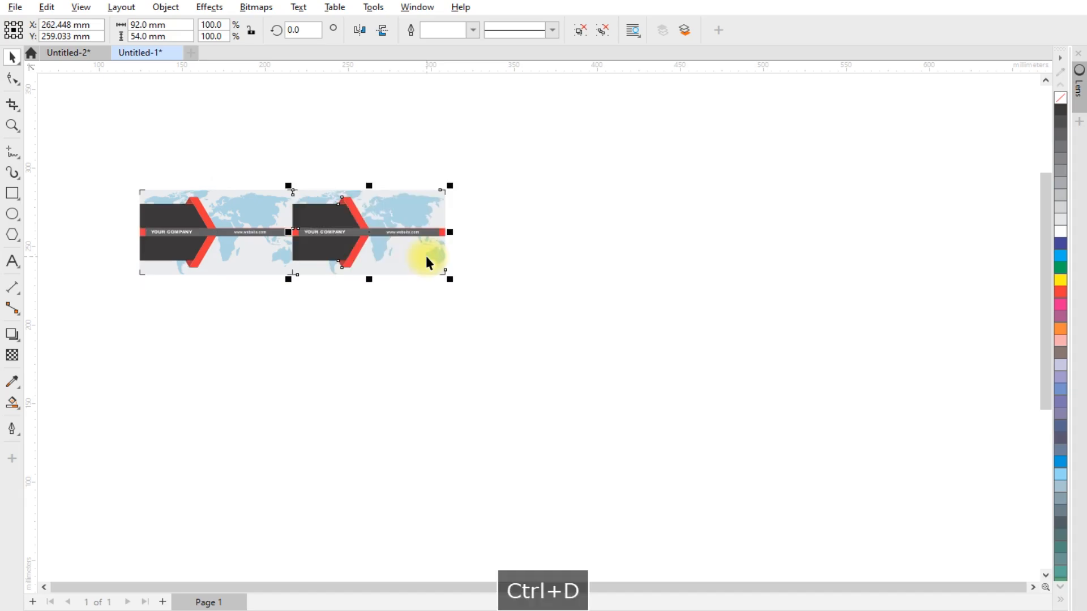
key(ctrl+d)
scroll(566, 323, down, 1)
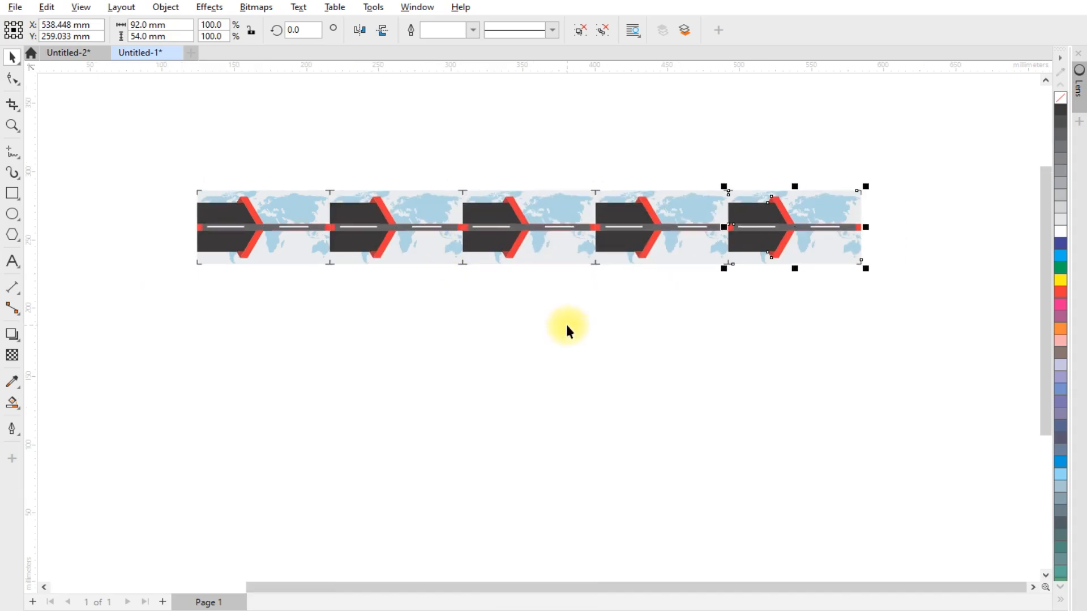
Step: With nothing selected, set the duplicate distance to 0 mm horizontally and -54 mm vertically
click(405, 125)
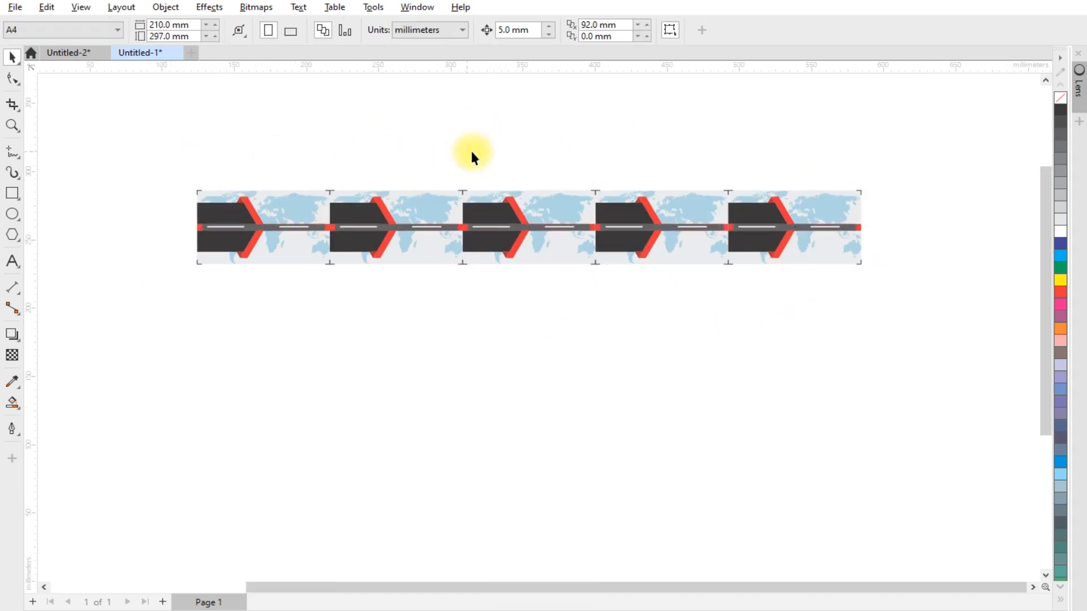
click(593, 25)
double_click(593, 25)
text(0)
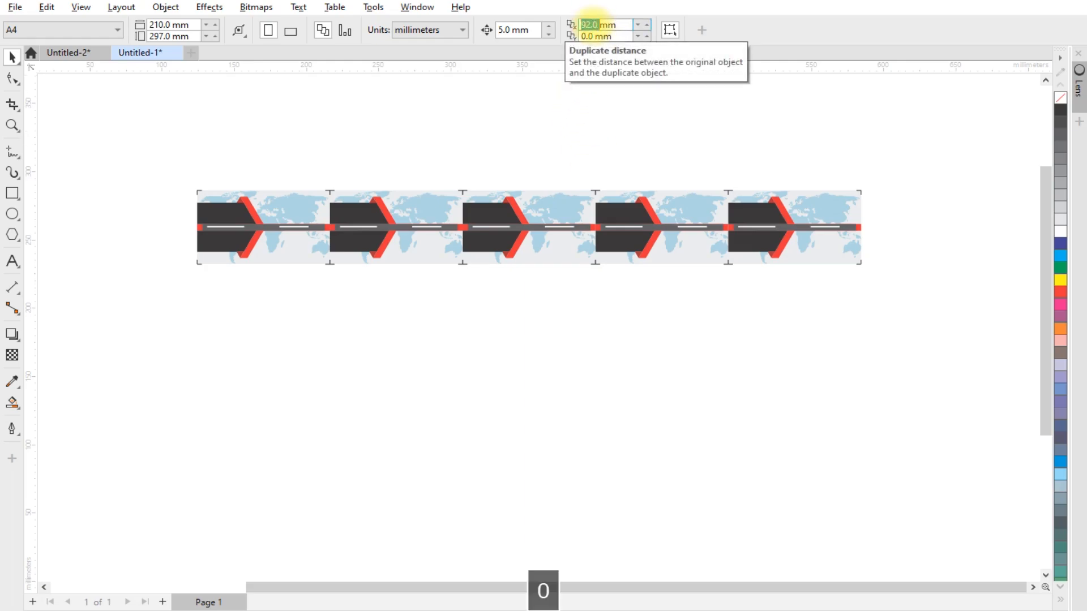
double_click(593, 36)
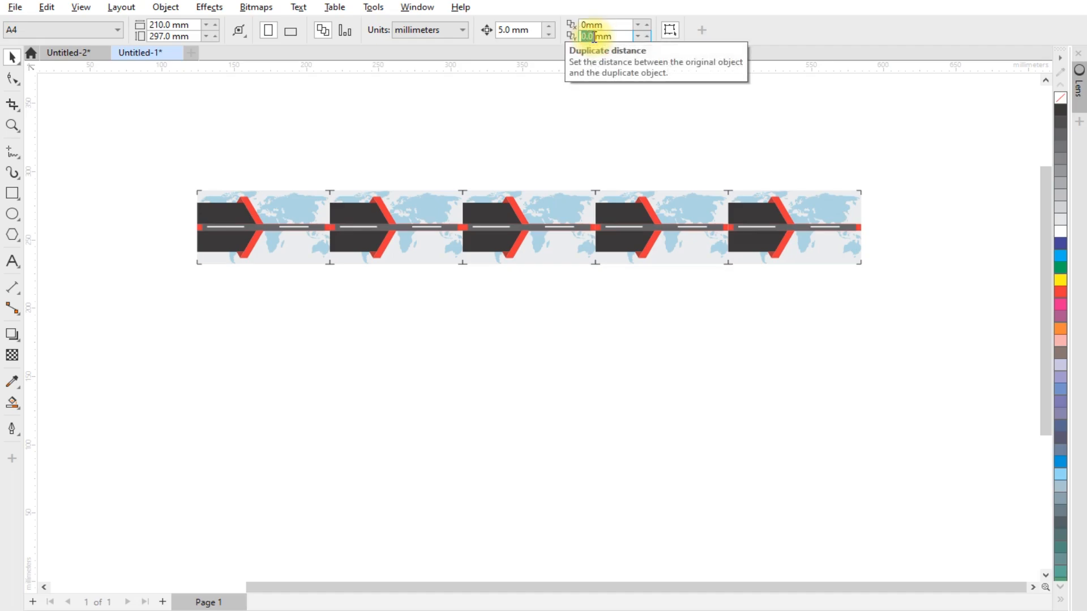
text(-54mm)
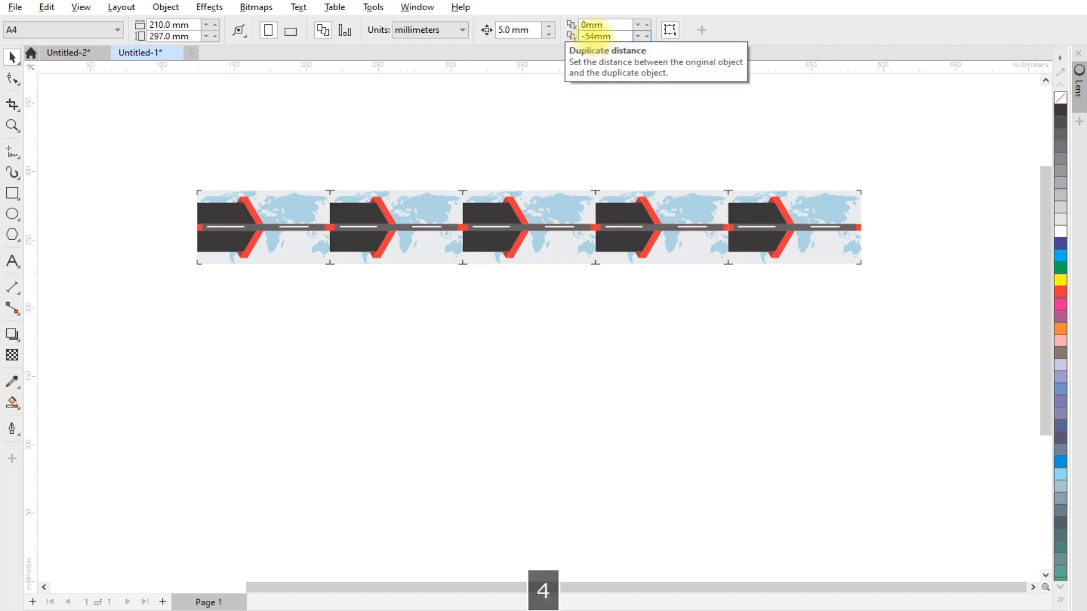
key(Return)
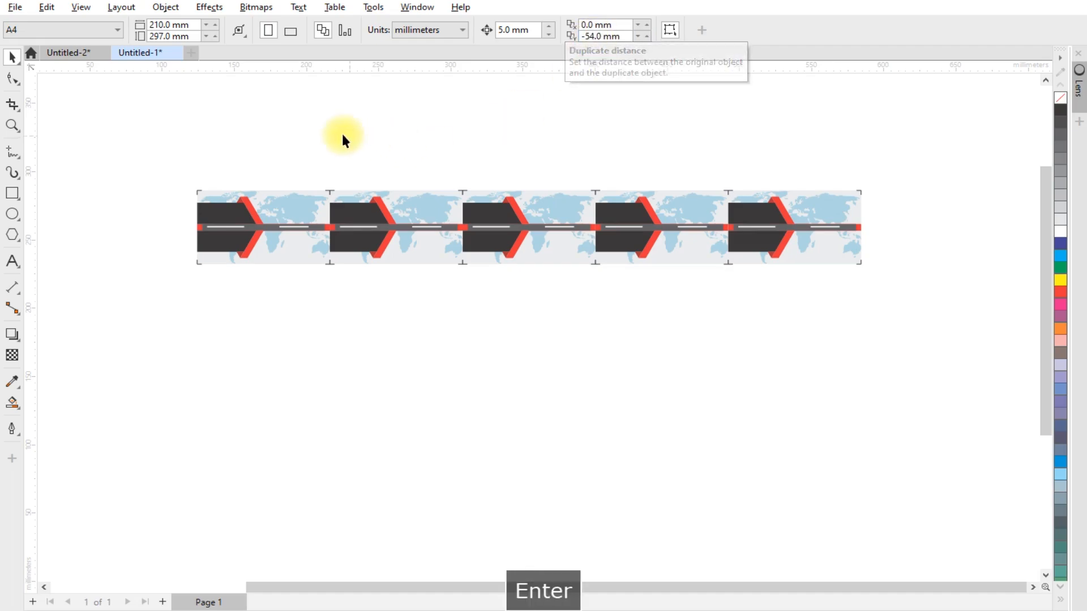
Step: Duplicate the row of five YOUR COMPANY cards five times downward to form a grid of six adjoining rows
drag(167, 148, 876, 307)
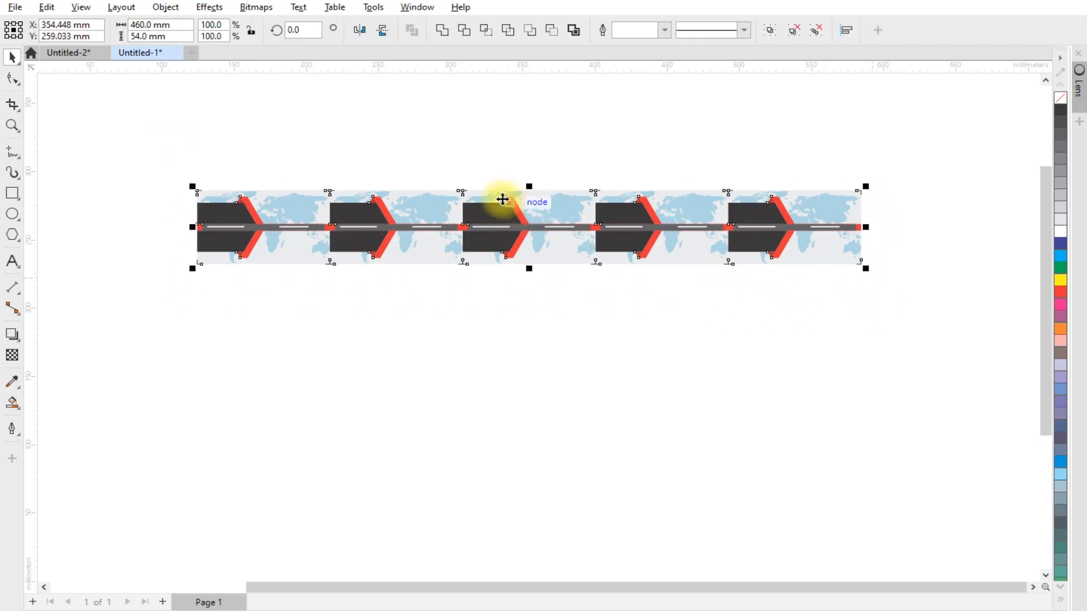
scroll(497, 199, down, 1)
key(ctrl+d)
key(ctrl+d)
key(ctrl+d)
key(ctrl+d)
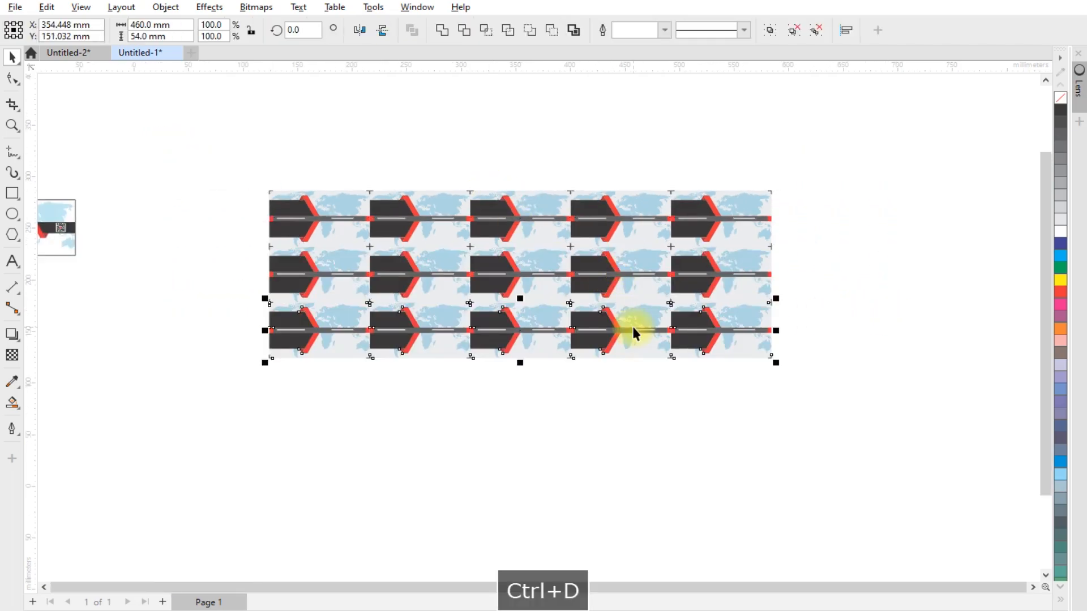
key(ctrl+d)
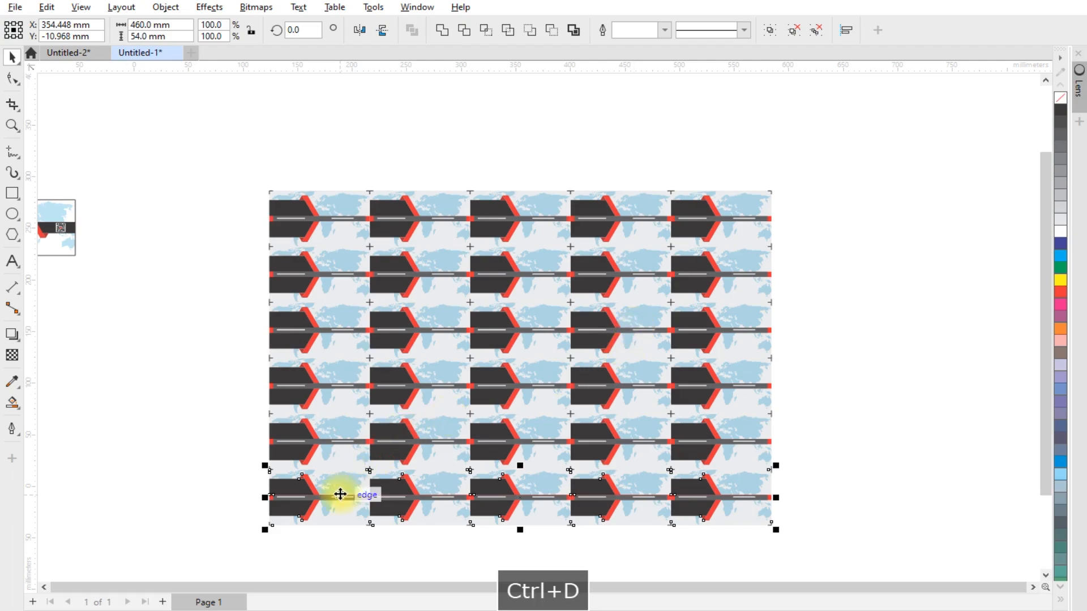
click(205, 165)
scroll(216, 194, down, 1)
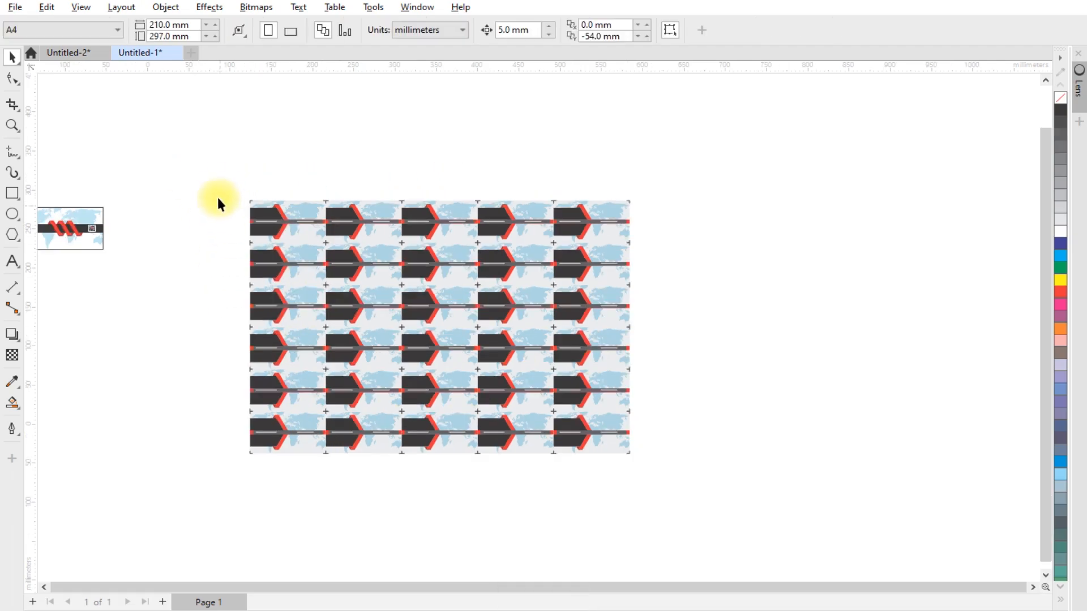
Step: Group the whole grid of YOUR COMPANY cards and move it to about X 67, Y 66 mm
drag(436, 344, 712, 509)
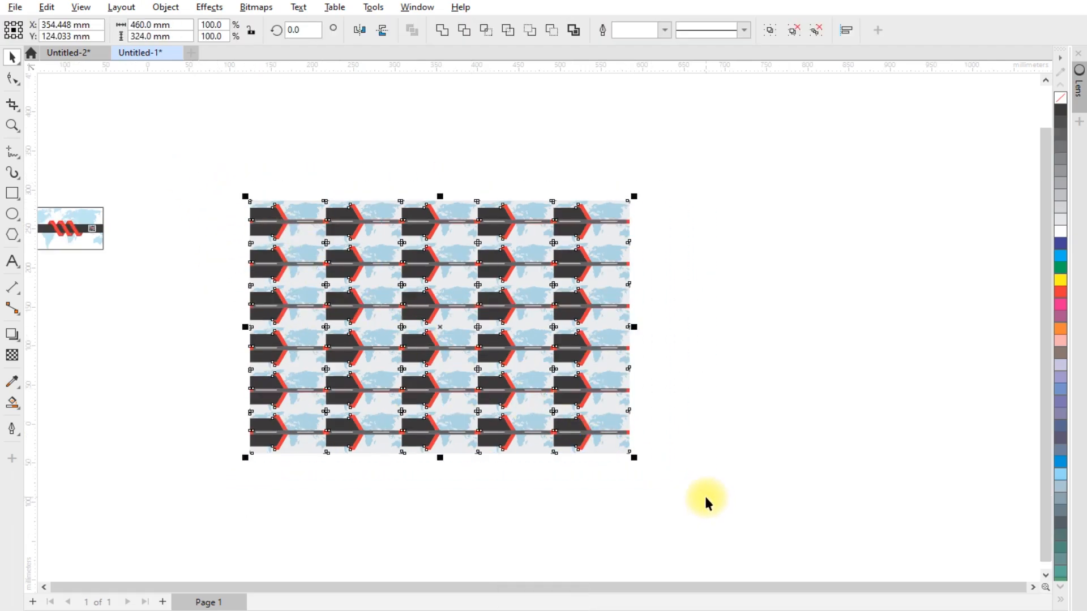
key(ctrl+g)
scroll(487, 334, down, 1)
scroll(444, 347, up, 2)
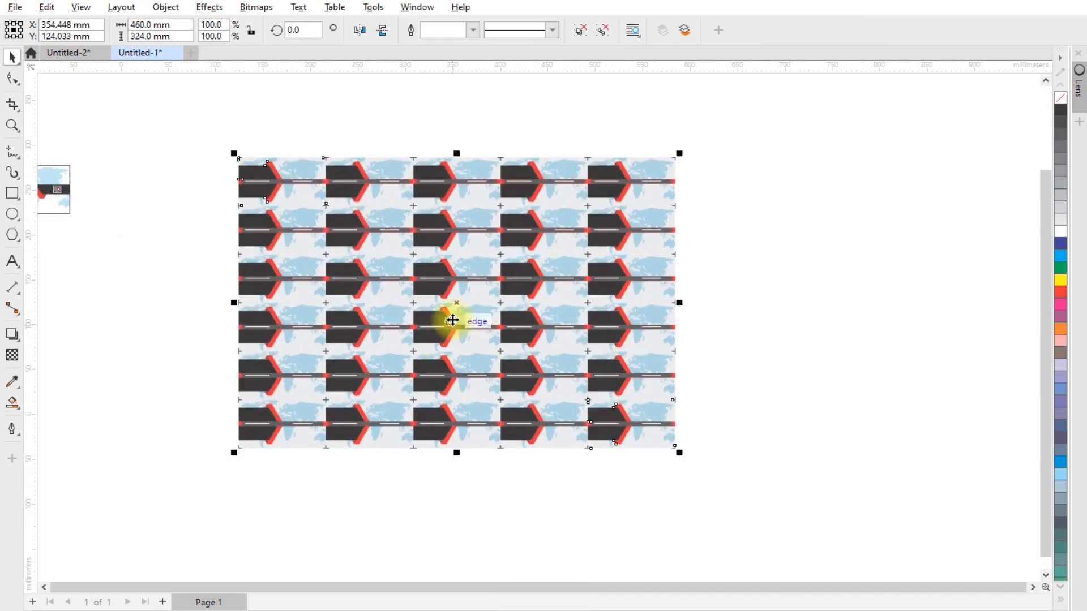
drag(583, 262, 288, 337)
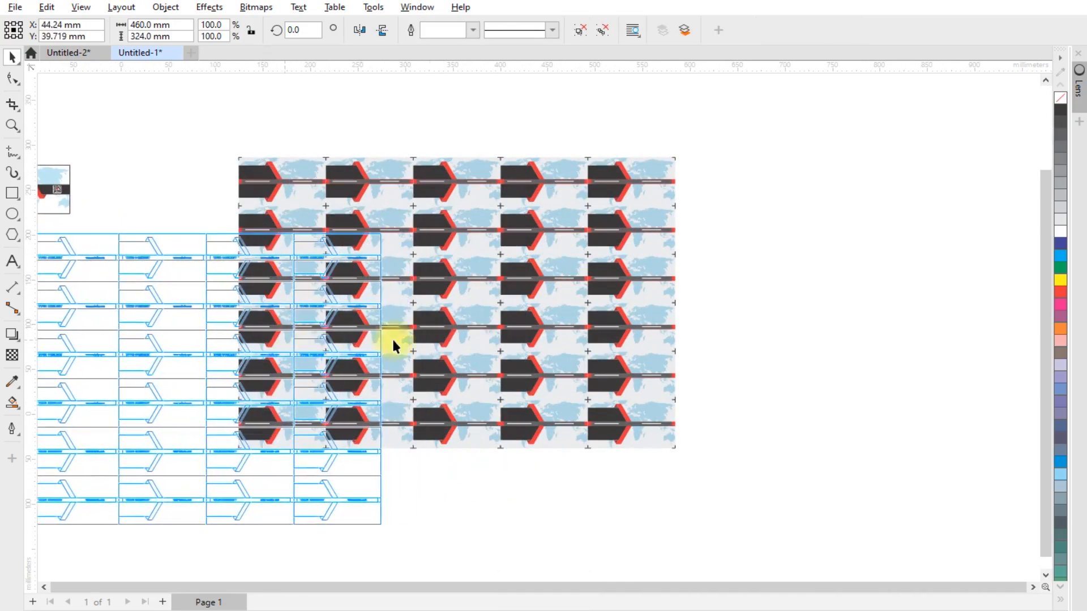
click(541, 325)
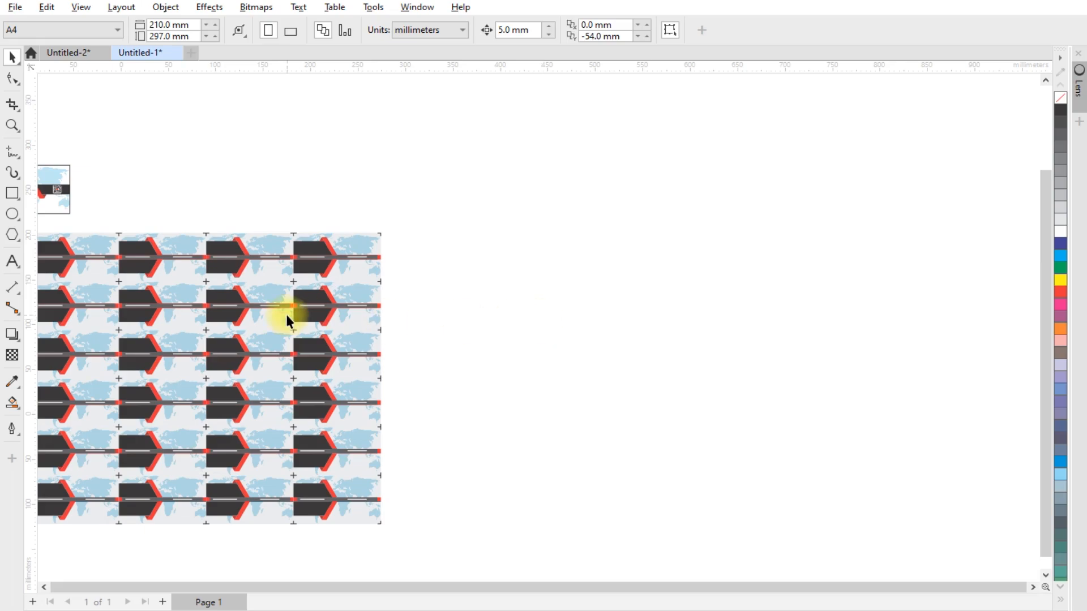
drag(286, 311, 310, 287)
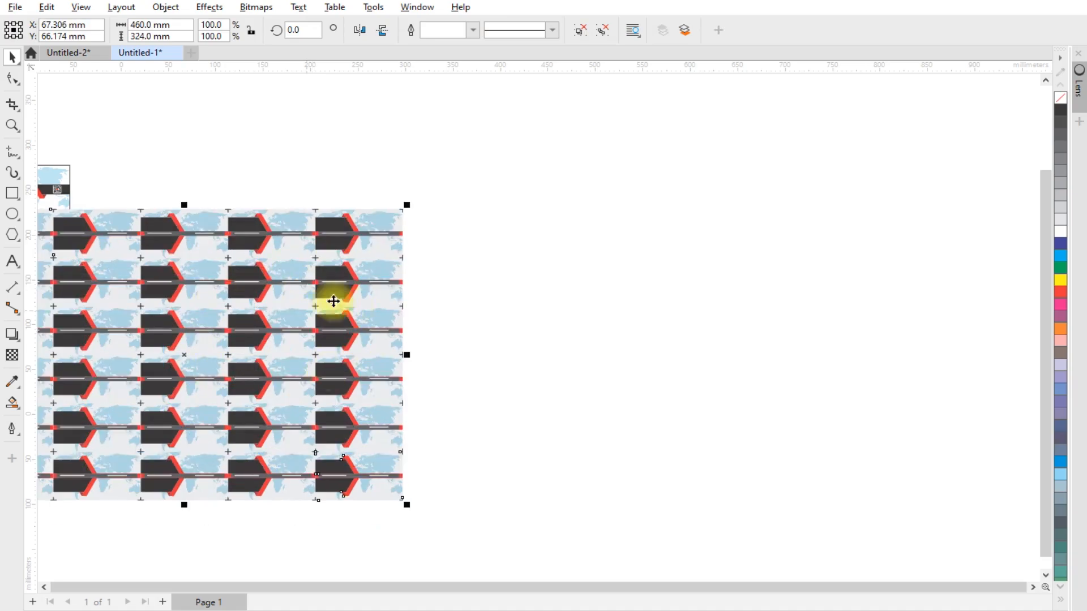
Step: Draw a rectangle about 317 × 195 mm in the empty area beside the card grid
click(12, 193)
drag(492, 211, 794, 386)
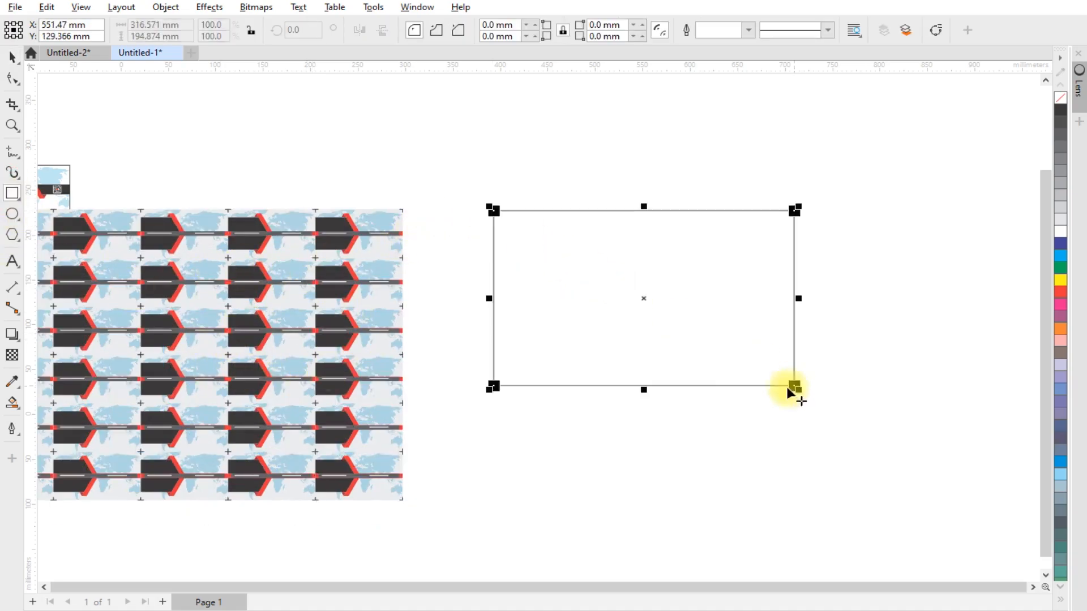
click(12, 57)
click(441, 98)
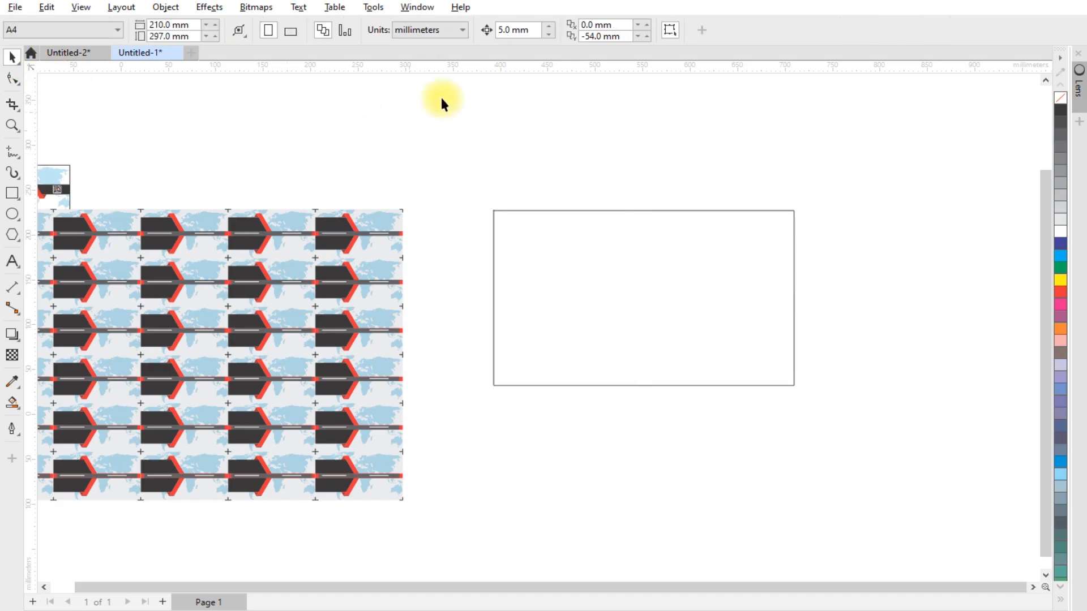
Step: Switch the document units to inches and resize the rectangle to 19 × 13 inches
click(425, 29)
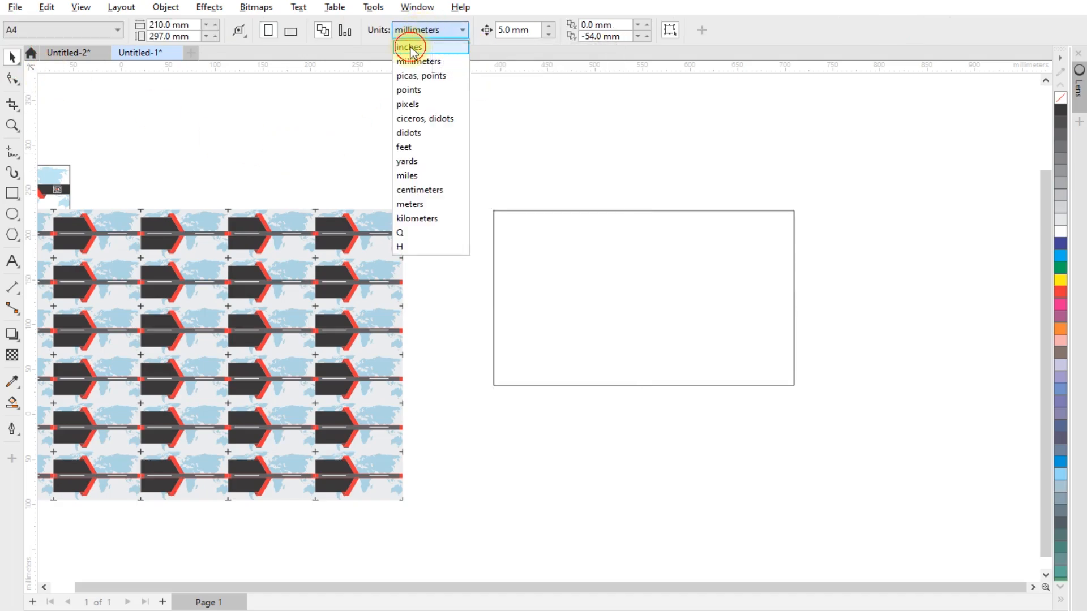
click(409, 47)
click(556, 224)
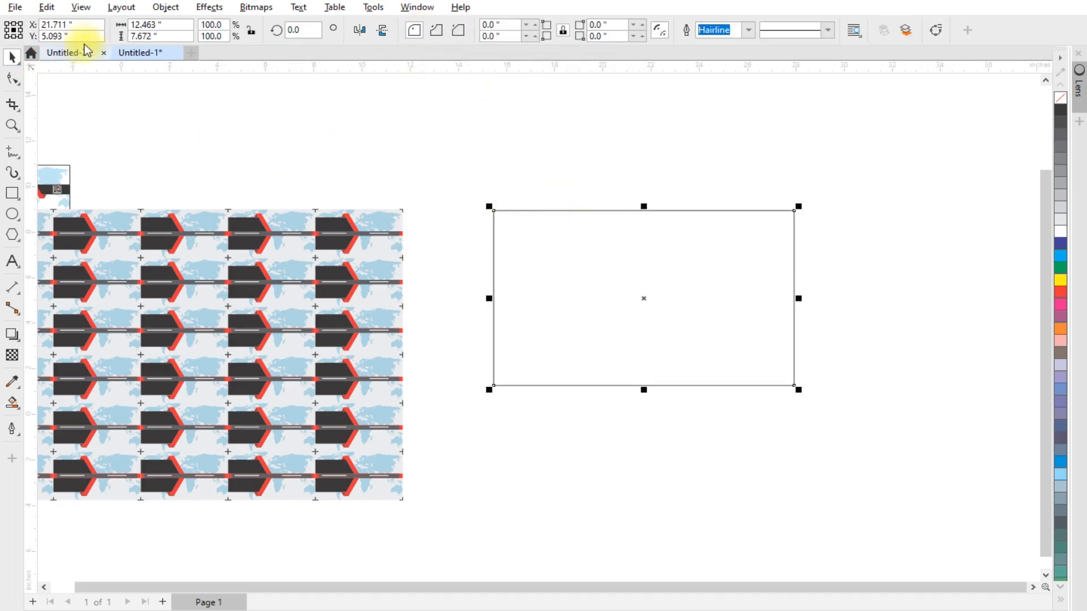
double_click(146, 25)
text(19)
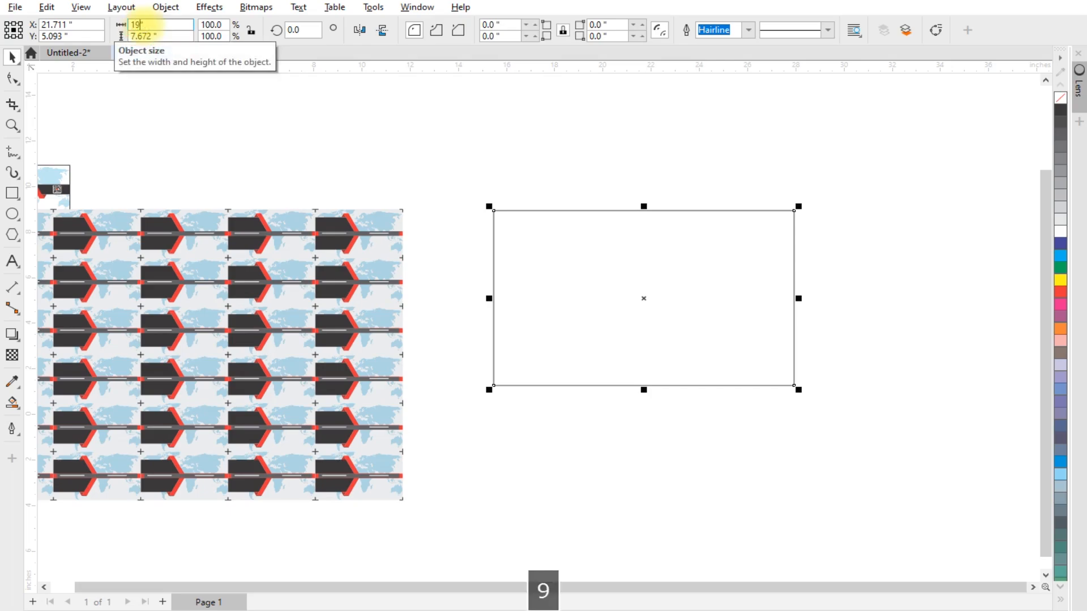
key(Tab)
text(1)
key(Return)
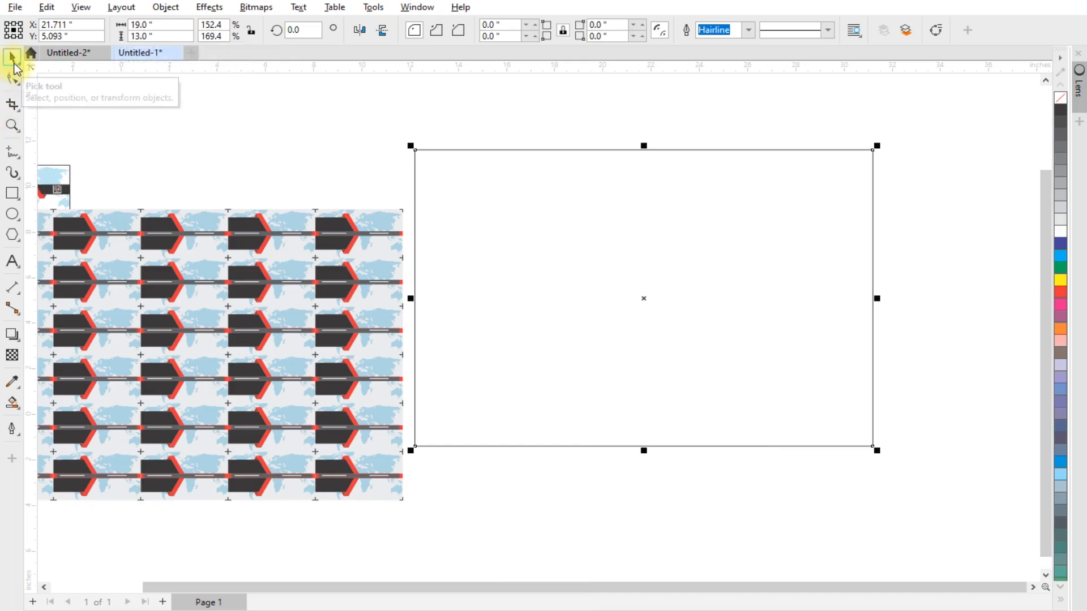
Step: Center the card grid and the 19 × 13 inch rectangle on each other and move both to about X 17, Y 4.1 inches
shift+click(220, 232)
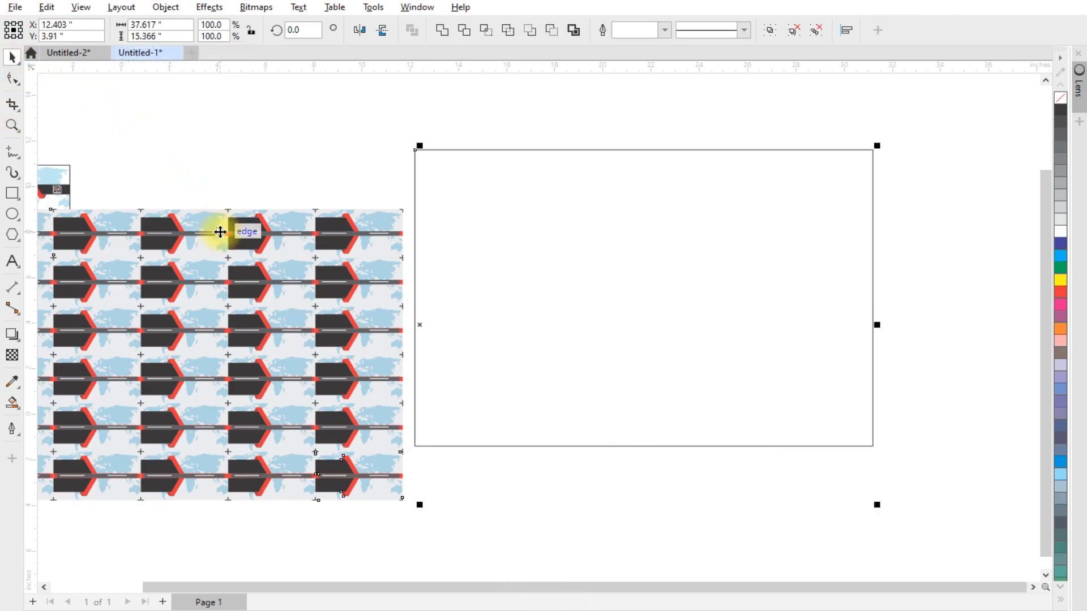
key(c)
drag(182, 351, 525, 315)
click(184, 242)
Step: Group the card grid with its sheet rectangle and move the group to about X 1.3, Y -10.2 inches
scroll(491, 243, up, 4)
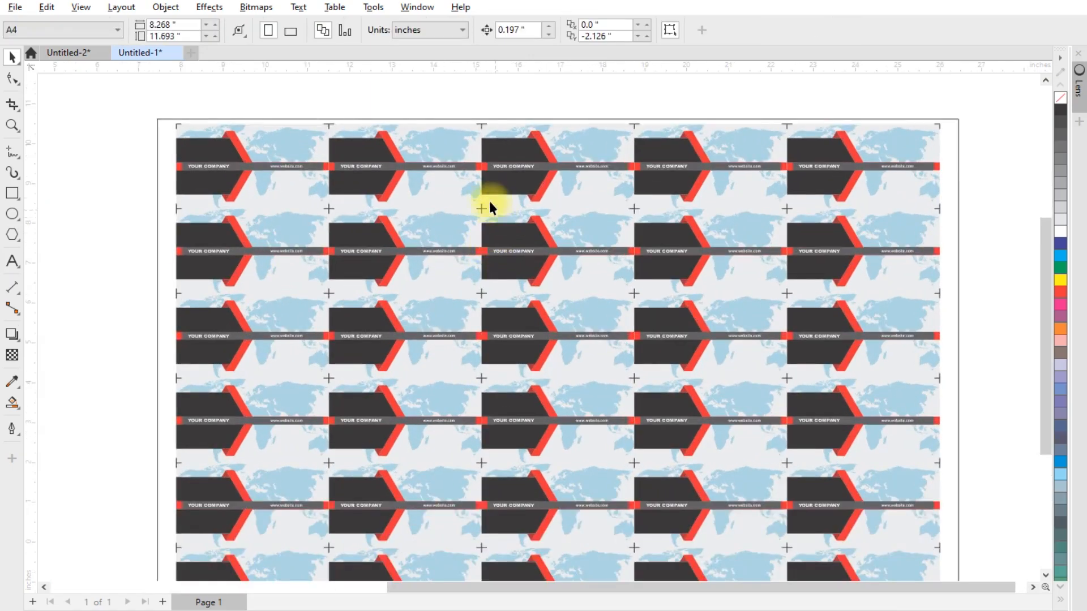
scroll(489, 202, down, 2)
scroll(439, 290, up, 1)
scroll(439, 288, down, 2)
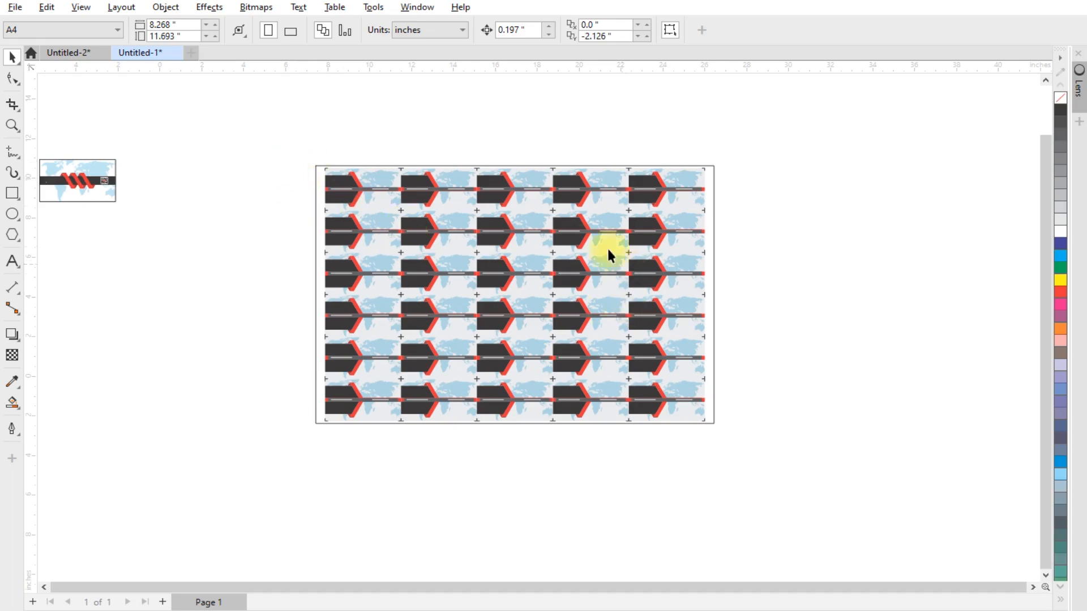
scroll(503, 287, up, 2)
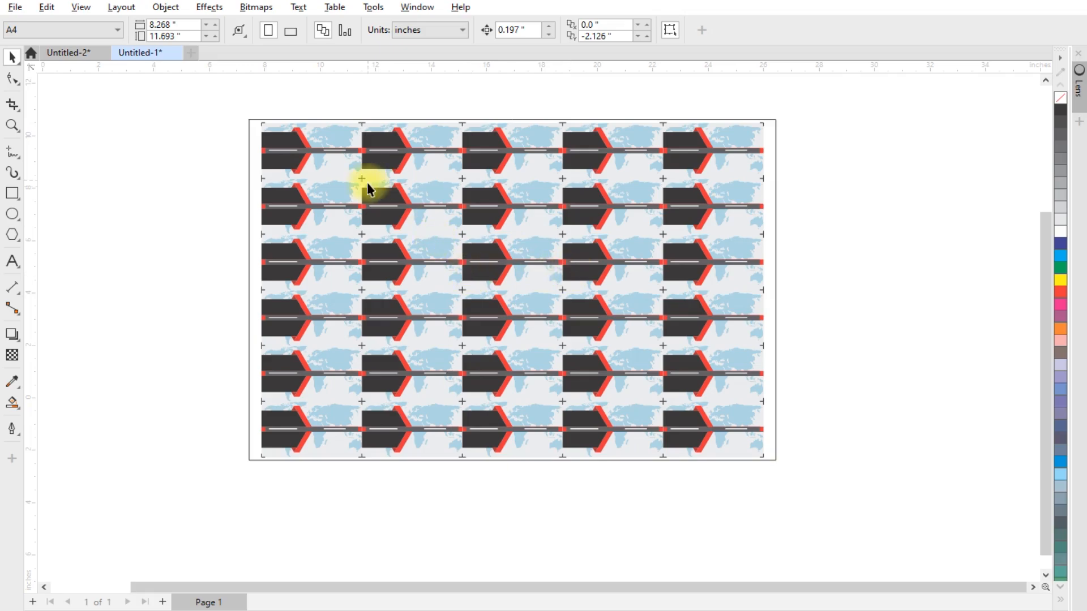
drag(235, 99, 815, 499)
key(ctrl+g)
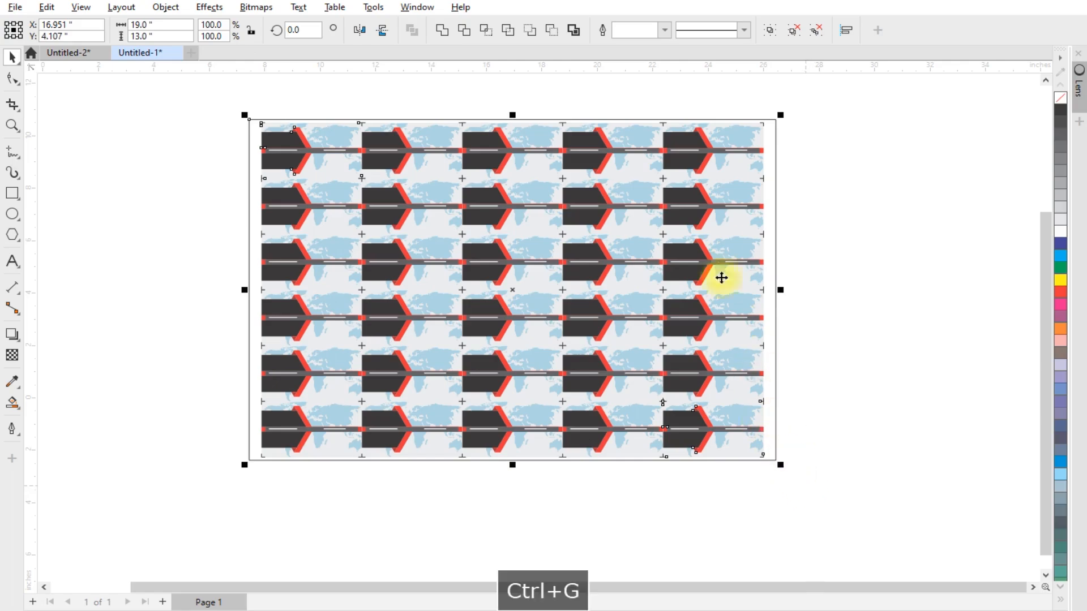
drag(753, 152, 315, 525)
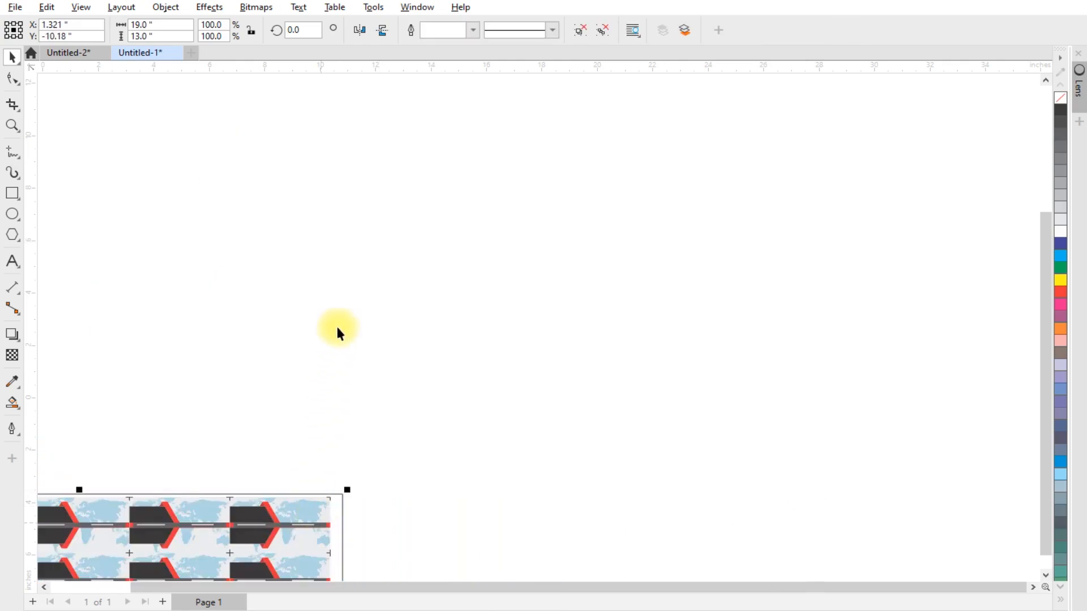
click(227, 323)
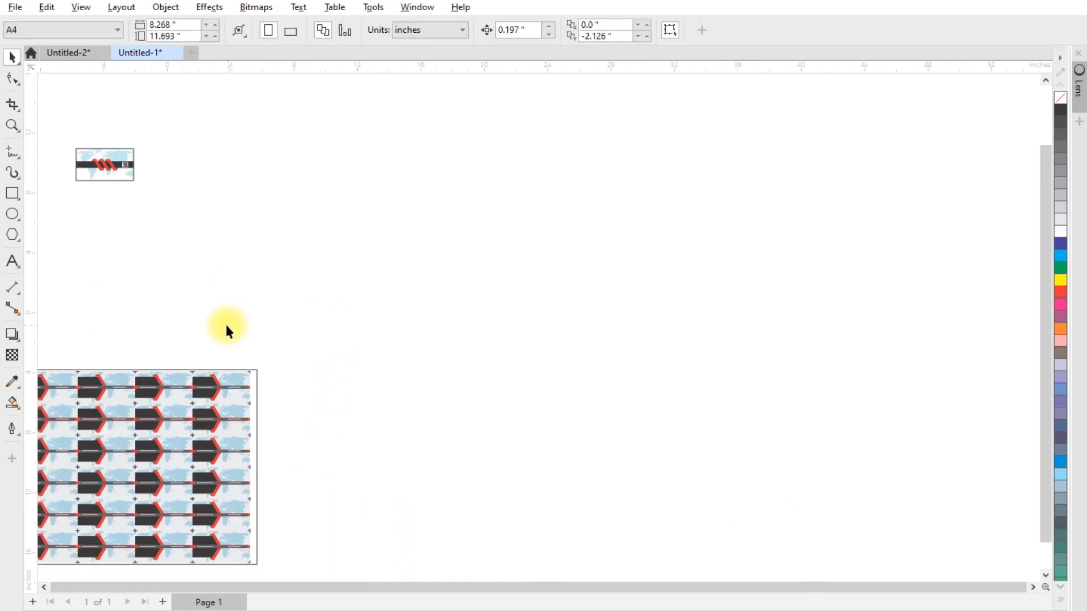
Step: Move the ribbon card with the QR code away from the finished sheet to about X 17.1, Y 10.5 inches
scroll(227, 323, up, 1)
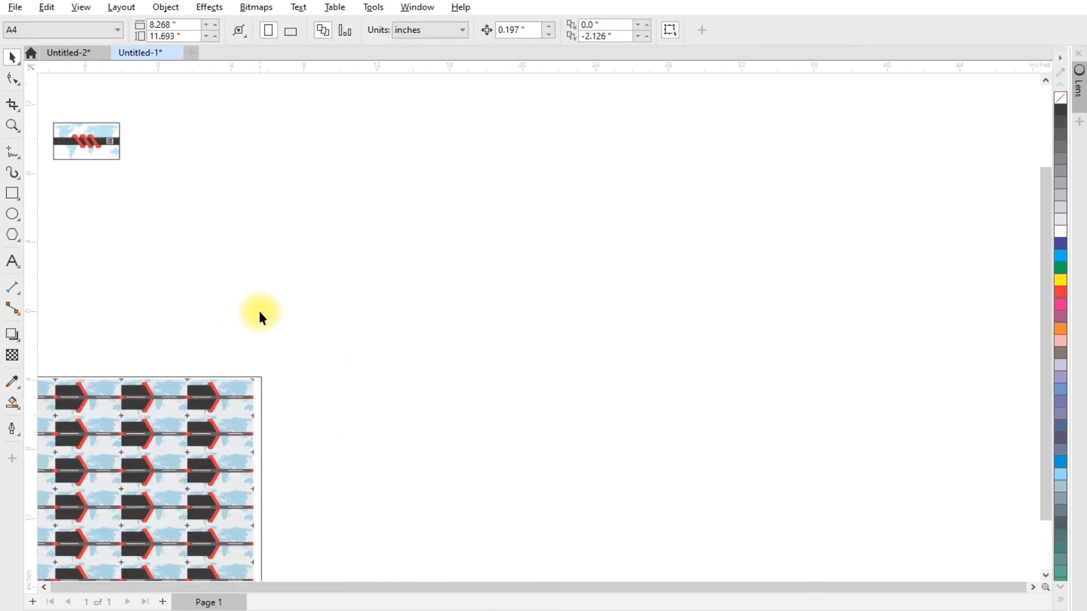
scroll(259, 313, down, 1)
drag(84, 157, 171, 303)
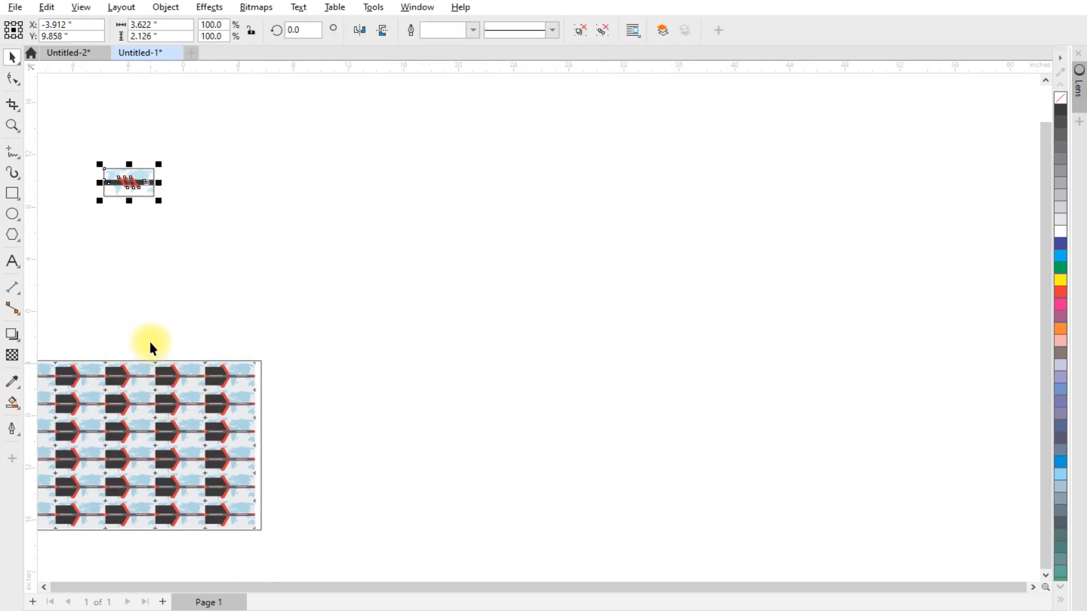
drag(373, 182, 435, 177)
scroll(477, 173, up, 1)
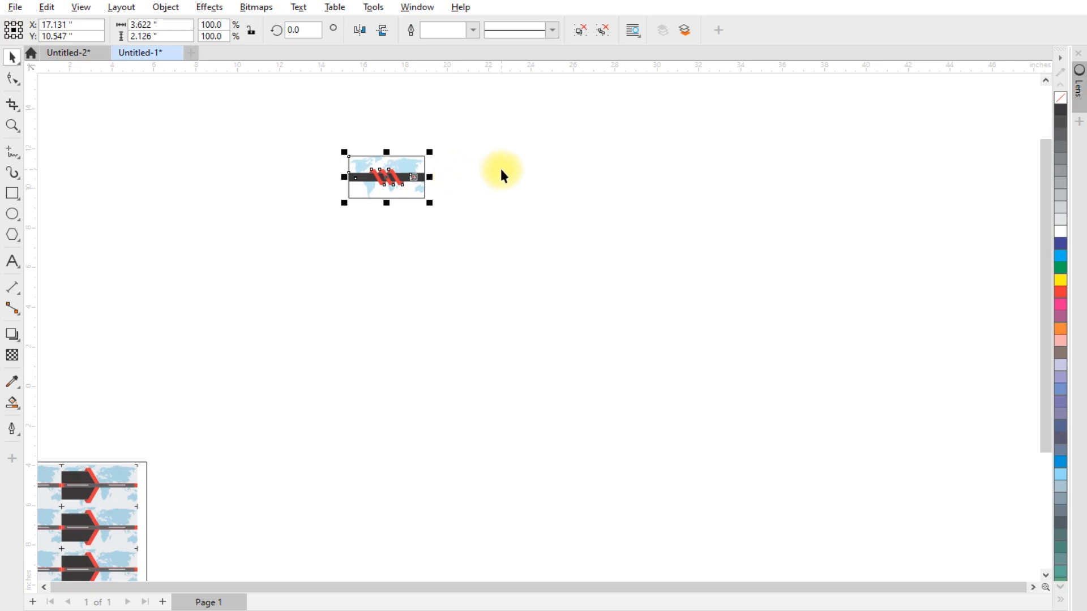
Step: Rotate the ribbon card 90 degrees and move it to about X 13.1, Y 9.5 inches
scroll(502, 172, up, 1)
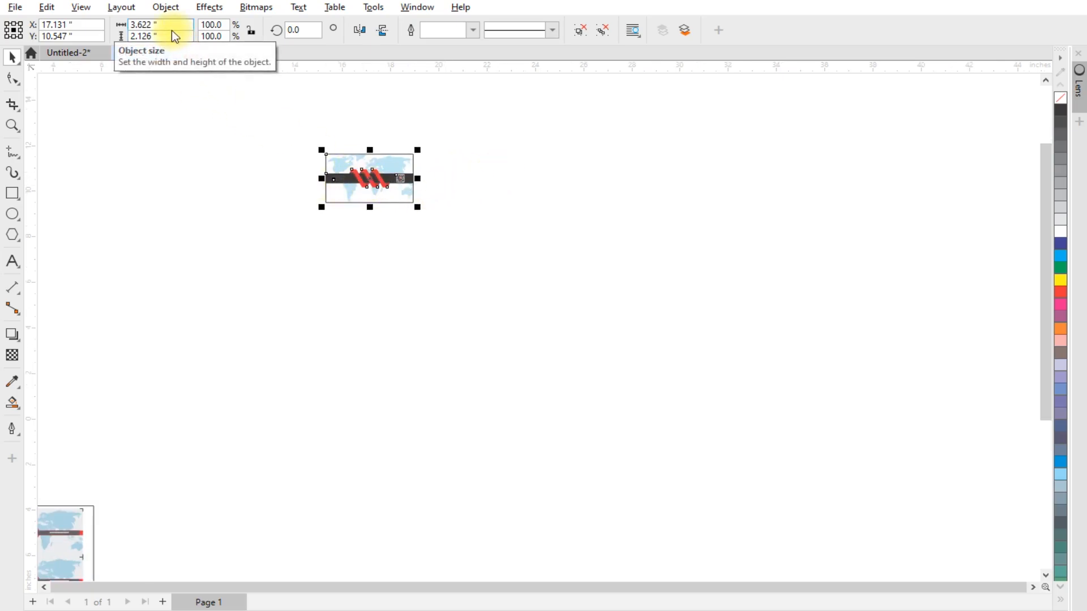
double_click(311, 33)
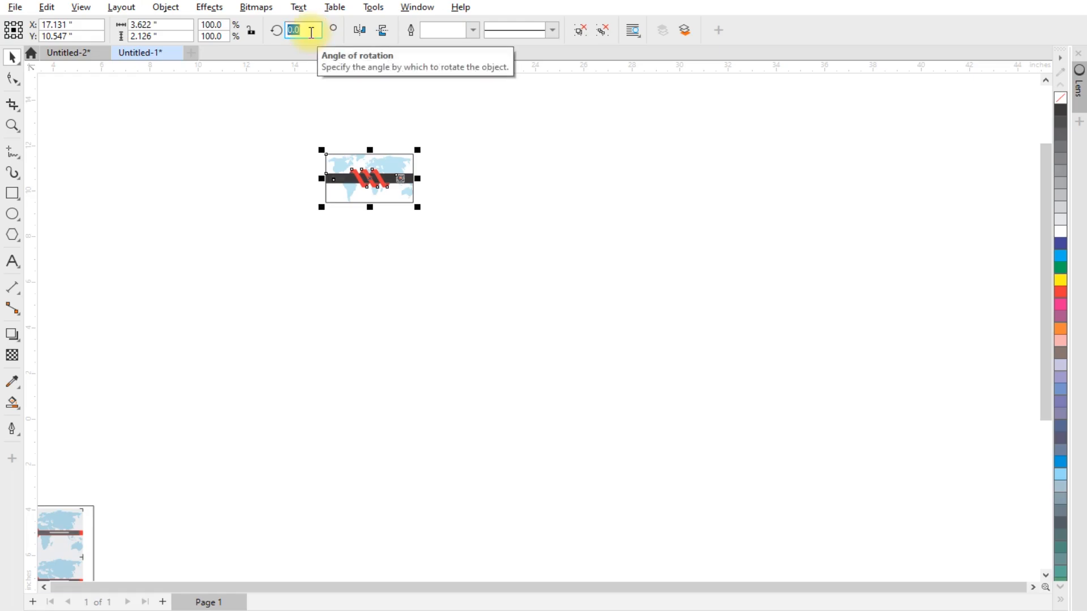
text(90)
key(Return)
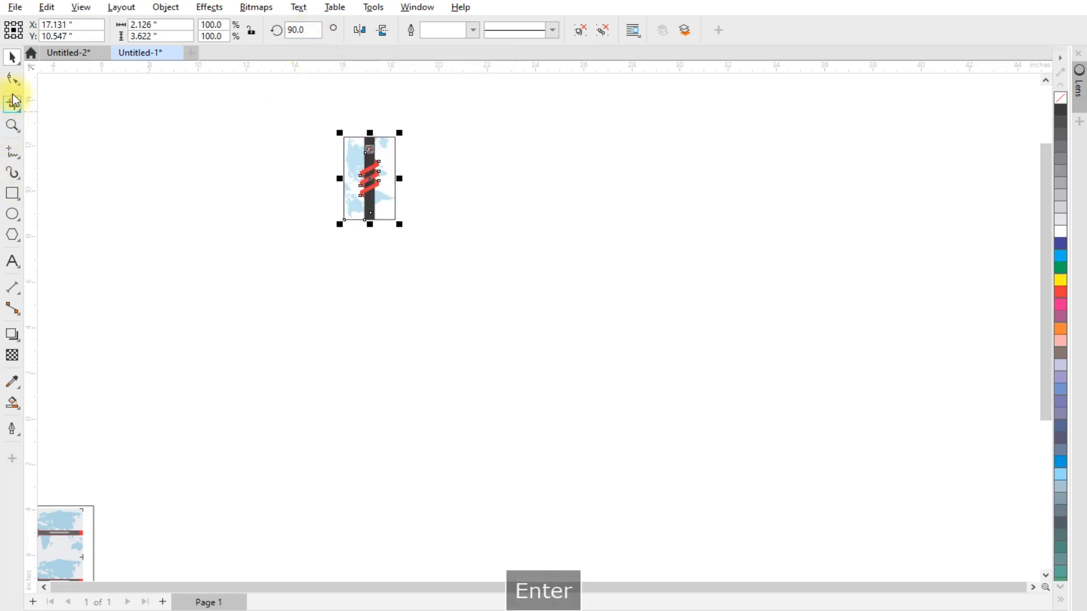
click(104, 106)
drag(369, 170, 281, 197)
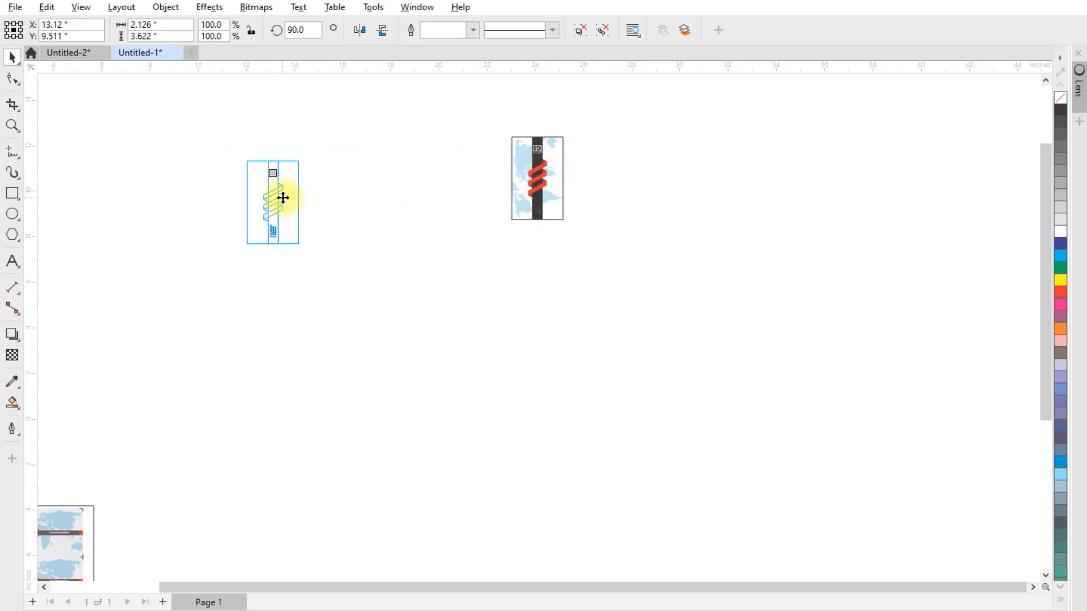
scroll(238, 149, up, 1)
click(422, 239)
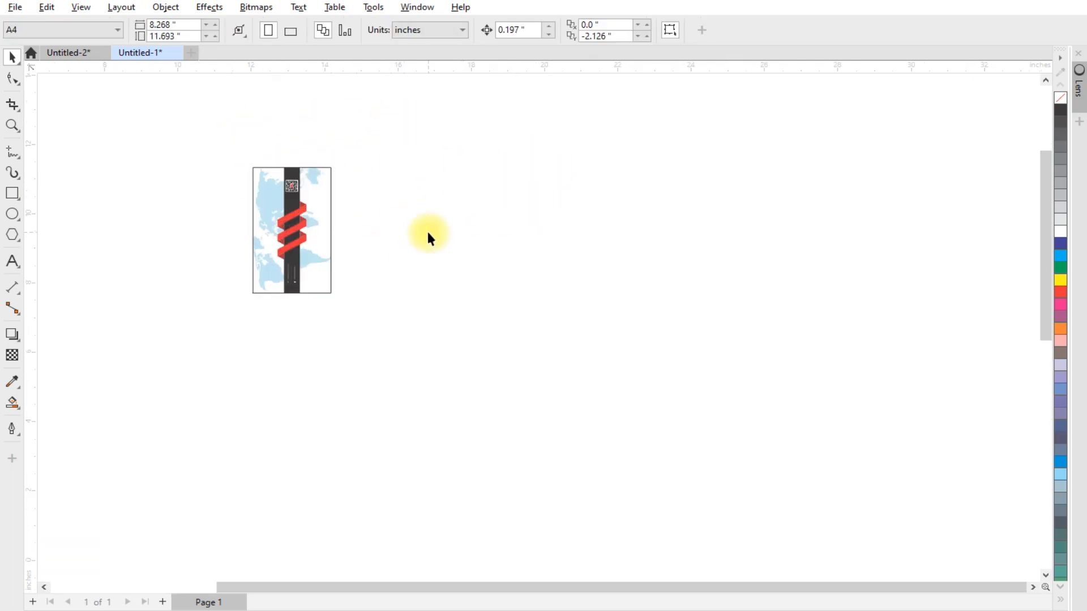
Step: Switch the document units to millimeters and set the duplicate distance to 54 mm horizontally and 0 mm vertically
click(420, 29)
click(419, 62)
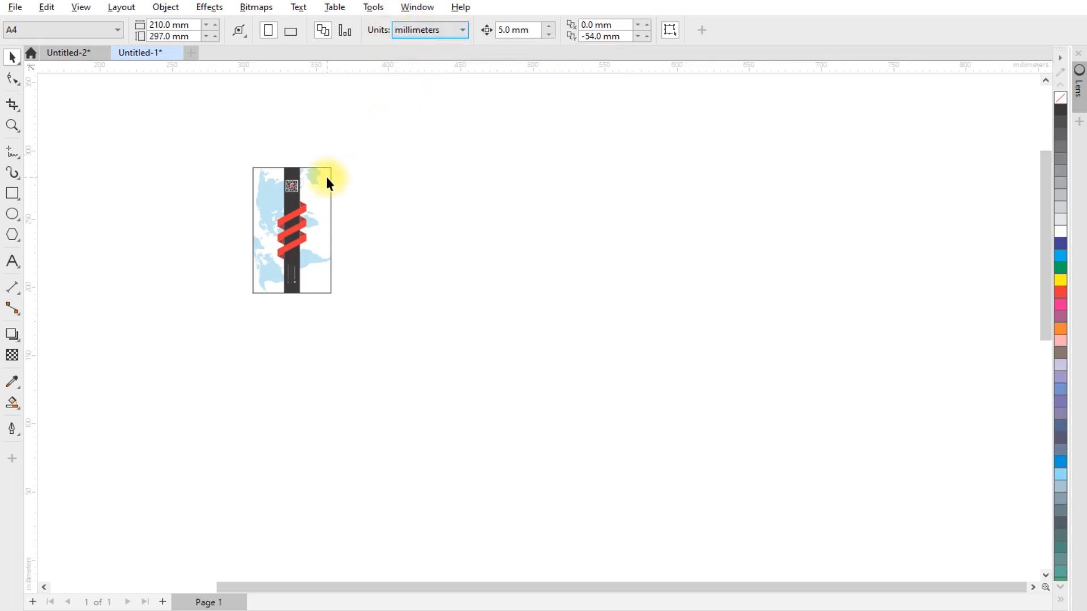
double_click(586, 25)
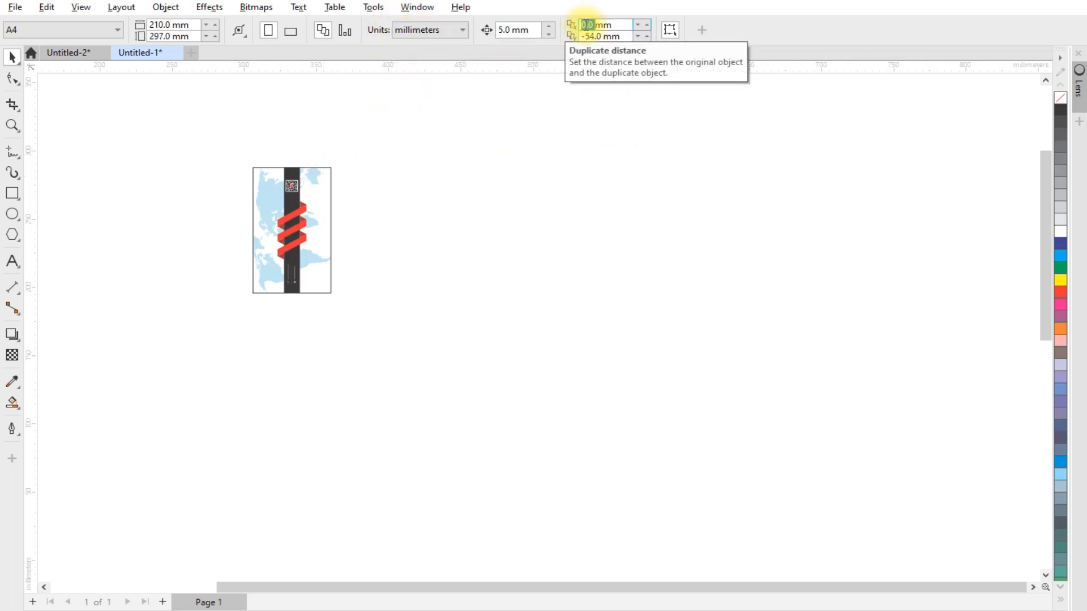
text(54)
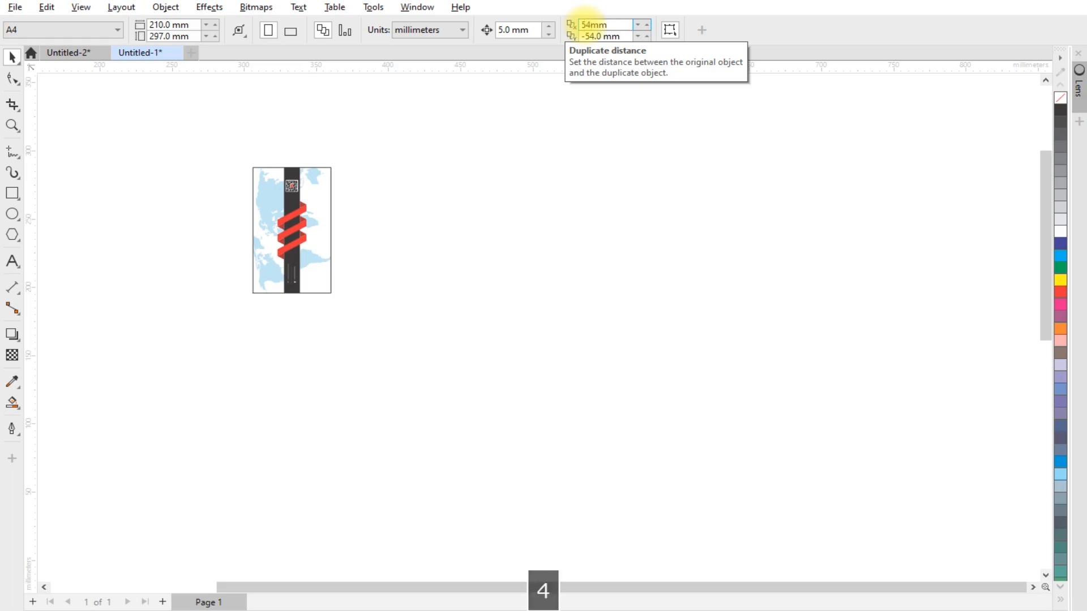
double_click(592, 36)
text(0)
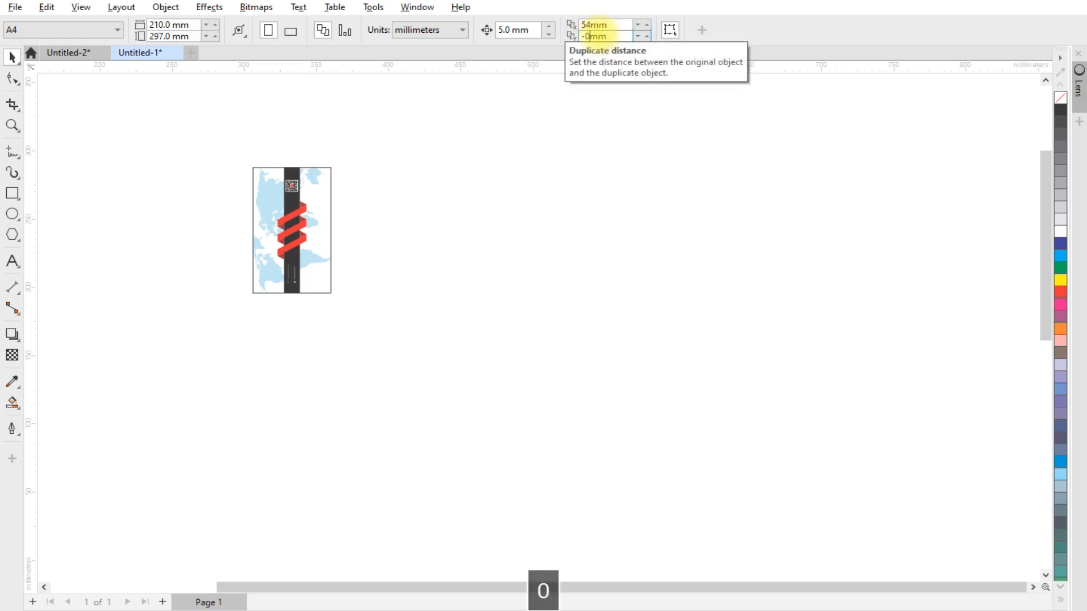
key(Return)
Step: Move the rotated ribbon card to about X 311, Y 246 mm and duplicate it seven times into a horizontal row of eight
drag(298, 195, 275, 193)
key(ctrl+d)
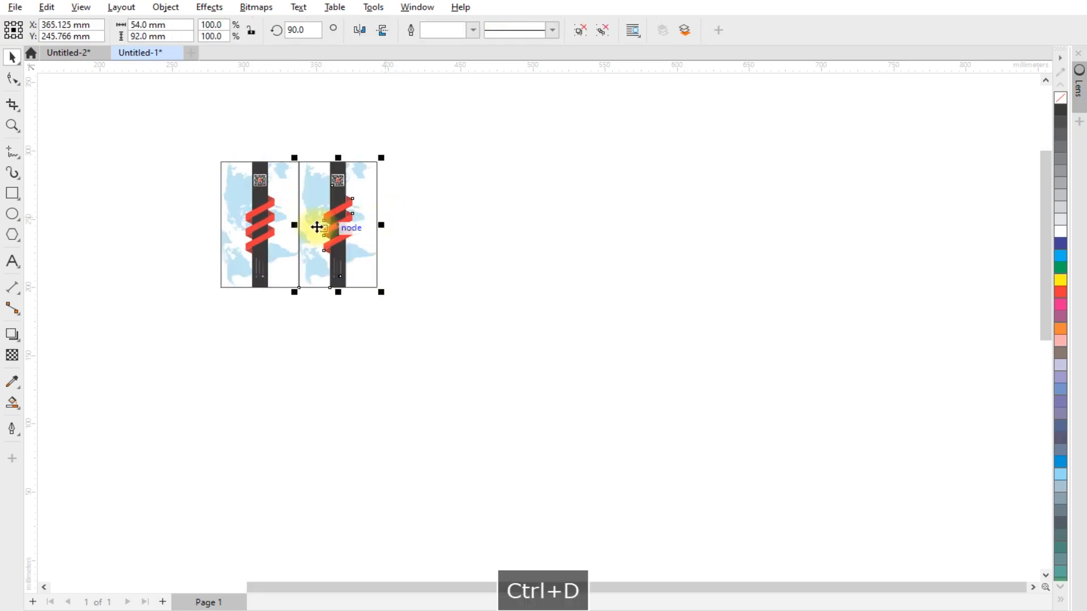
key(ctrl+d)
key(ctrl+d)
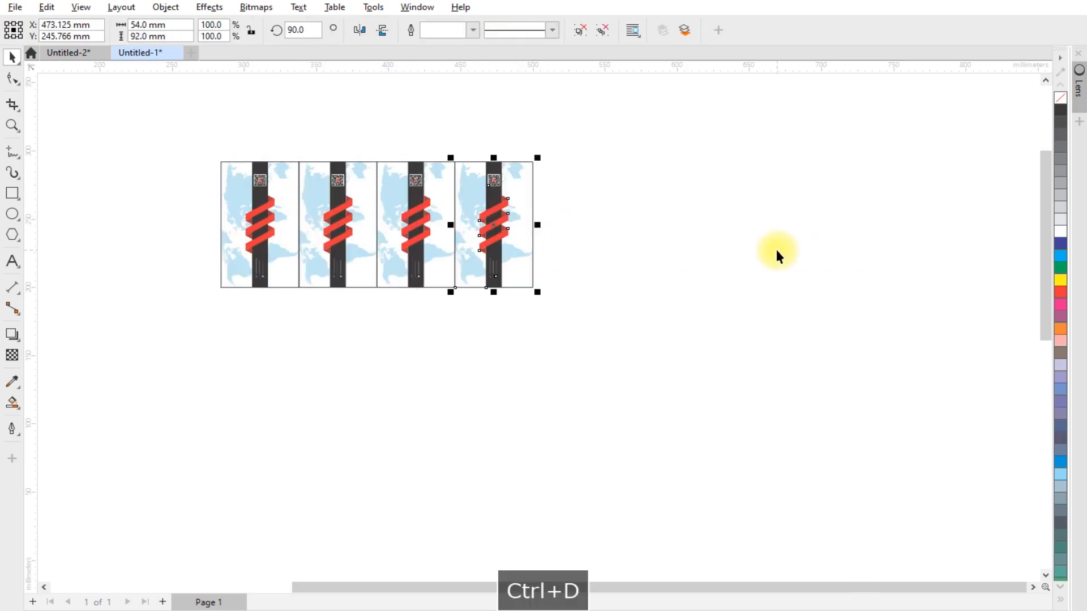
key(ctrl+d)
key(ctrl+d)
key(ctrl+d)
key(ctrl+d)
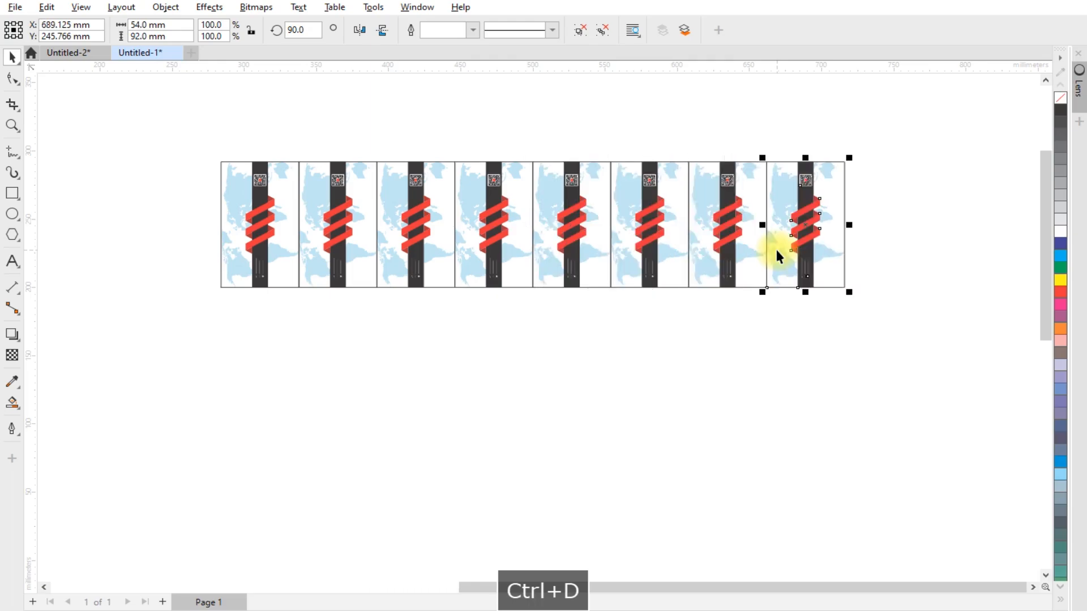
scroll(260, 178, down, 2)
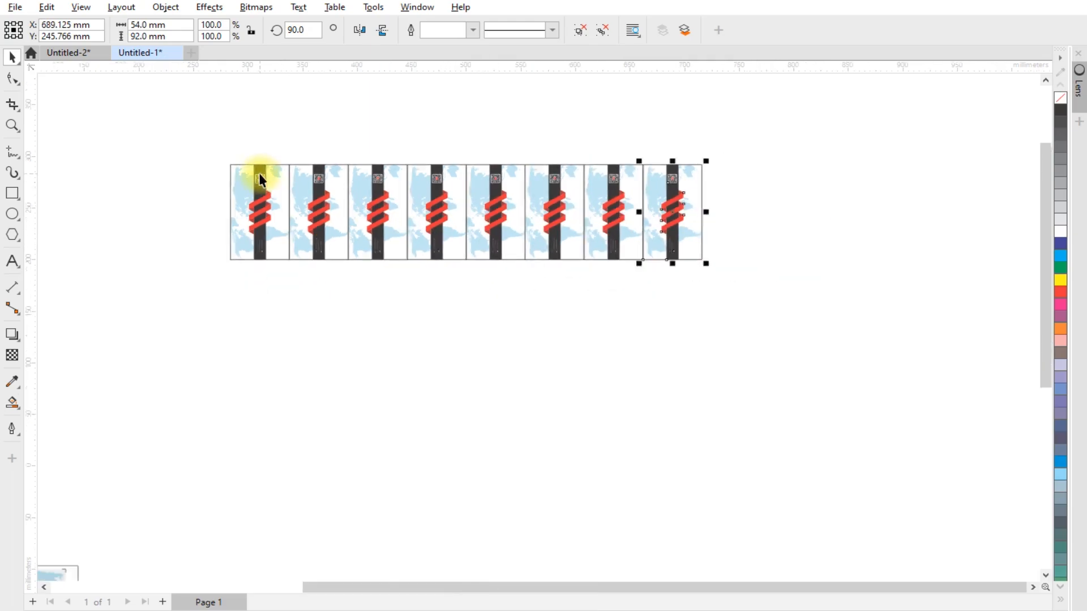
Step: Set the duplicate distance to 0 mm horizontally and -92 mm vertically
scroll(504, 132, up, 1)
click(510, 134)
double_click(589, 25)
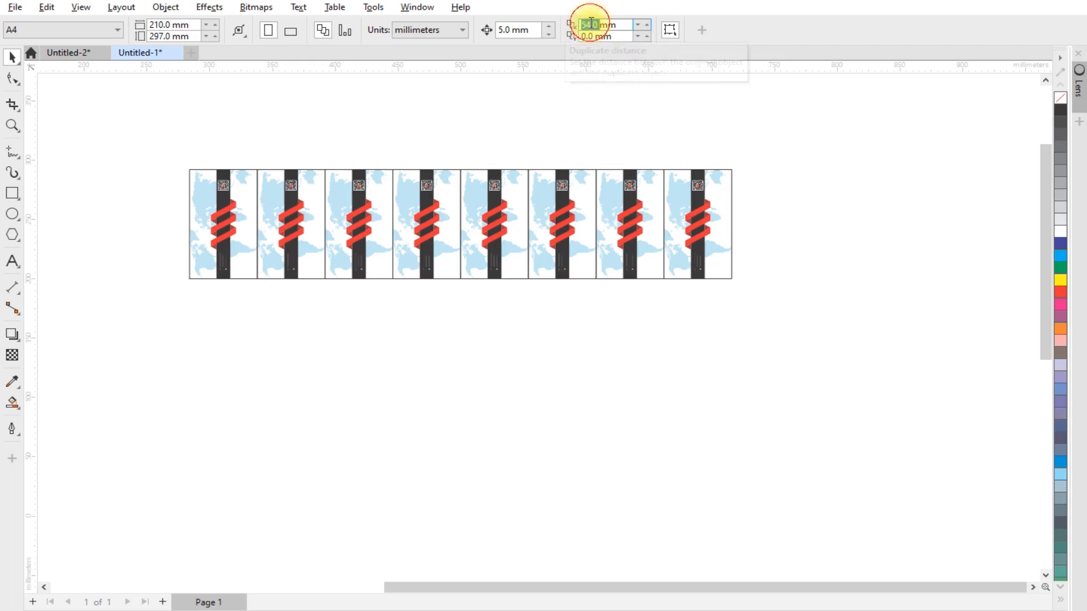
text(0)
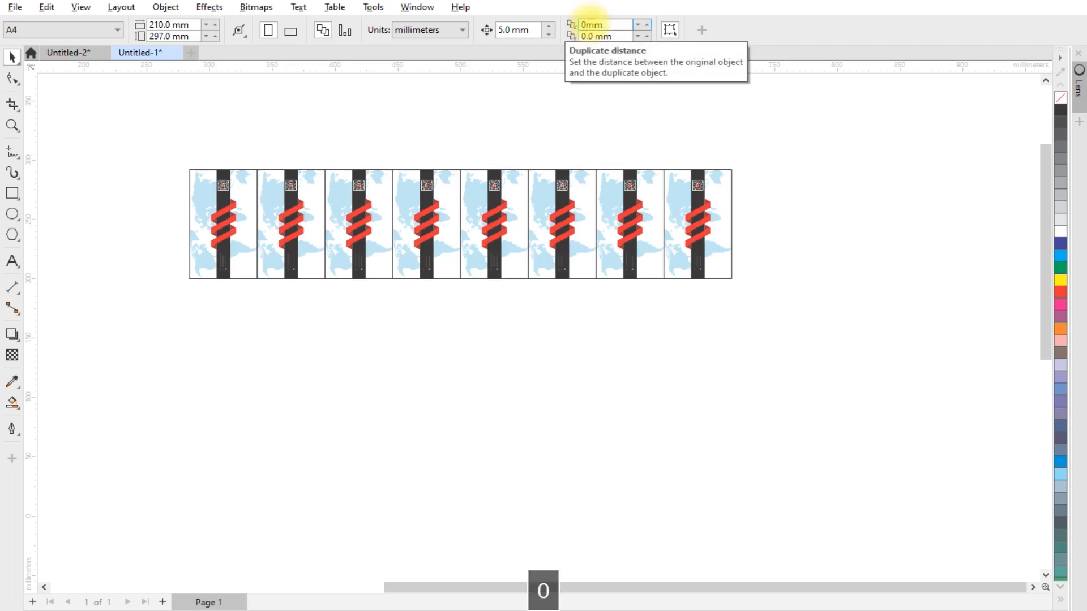
double_click(590, 35)
text(9)
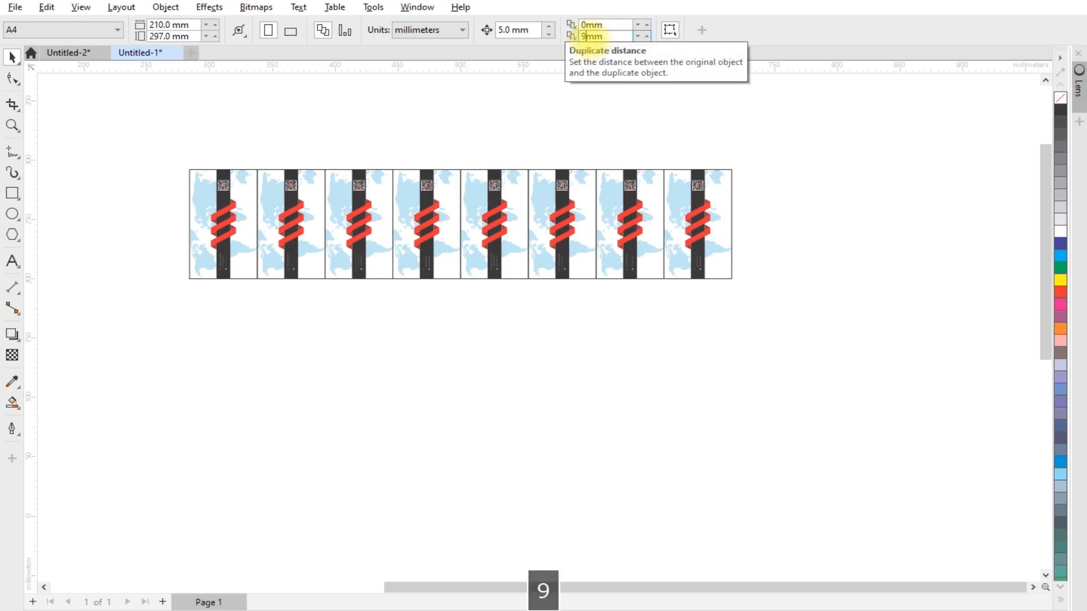
text(2)
double_click(599, 37)
text(-92)
Step: Duplicate the whole row of eight cards downward twice and group the resulting three-row grid
drag(170, 155, 791, 320)
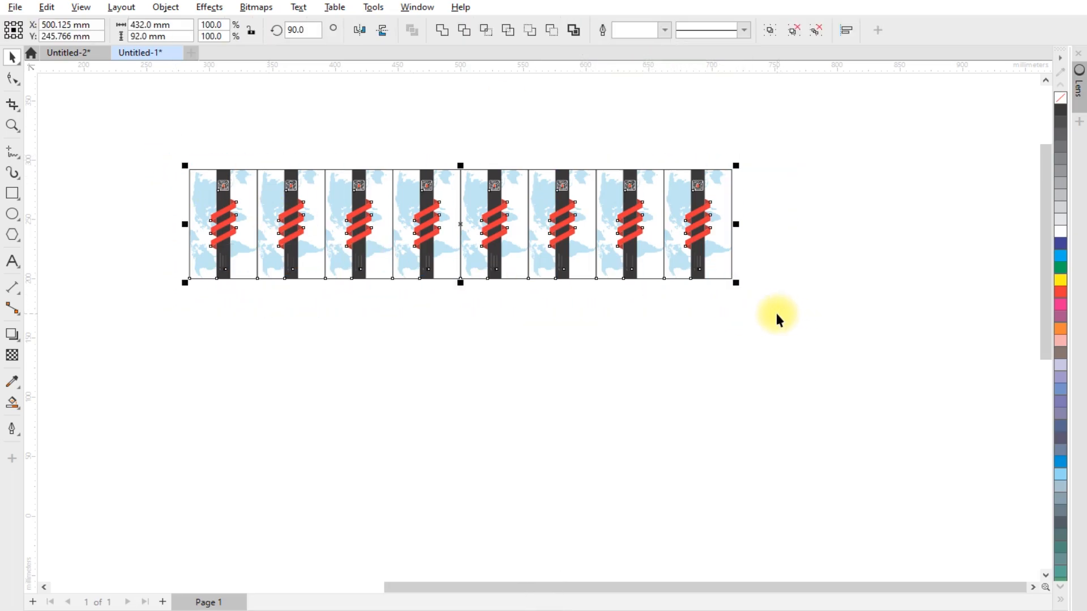
key(ctrl+d)
key(ctrl+d)
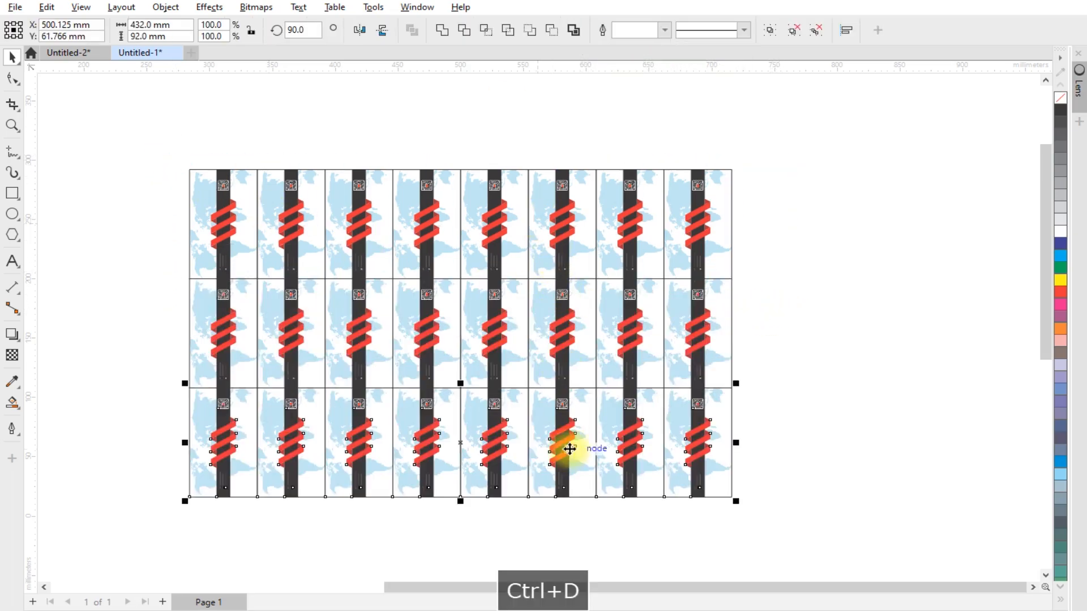
scroll(517, 317, down, 1)
drag(205, 169, 678, 474)
key(ctrl+g)
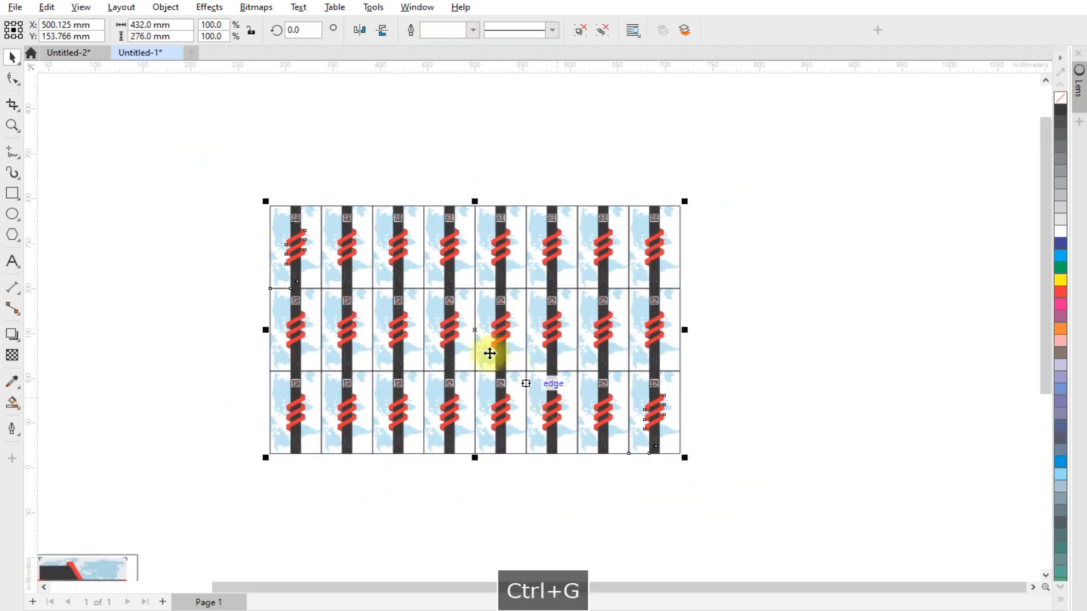
Step: Draw a rectangle about 524 × 320 mm around the card grid and switch the document units to inches
click(12, 193)
mouse_move(229, 188)
mouse_down()
mouse_move(457, 340)
mouse_move(728, 475)
mouse_up()
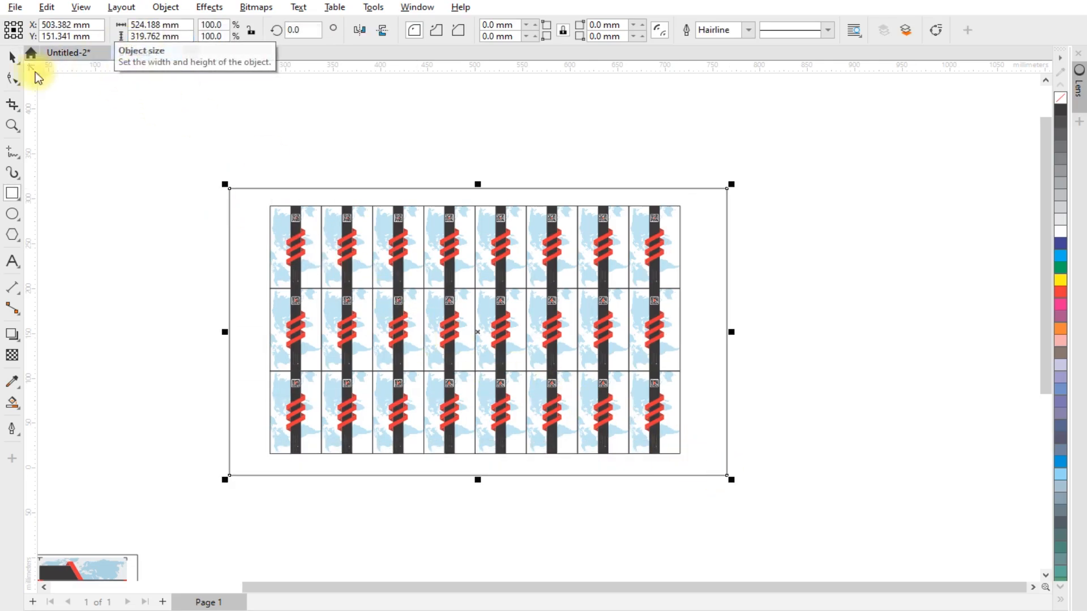
click(11, 56)
click(143, 146)
click(406, 30)
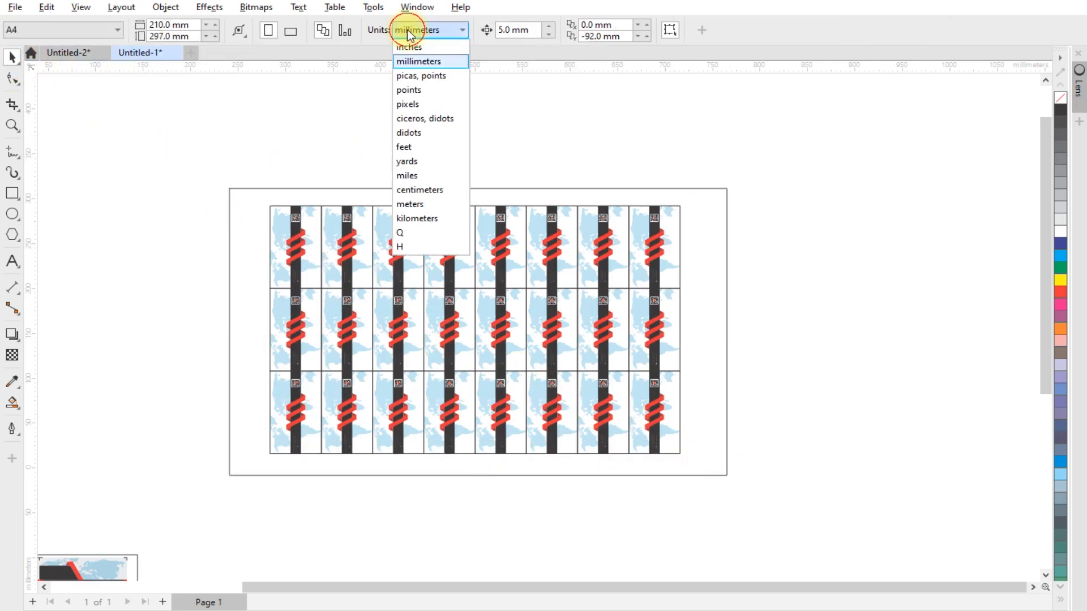
click(399, 43)
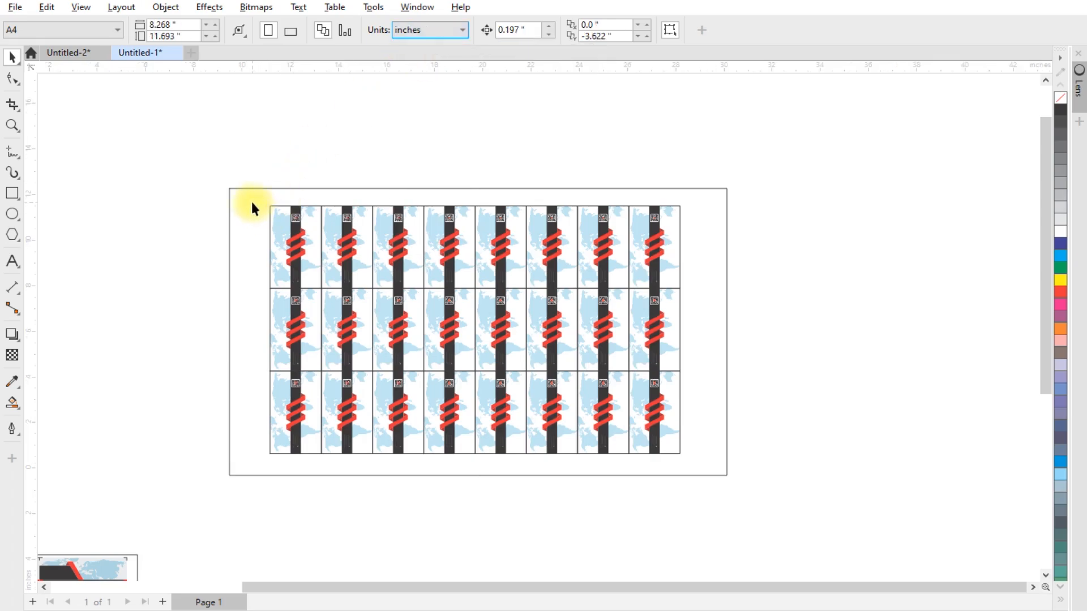
Step: Resize the rectangle around the card grid to 18 × 12 inches
click(251, 201)
double_click(139, 26)
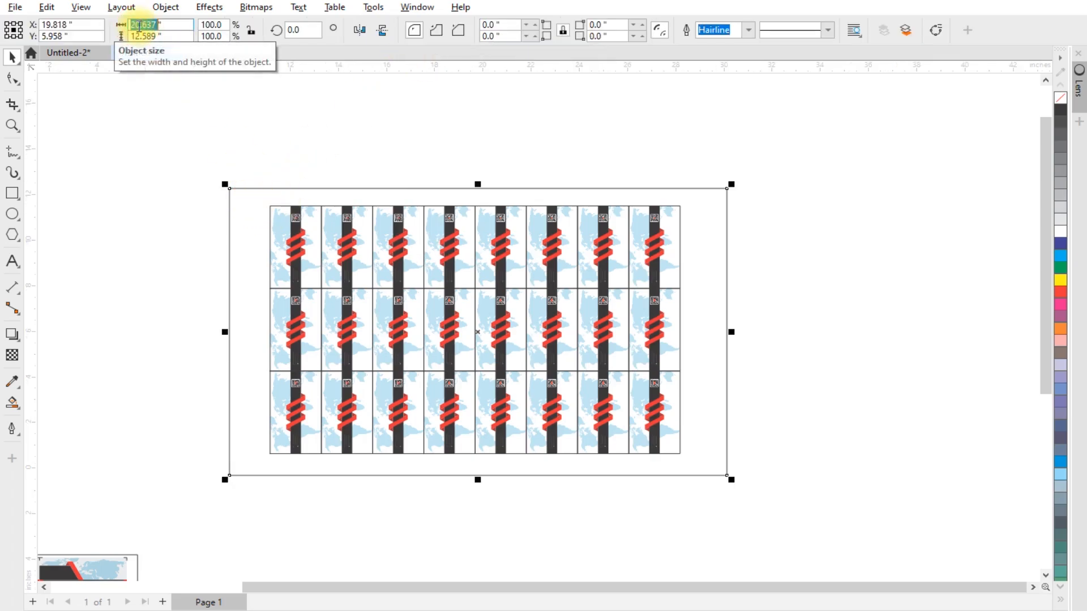
text(18)
key(Tab)
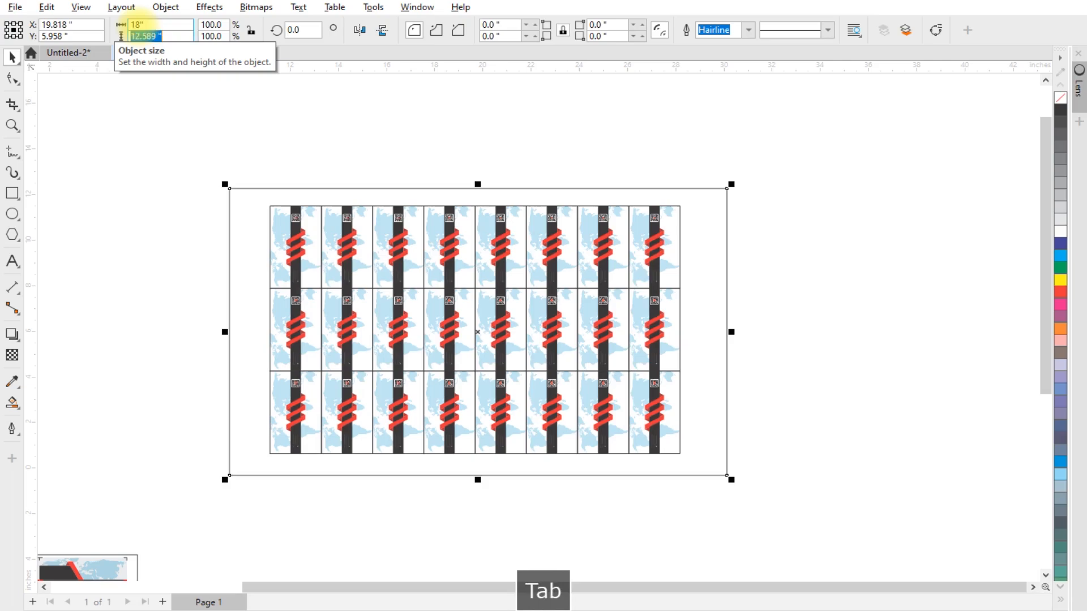
text(12)
key(Return)
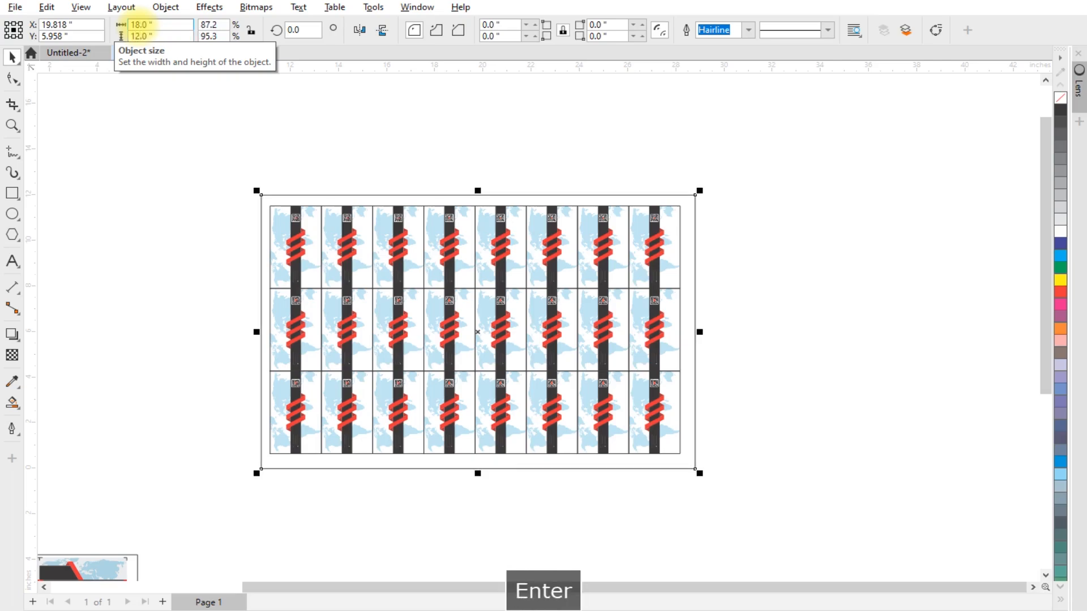
Step: Center the grouped card grid and the 18 × 12 inch rectangle on each other horizontally and vertically
scroll(445, 338, up, 1)
click(147, 147)
drag(160, 129, 788, 538)
key(e)
key(c)
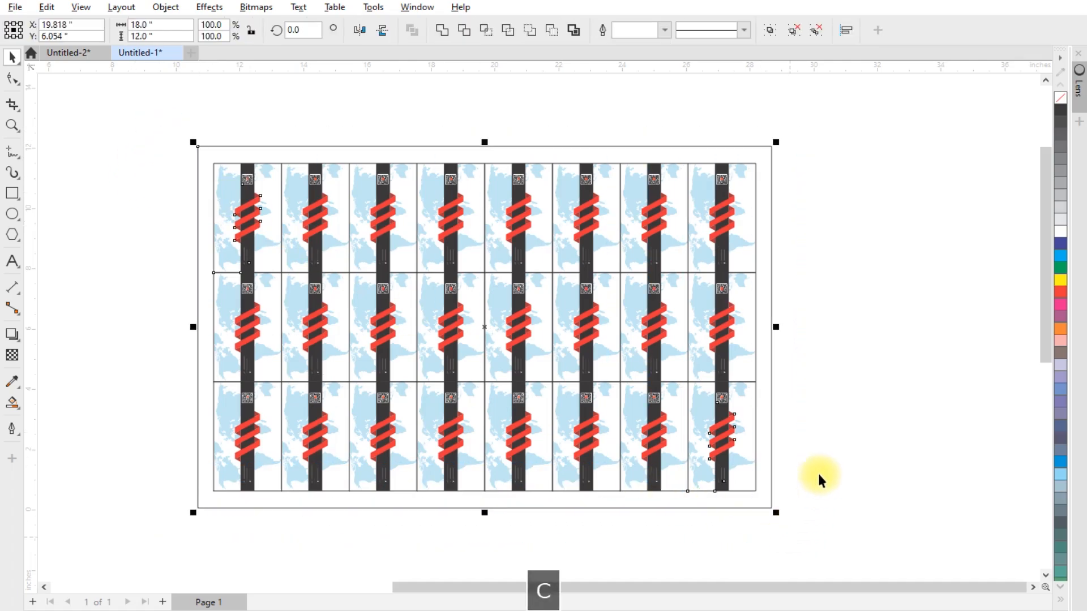
click(821, 455)
scroll(468, 395, up, 1)
click(869, 340)
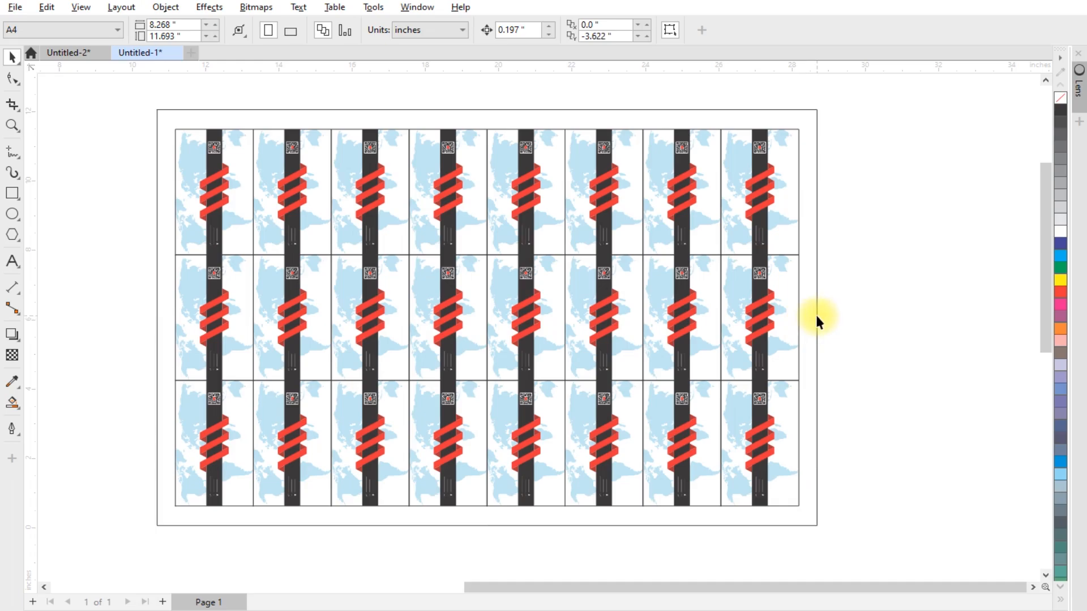
scroll(815, 314, down, 3)
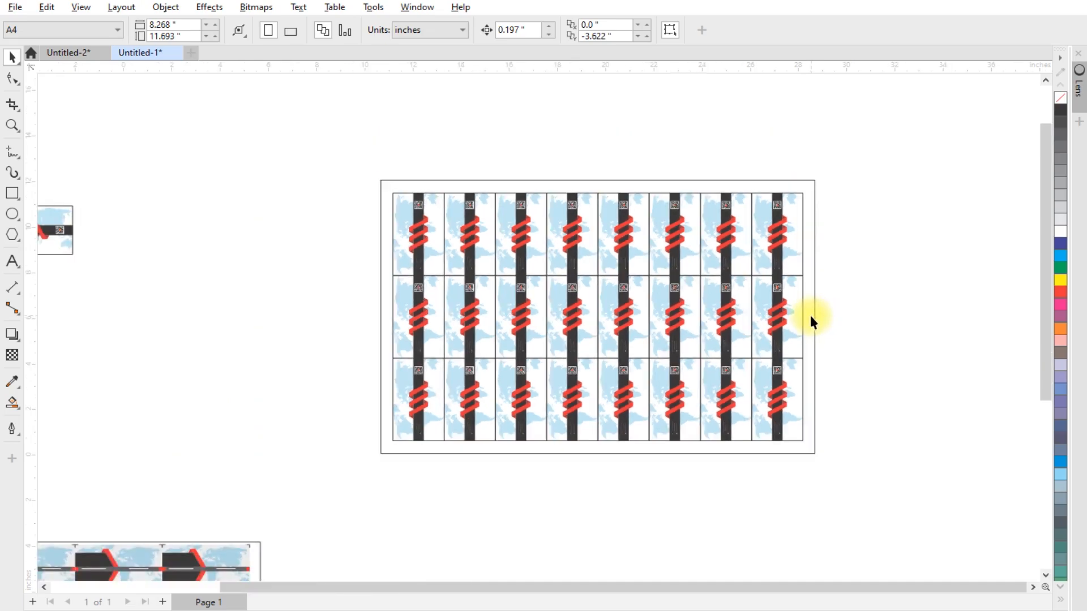
scroll(726, 298, up, 1)
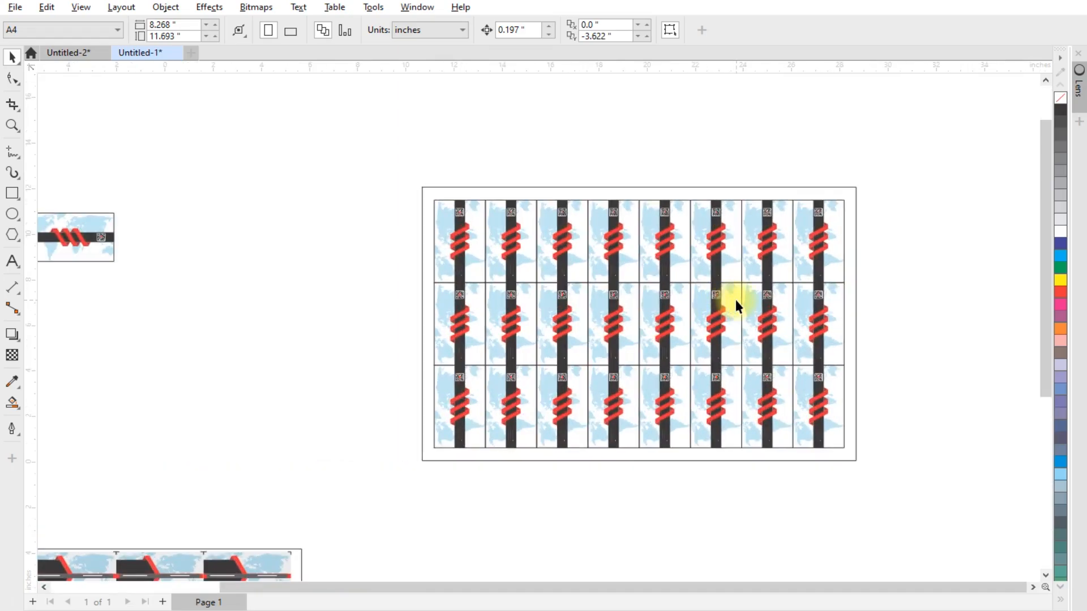
scroll(733, 299, up, 1)
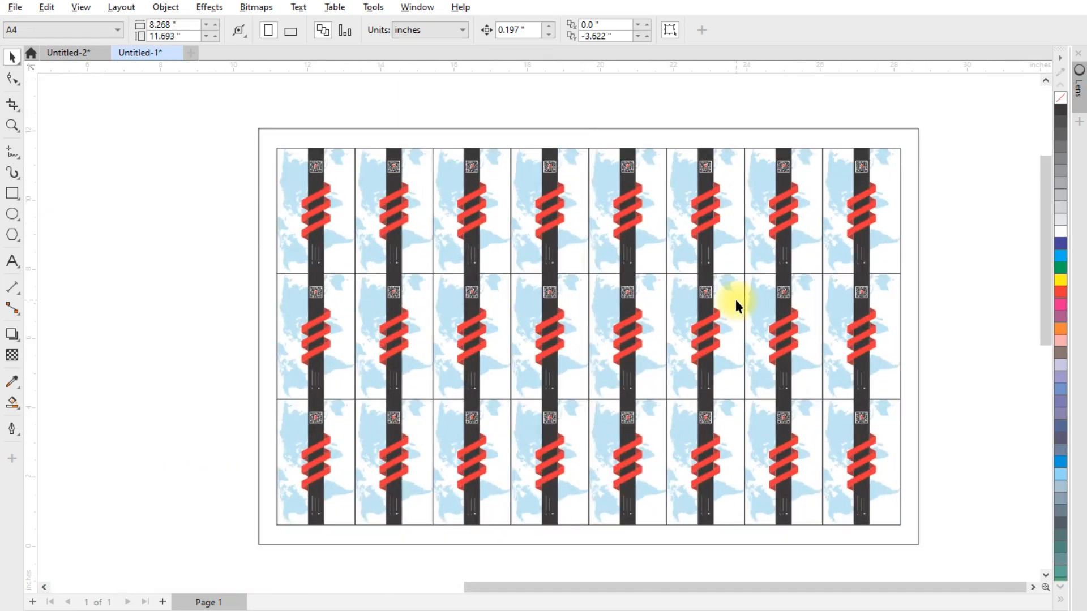